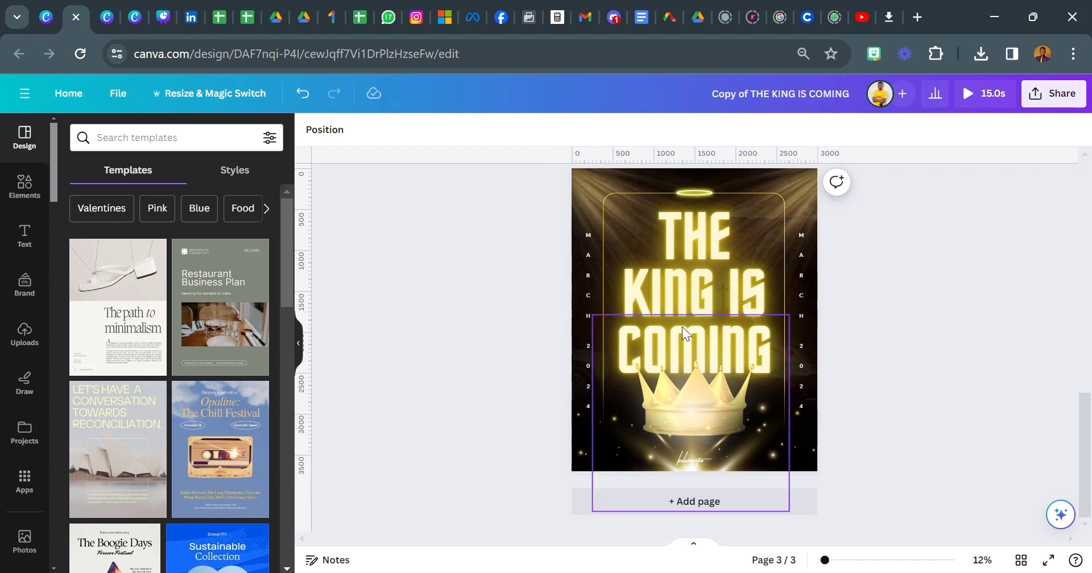
# Step: Set the background color of the black first page to white
pyautogui.scroll(10, 685, 325)
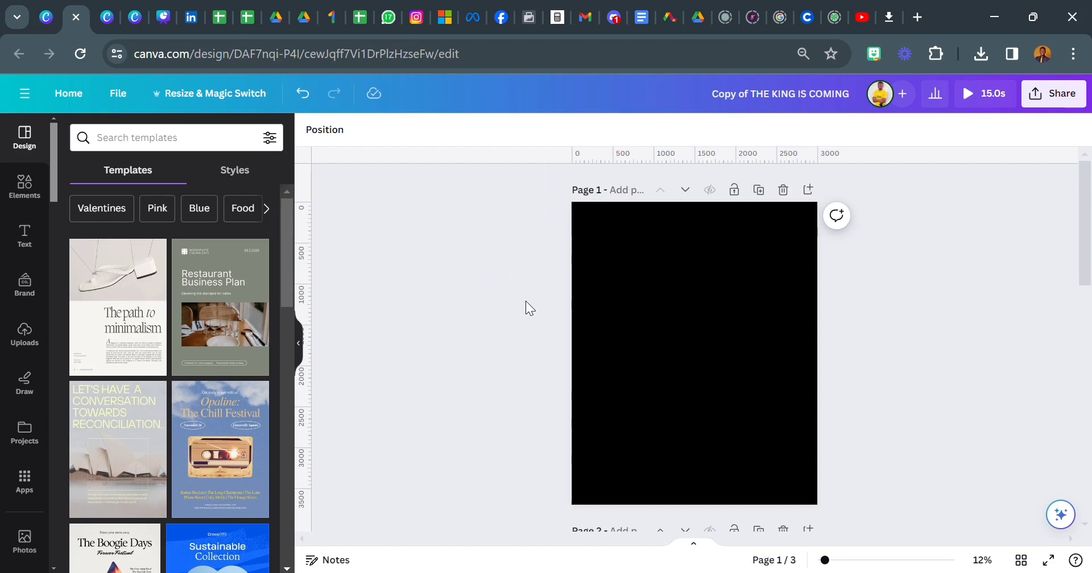
pyautogui.click(605, 278)
pyautogui.click(311, 130)
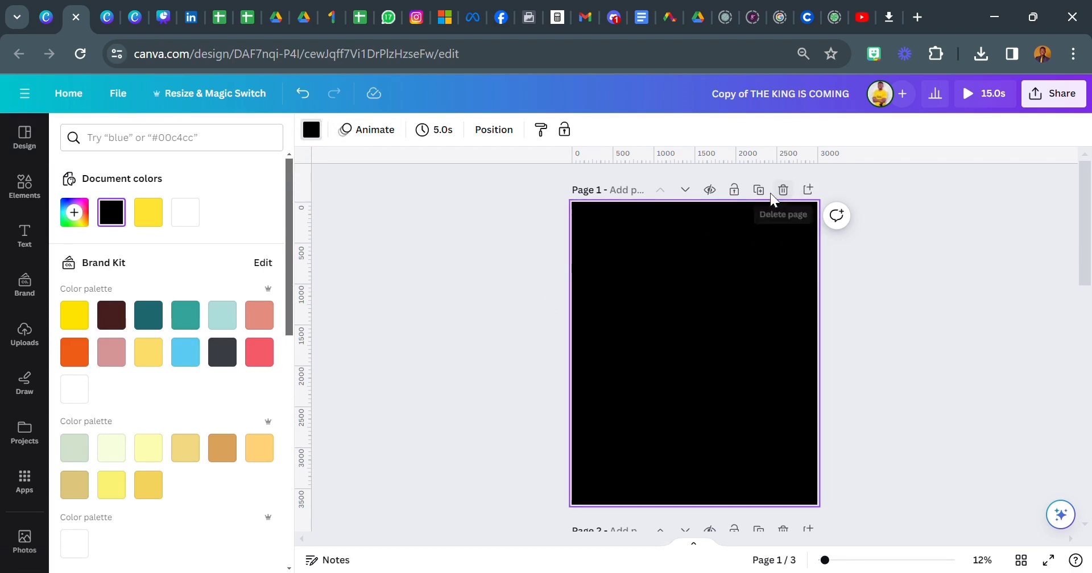
pyautogui.click(500, 252)
pyautogui.click(741, 222)
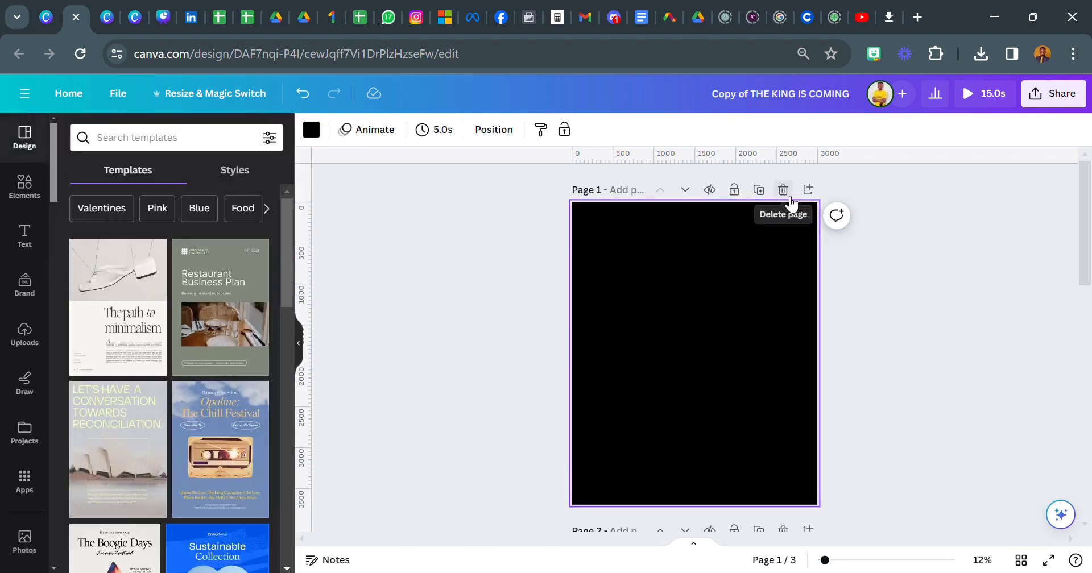
pyautogui.click(313, 131)
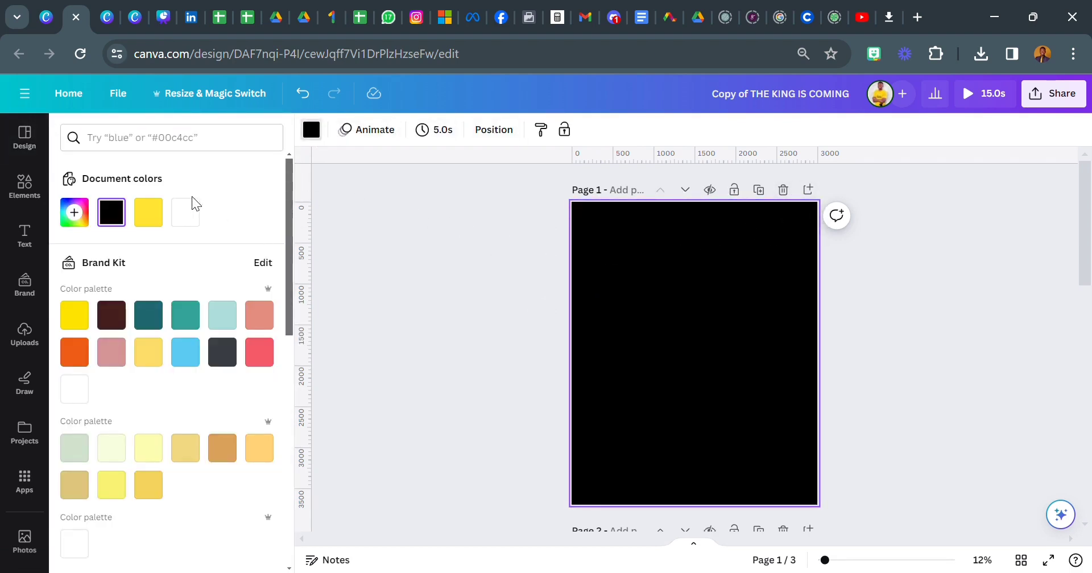
pyautogui.click(182, 212)
pyautogui.click(353, 242)
pyautogui.click(582, 277)
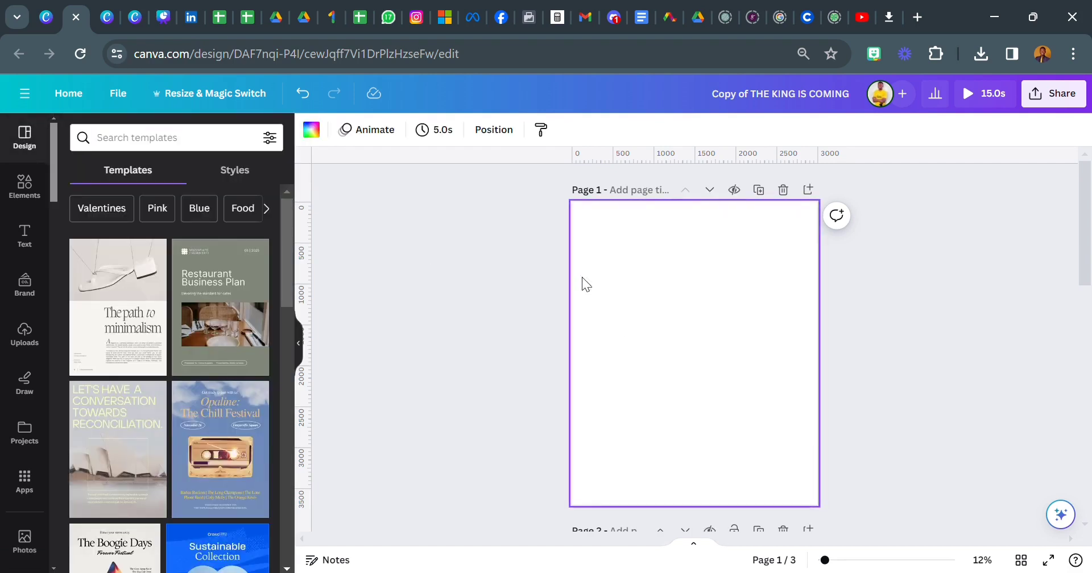
# Step: Set the first page's background color back to black
pyautogui.click(312, 129)
pyautogui.click(112, 212)
pyautogui.click(460, 300)
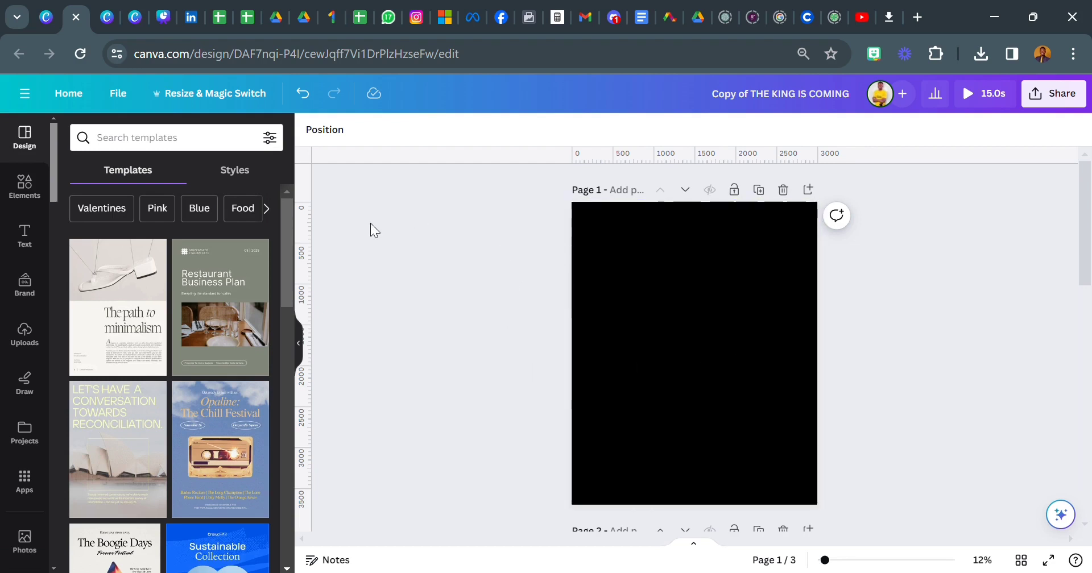
# Step: Open the Starred folder to look through the elements saved for the flyer
pyautogui.click(24, 186)
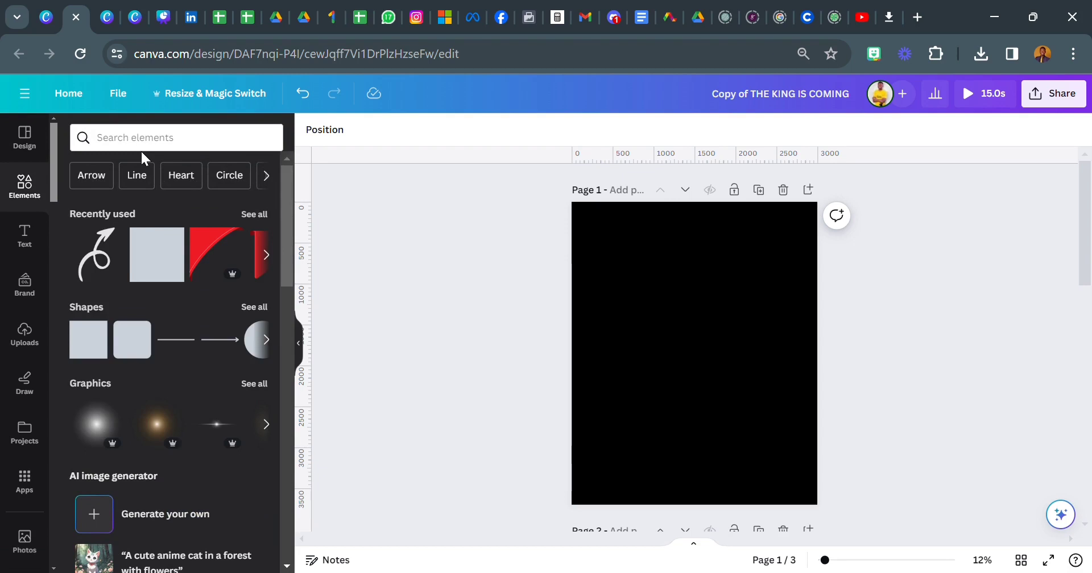
pyautogui.scroll(-10, 17, 322)
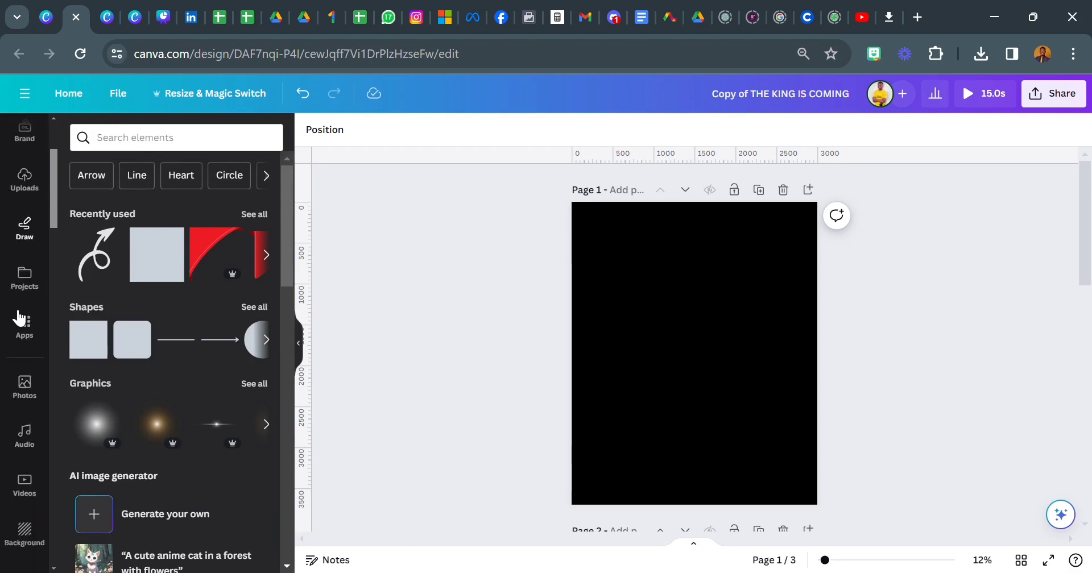
pyautogui.scroll(-10, 18, 316)
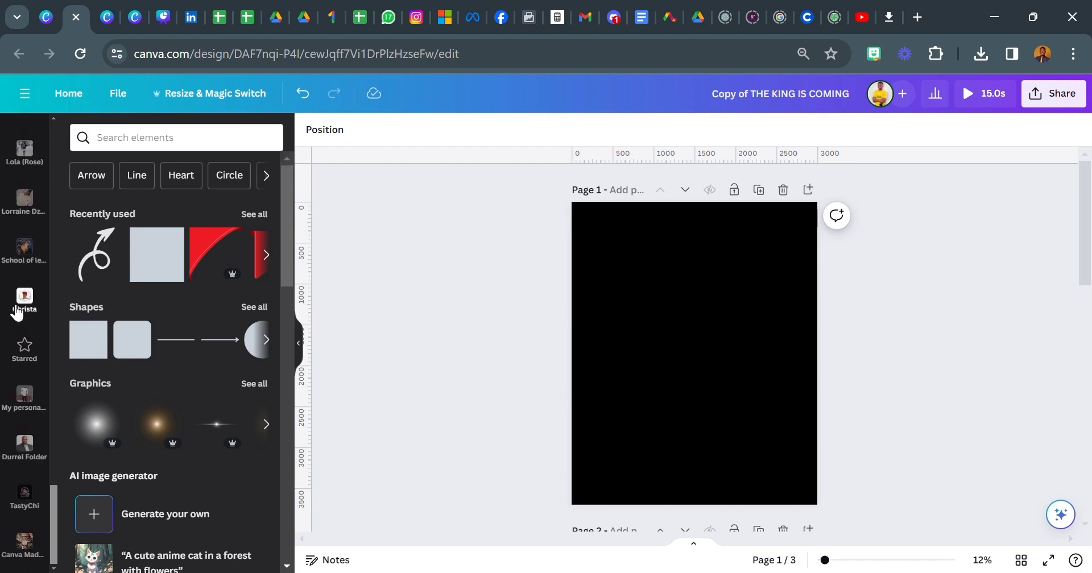
pyautogui.click(25, 347)
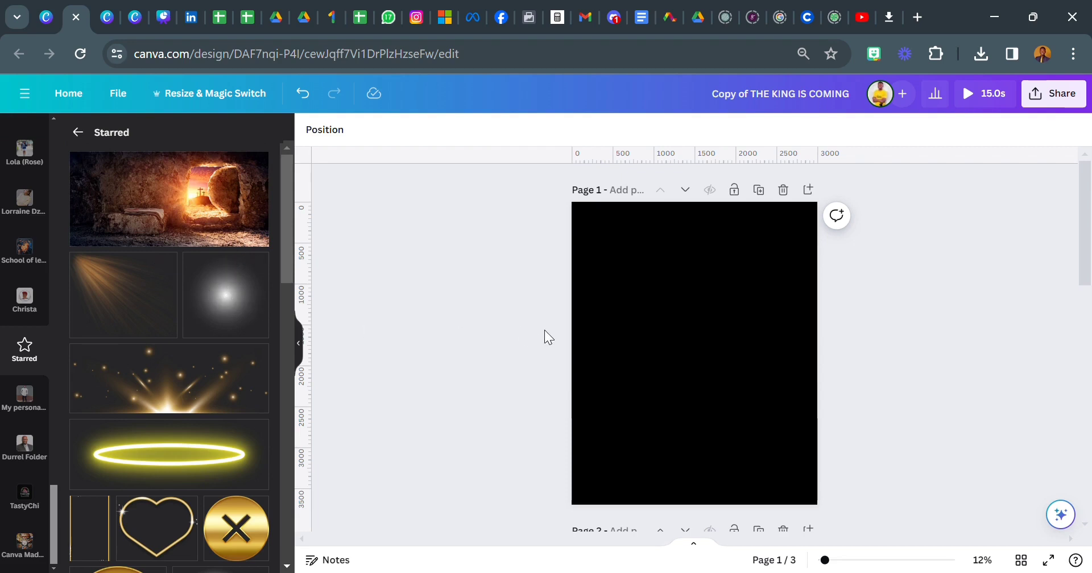
# Step: Add the red heart balloon from the recently used elements to page 1 and select it
pyautogui.scroll(10, 20, 233)
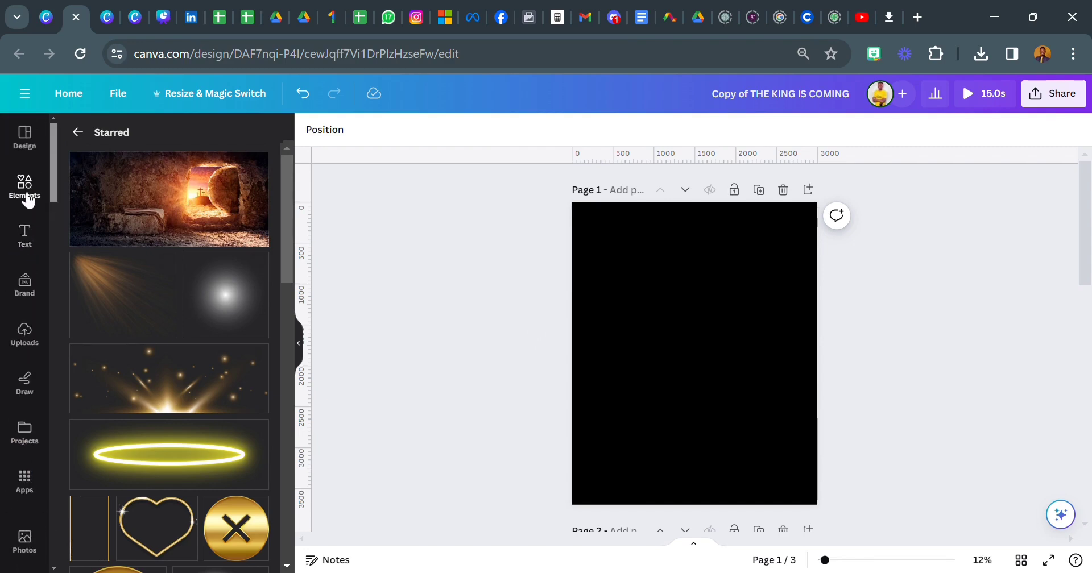
pyautogui.click(25, 196)
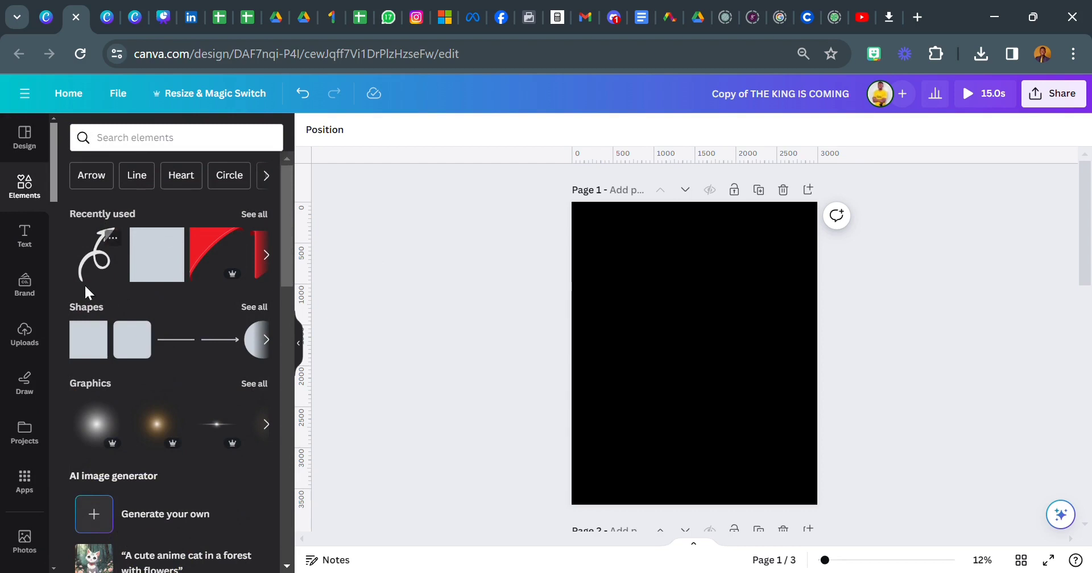
pyautogui.click(254, 214)
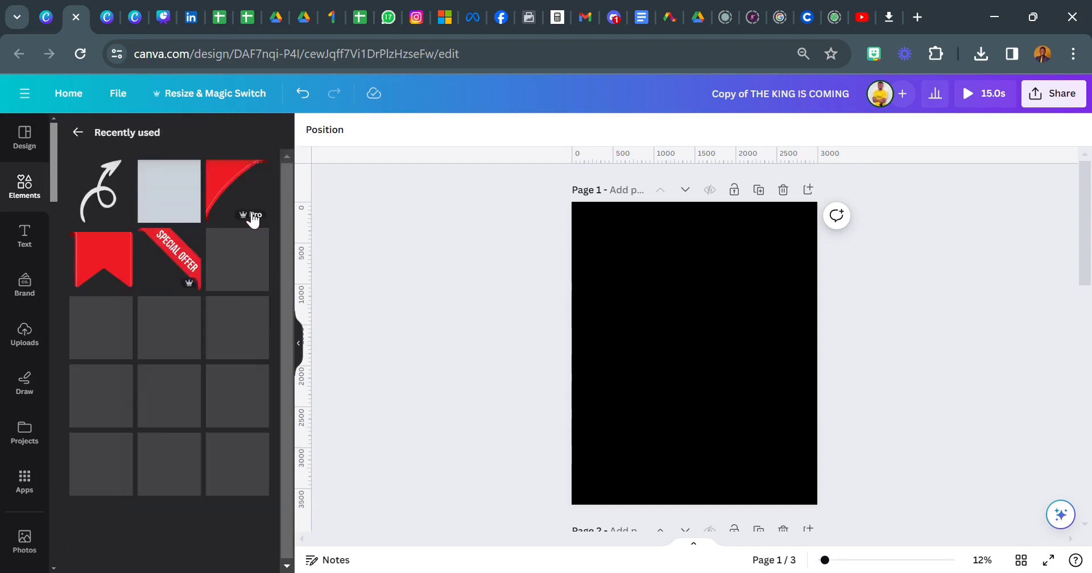
pyautogui.click(237, 323)
pyautogui.click(447, 327)
pyautogui.click(720, 389)
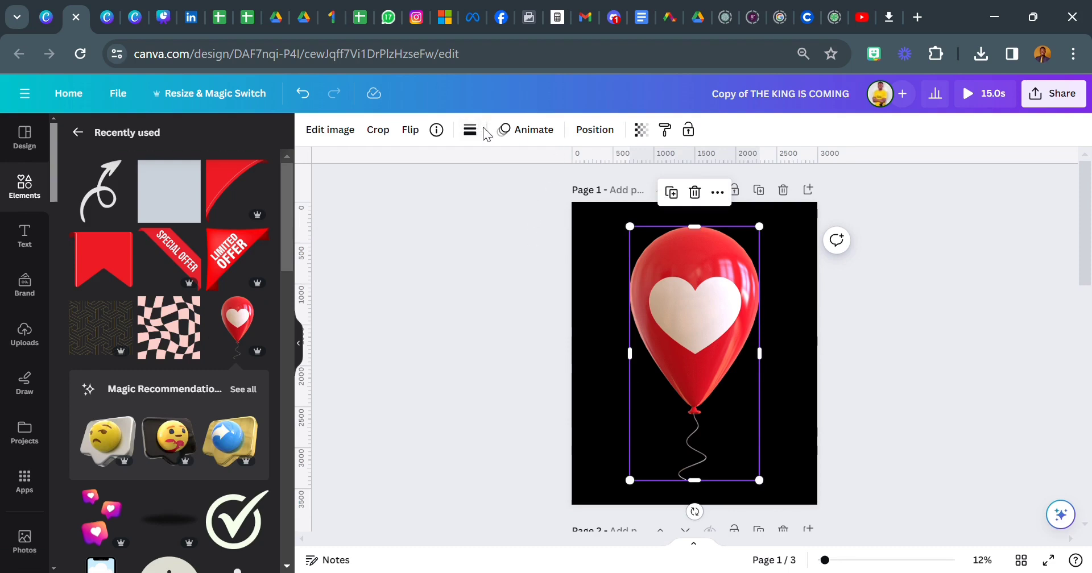
# Step: Look up the balloon's element information and scale the balloon down around the middle of the page
pyautogui.click(439, 133)
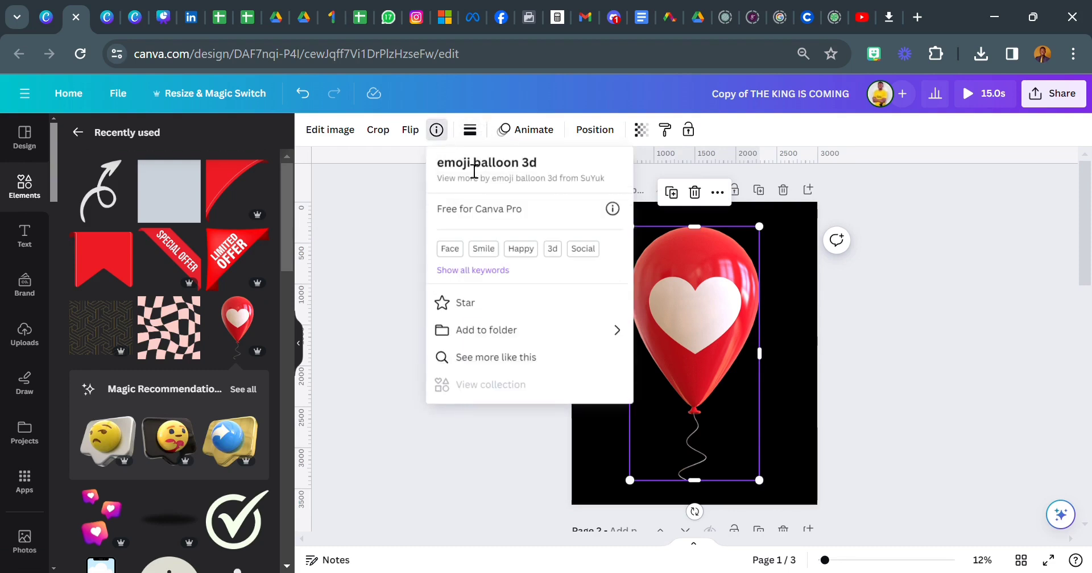
pyautogui.click(390, 251)
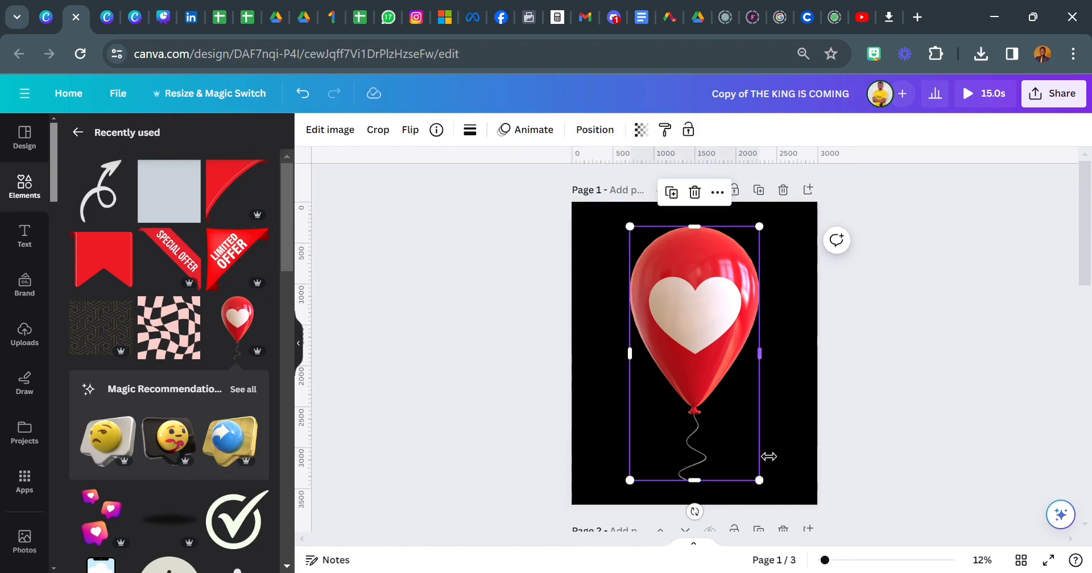
pyautogui.moveTo(760, 480); pyautogui.dragTo(709, 385)
pyautogui.moveTo(685, 344); pyautogui.dragTo(710, 391)
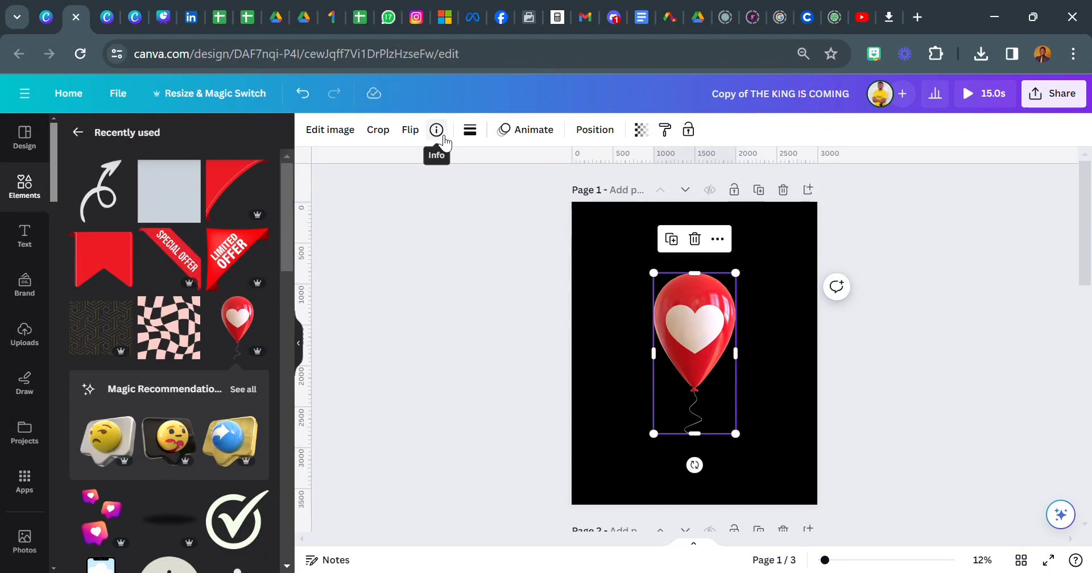
# Step: View the balloon's information and look for the Starred folder among the project folders
pyautogui.click(439, 133)
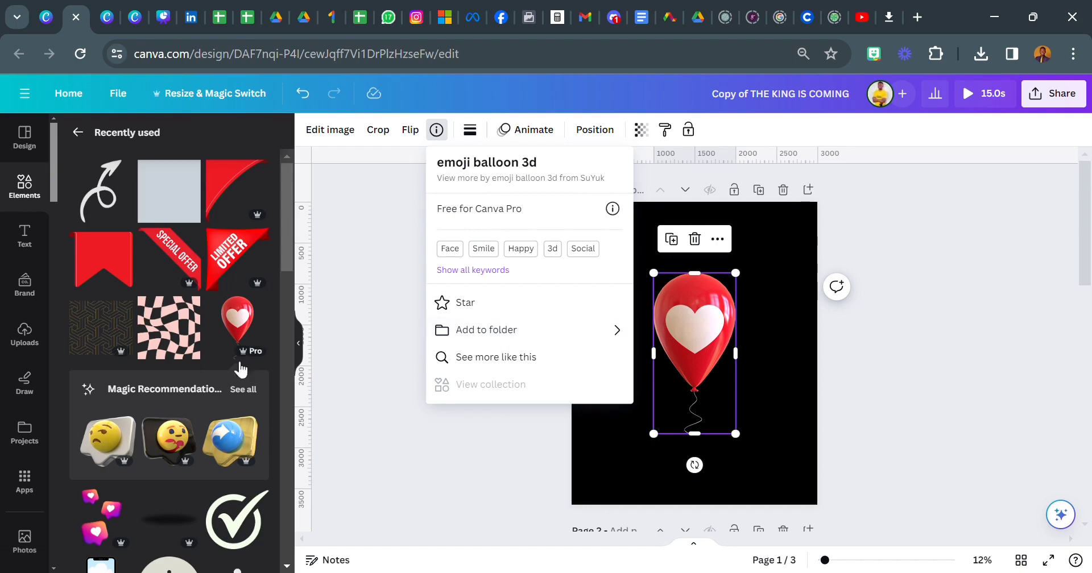
pyautogui.click(35, 435)
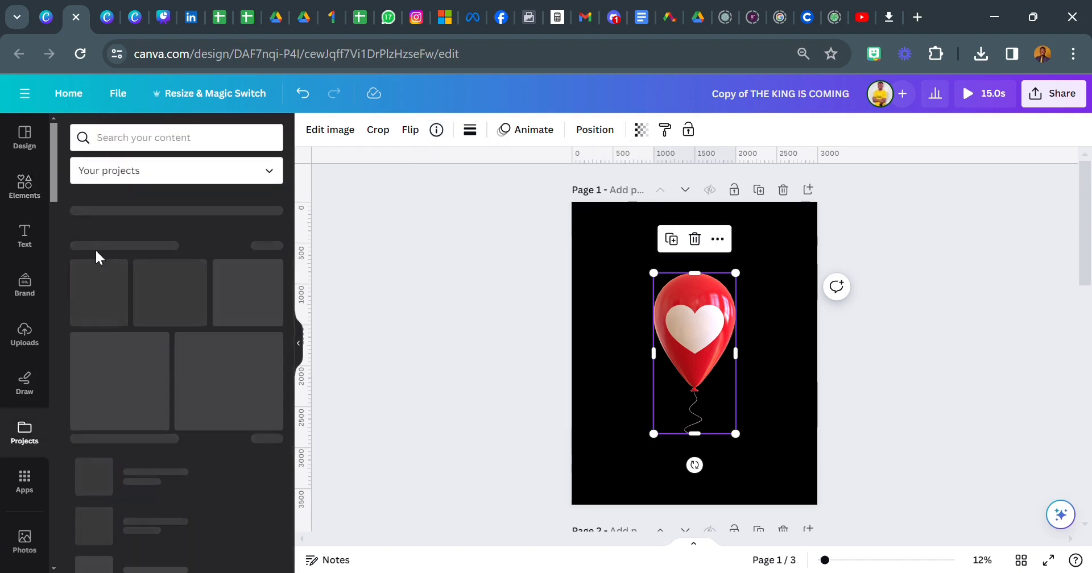
pyautogui.scroll(-3, 136, 455)
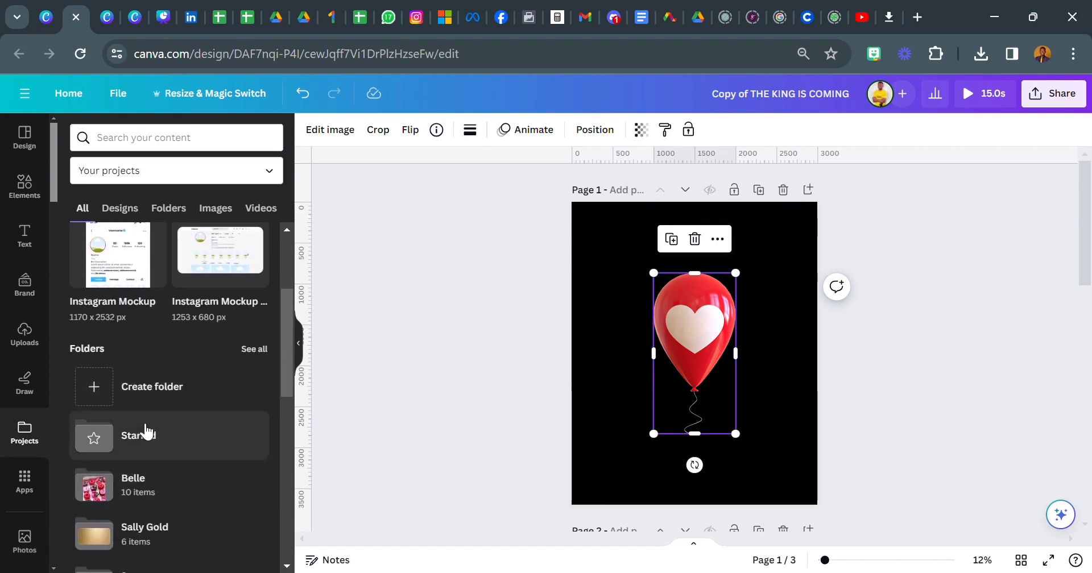
pyautogui.scroll(2, 147, 465)
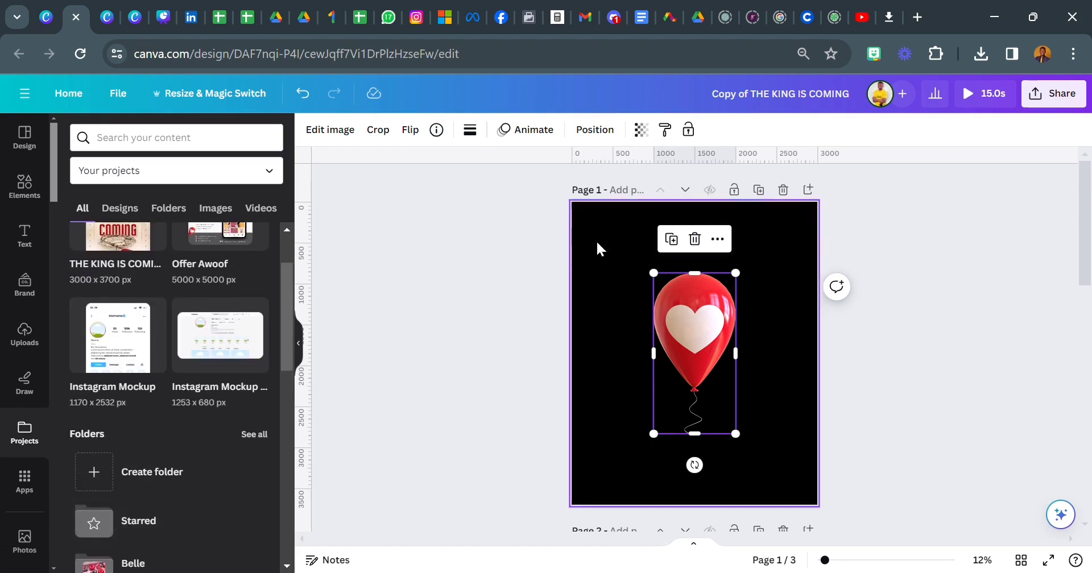
# Step: Open the Starred folder, add the heart balloon to it by starring it, and delete the balloon from page 1
pyautogui.click(437, 131)
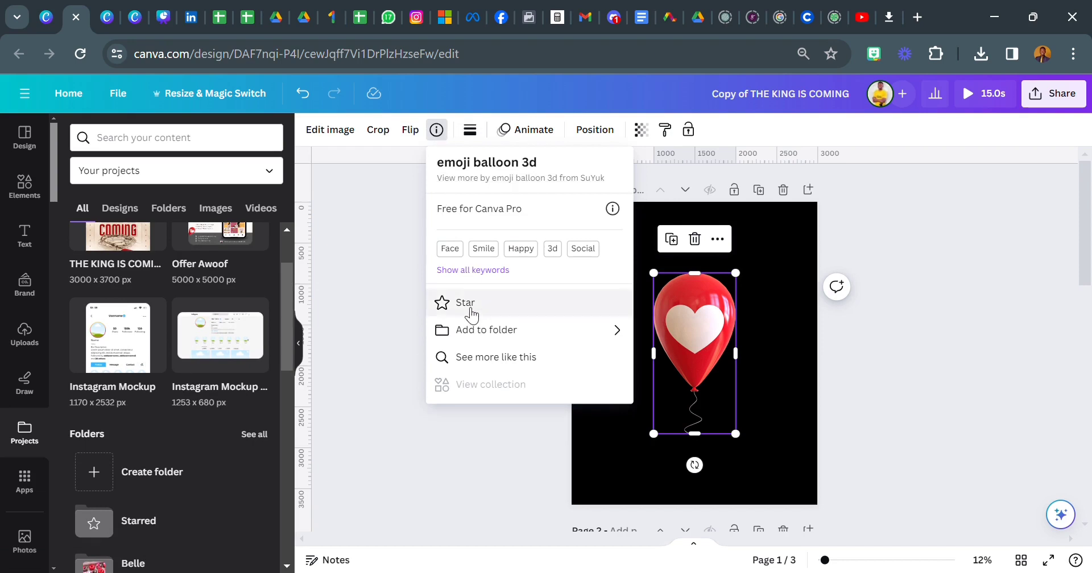
pyautogui.scroll(-10, 34, 500)
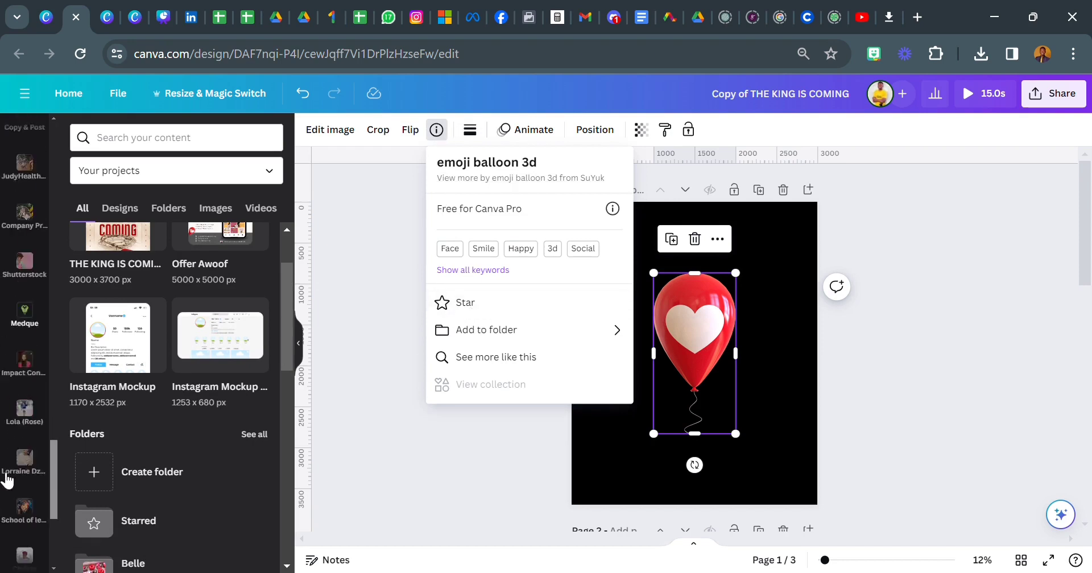
pyautogui.click(24, 348)
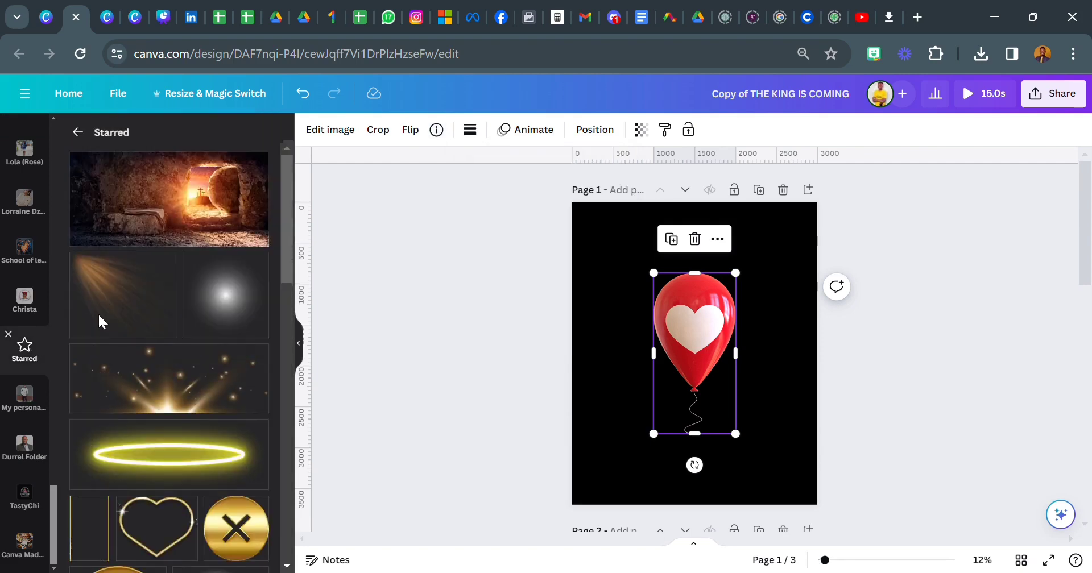
pyautogui.click(436, 129)
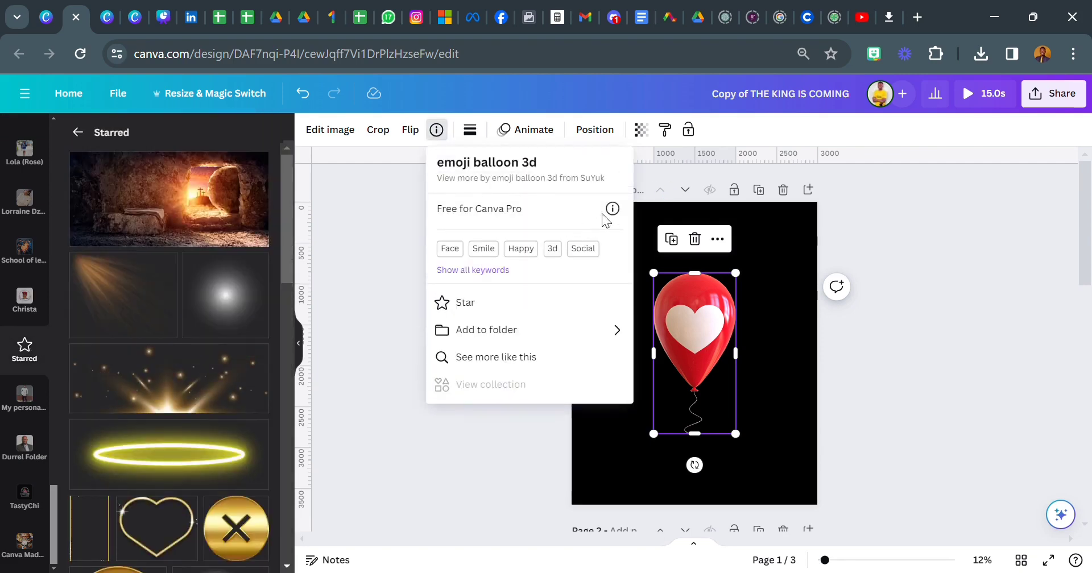
pyautogui.moveTo(614, 212)
pyautogui.click(488, 301)
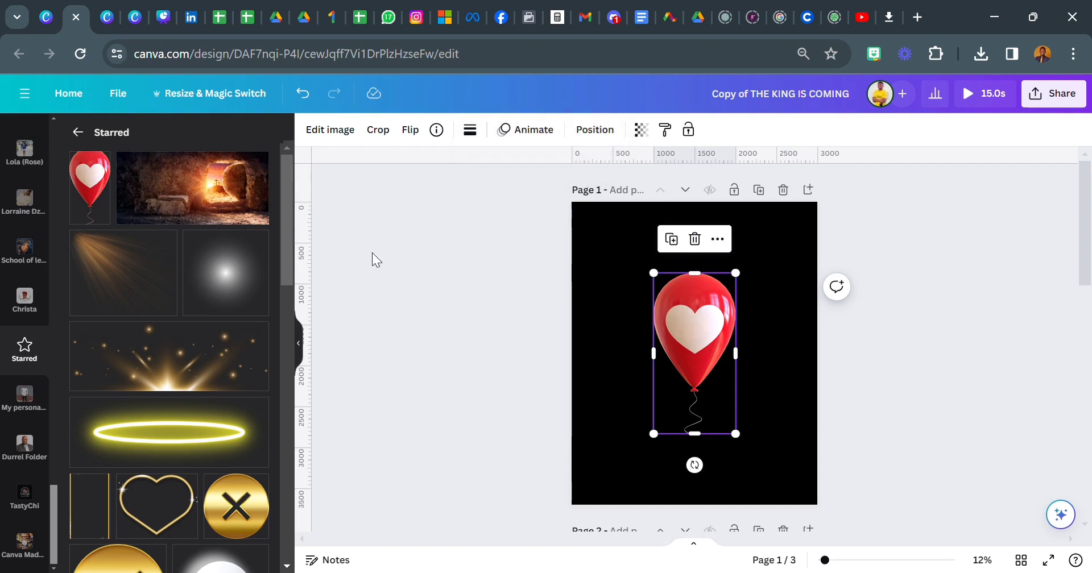
pyautogui.click(696, 240)
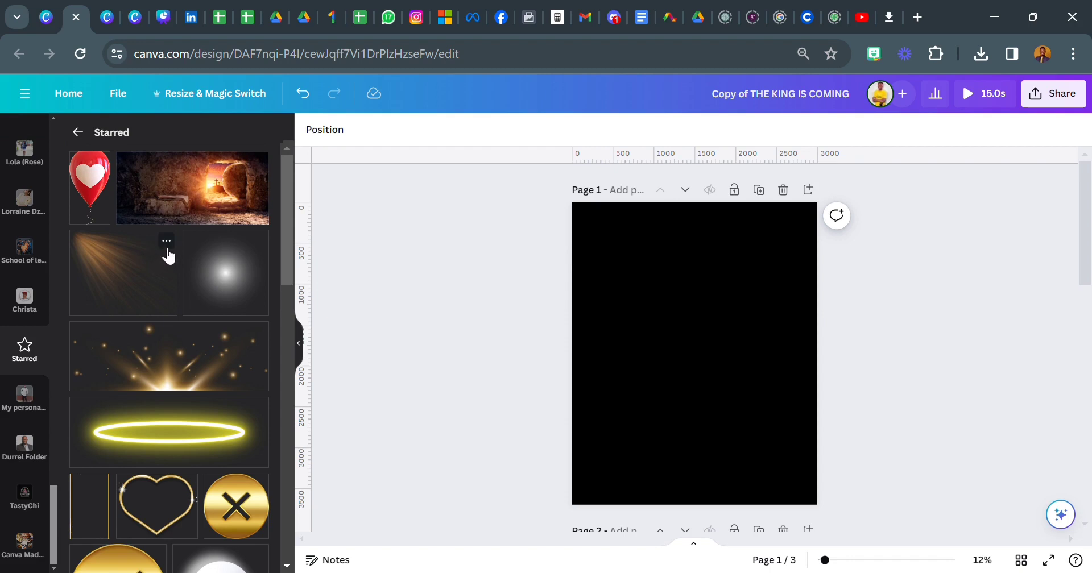
# Step: Insert the starred empty tomb image on page 1 and make it replace the page background
pyautogui.click(196, 199)
pyautogui.rightClick(678, 354)
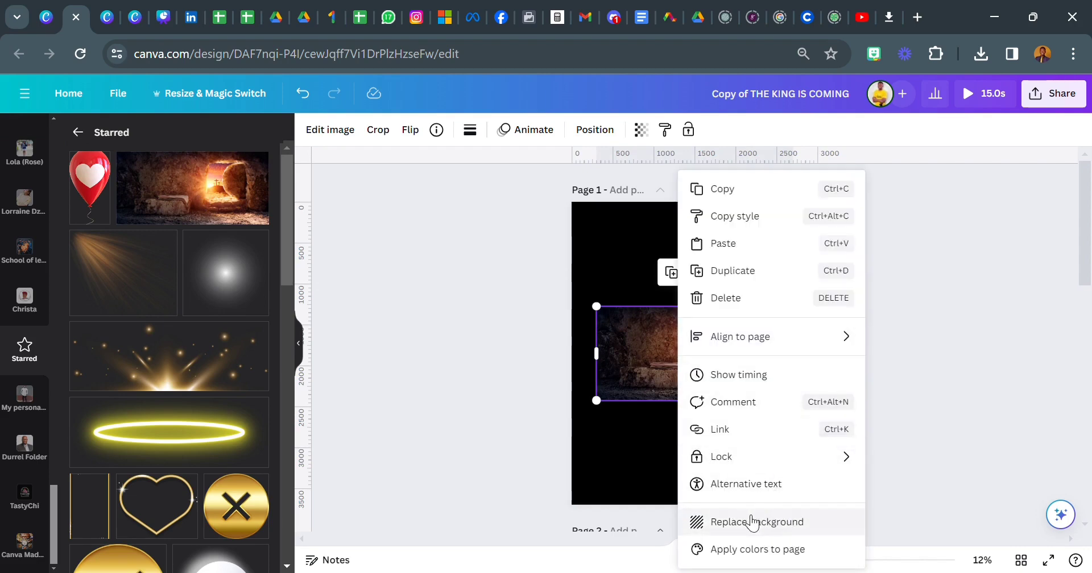
pyautogui.click(749, 522)
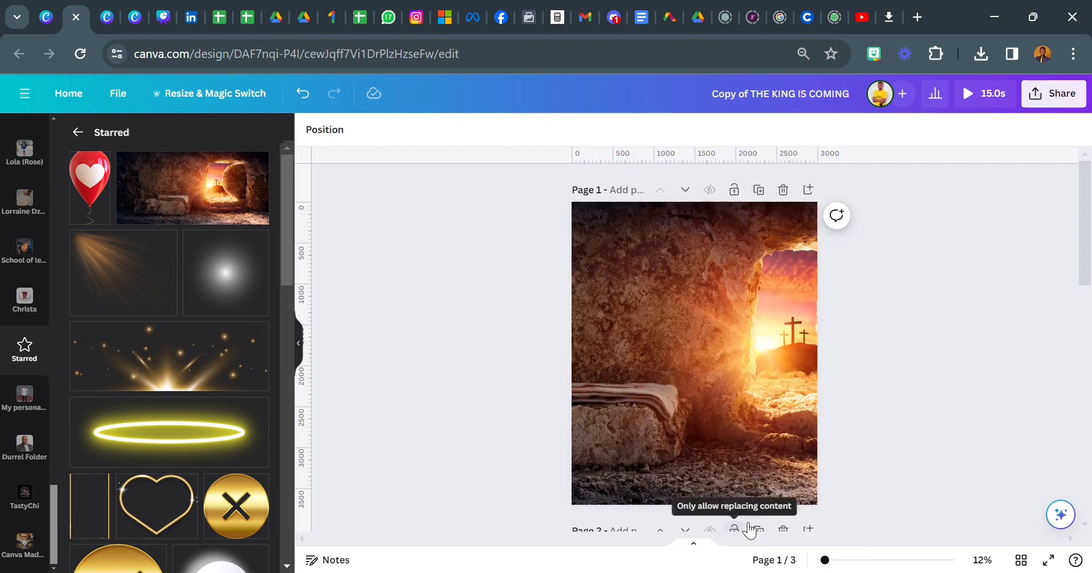
# Step: Enlarge the background image slightly in its crop and shift it left so the tomb opening and crosses move toward the page center
pyautogui.doubleClick(711, 432)
pyautogui.moveTo(378, 505); pyautogui.dragTo(342, 521)
pyautogui.moveTo(736, 432); pyautogui.dragTo(686, 442)
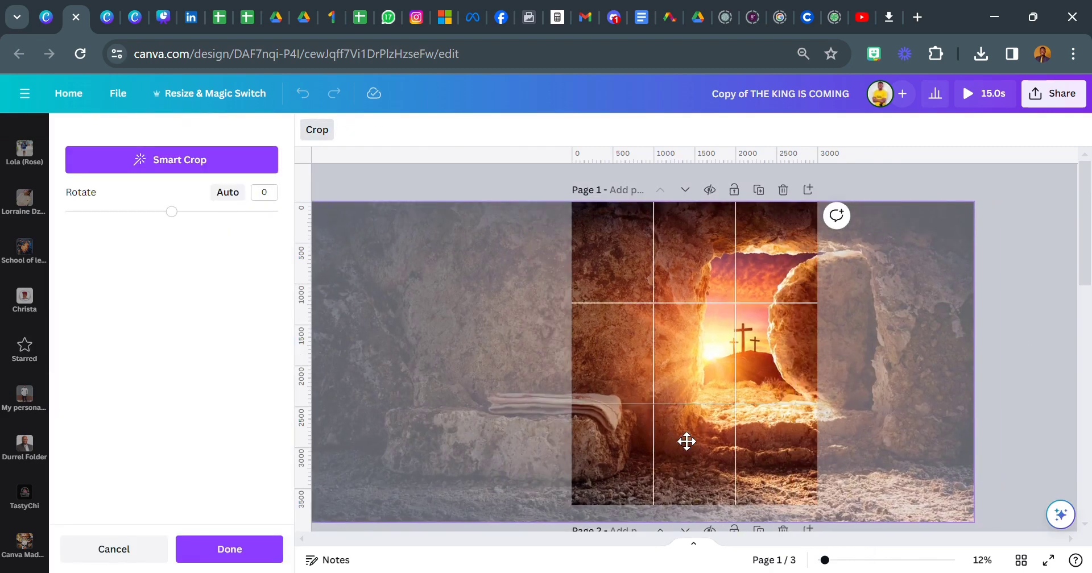
pyautogui.click(270, 548)
# Step: Set the tomb background image's transparency to 8 over the black page color
pyautogui.click(647, 342)
pyautogui.click(469, 129)
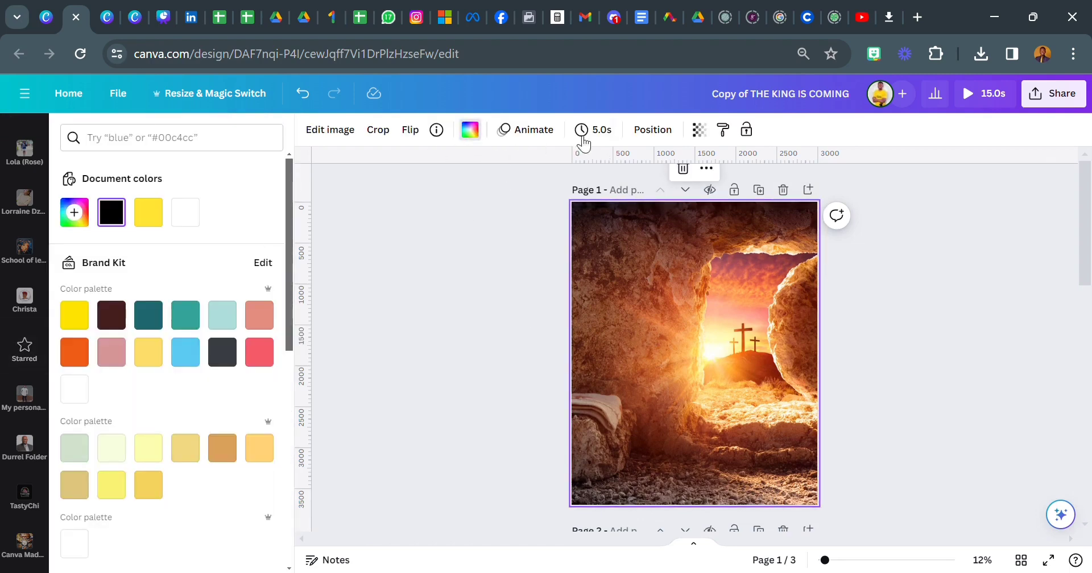
pyautogui.click(699, 130)
pyautogui.moveTo(699, 184); pyautogui.dragTo(579, 188)
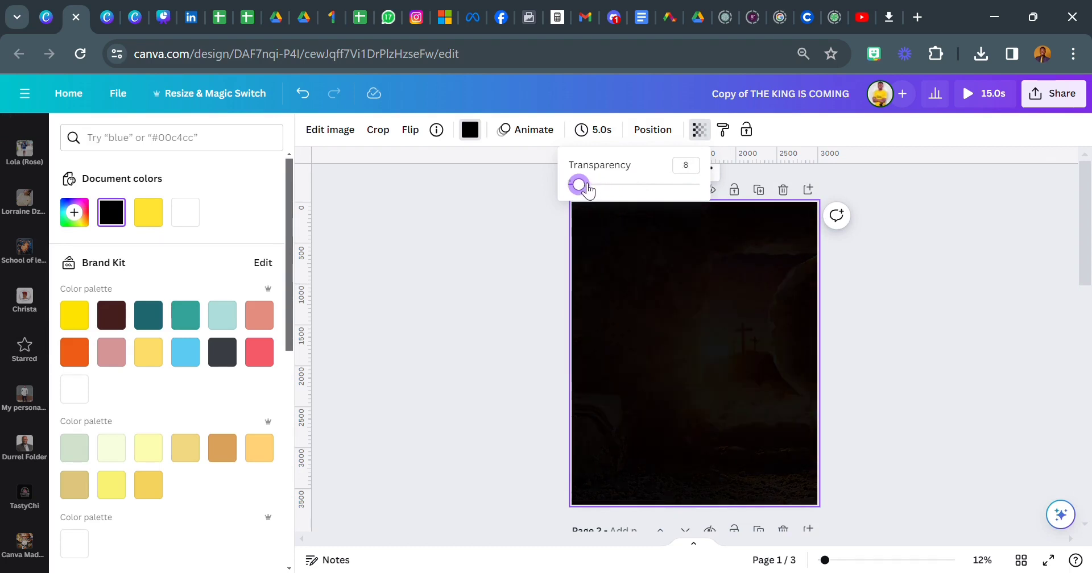
pyautogui.click(516, 317)
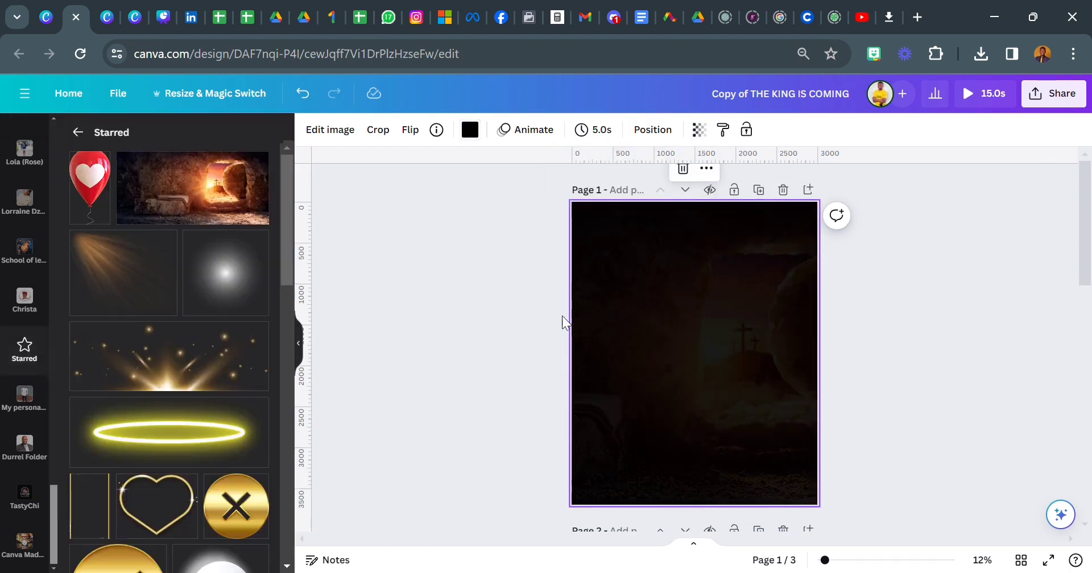
# Step: Recrop the faded background by shifting the image a little further left, bringing the crosses nearer the page center
pyautogui.doubleClick(664, 348)
pyautogui.moveTo(654, 363); pyautogui.dragTo(648, 365)
pyautogui.click(268, 551)
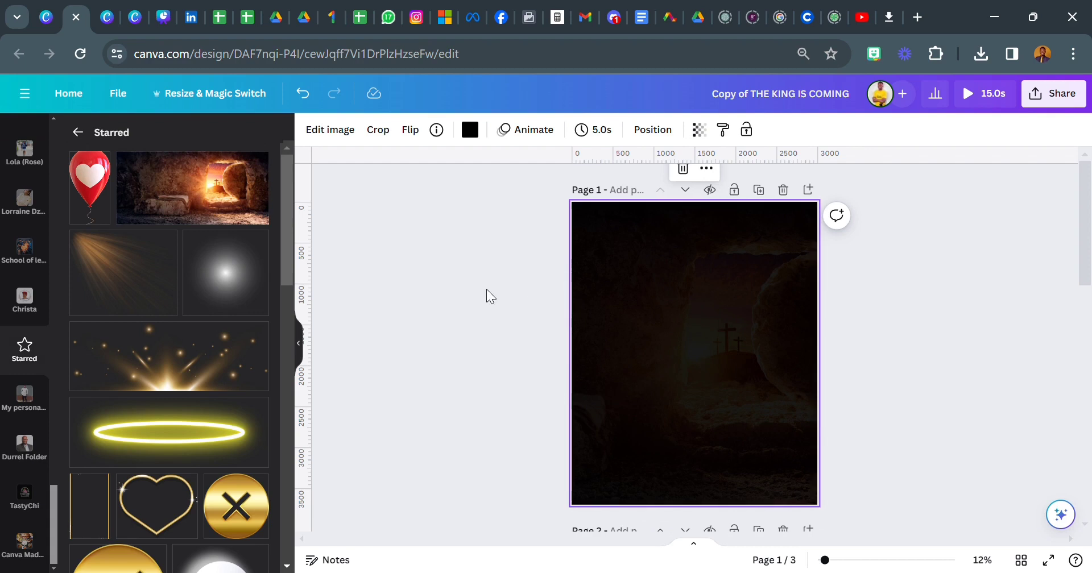
pyautogui.click(510, 230)
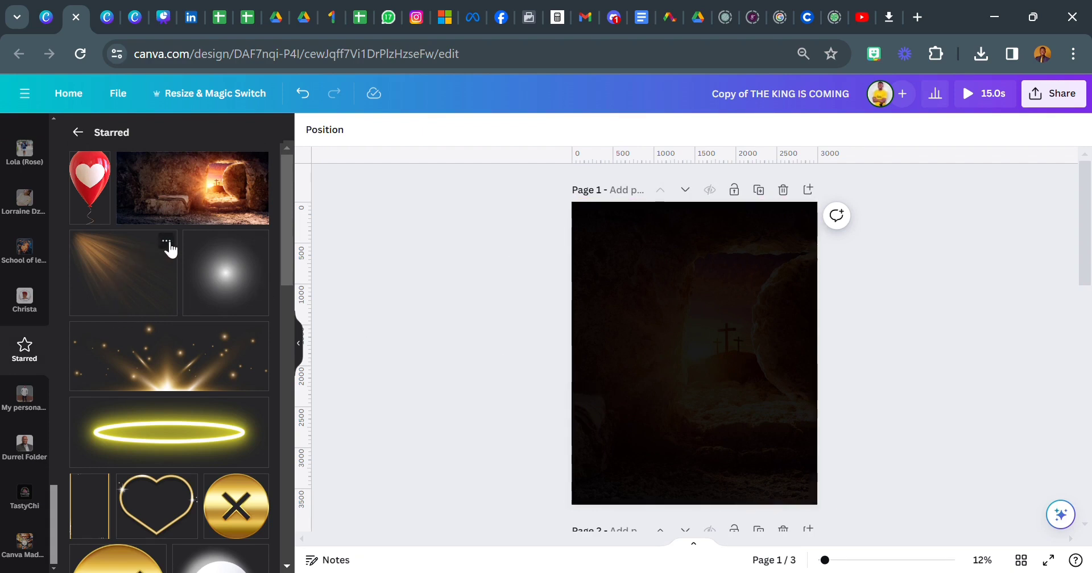
# Step: Insert the starred Golden Dust light rays on page 1 and position them over the page's upper-left corner
pyautogui.click(127, 302)
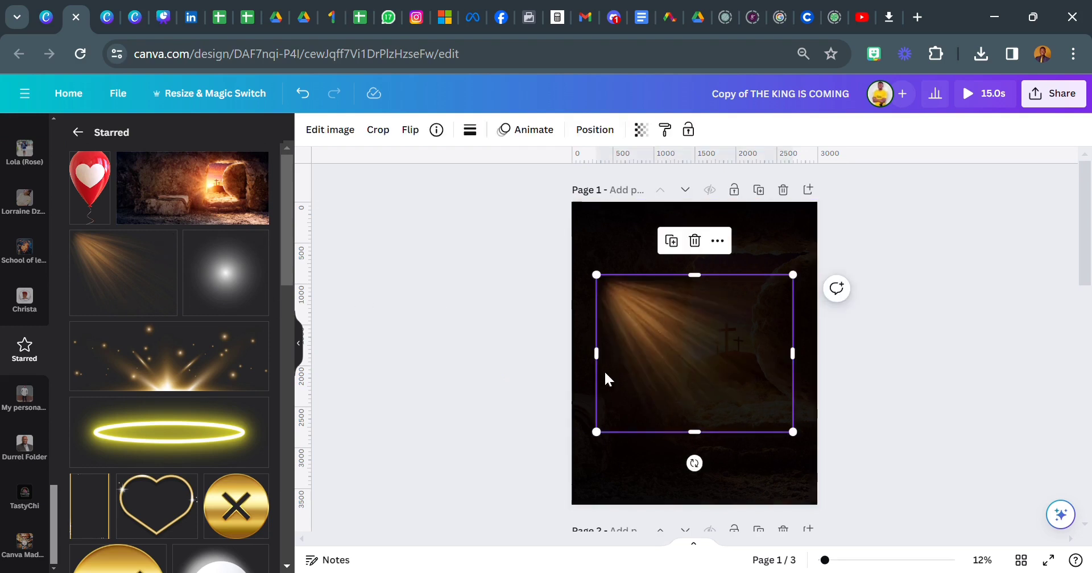
pyautogui.click(436, 130)
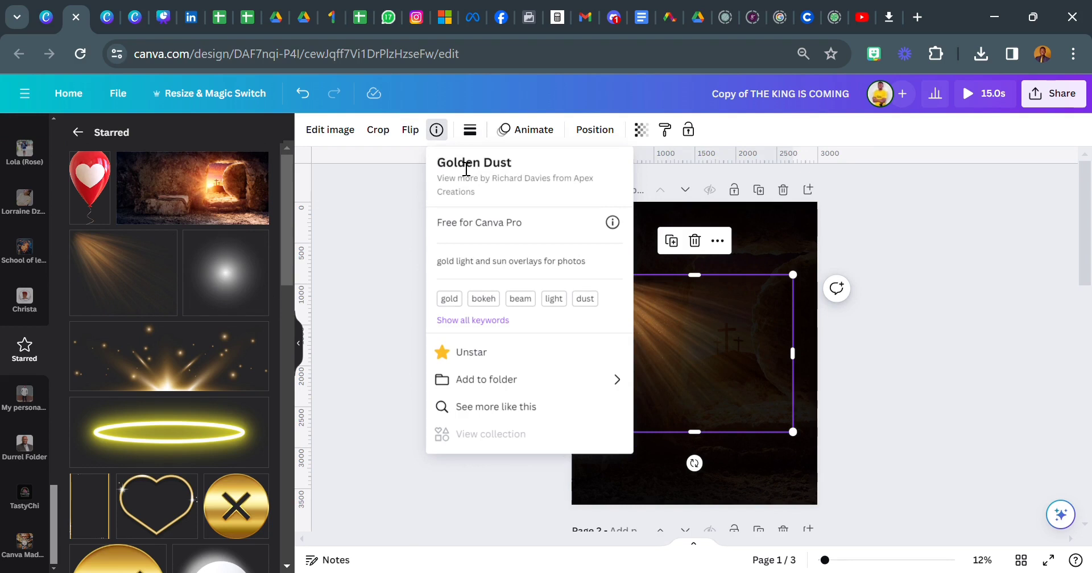
pyautogui.click(413, 304)
pyautogui.moveTo(707, 373); pyautogui.dragTo(676, 293)
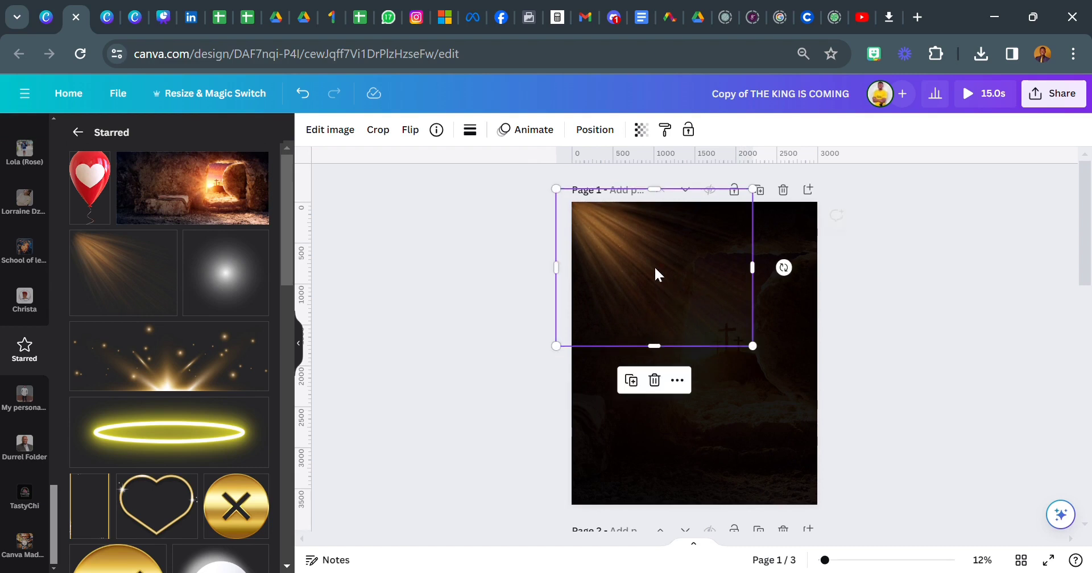
# Step: Adjust the light rays' image color from orange toward a golden yellow
pyautogui.click(347, 136)
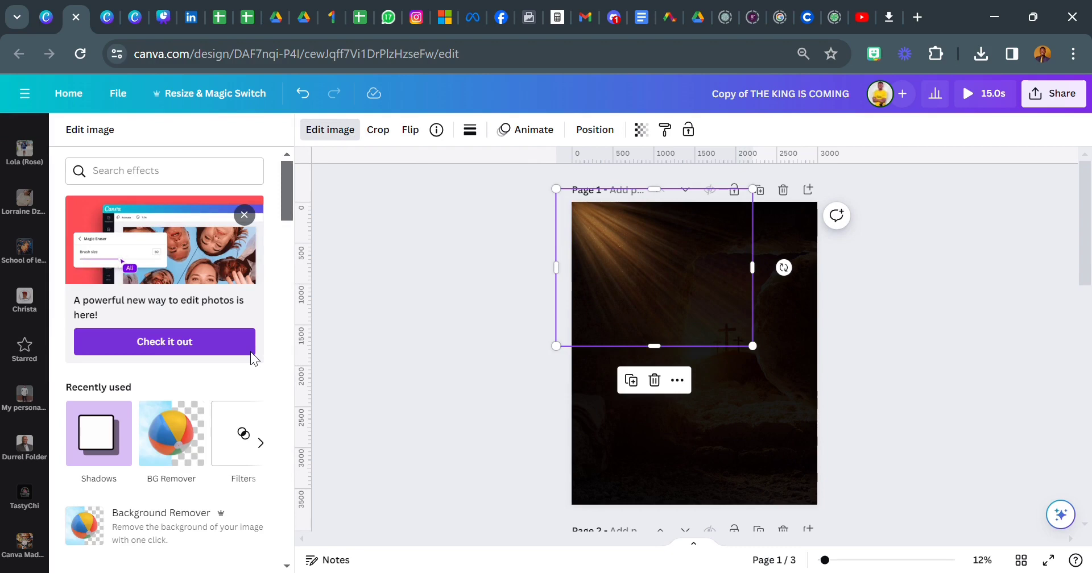
pyautogui.scroll(-5, 254, 443)
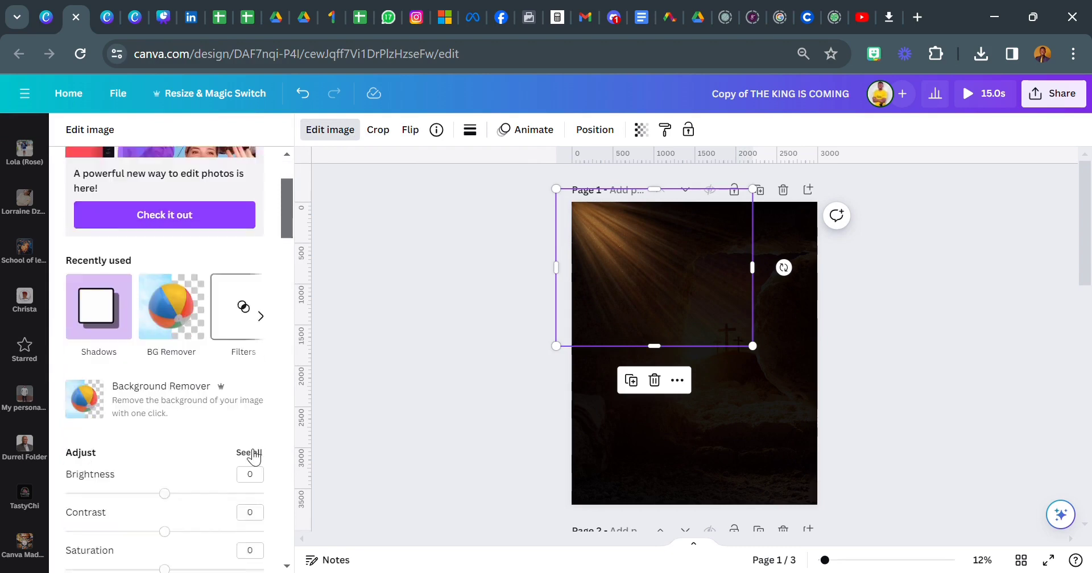
pyautogui.moveTo(176, 370); pyautogui.dragTo(207, 386)
pyautogui.click(422, 343)
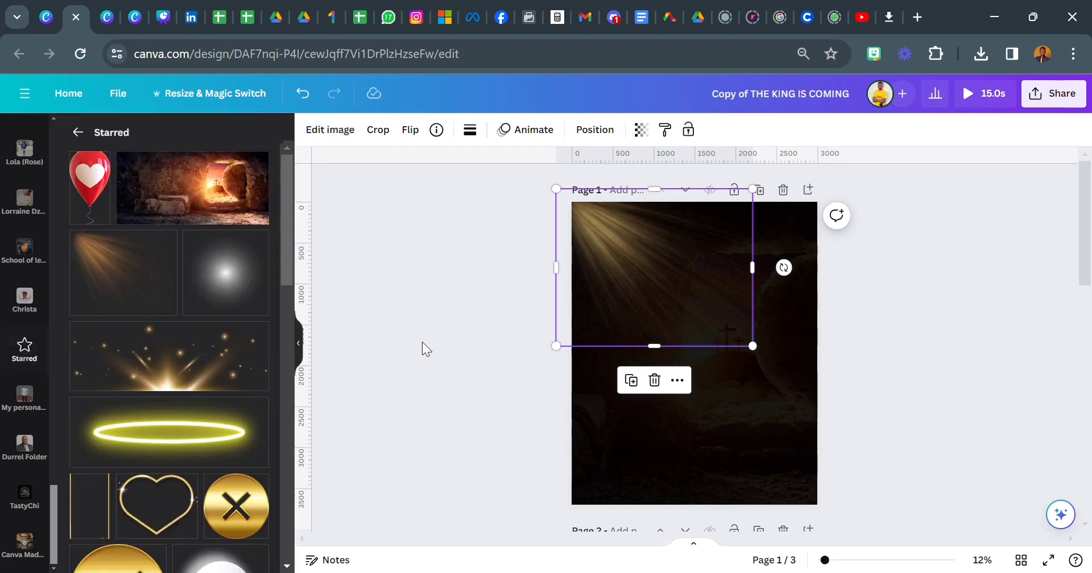
# Step: Duplicate the light rays, flip one copy horizontally and place it so rays shine from both upper corners of the page
pyautogui.moveTo(648, 320); pyautogui.dragTo(657, 330)
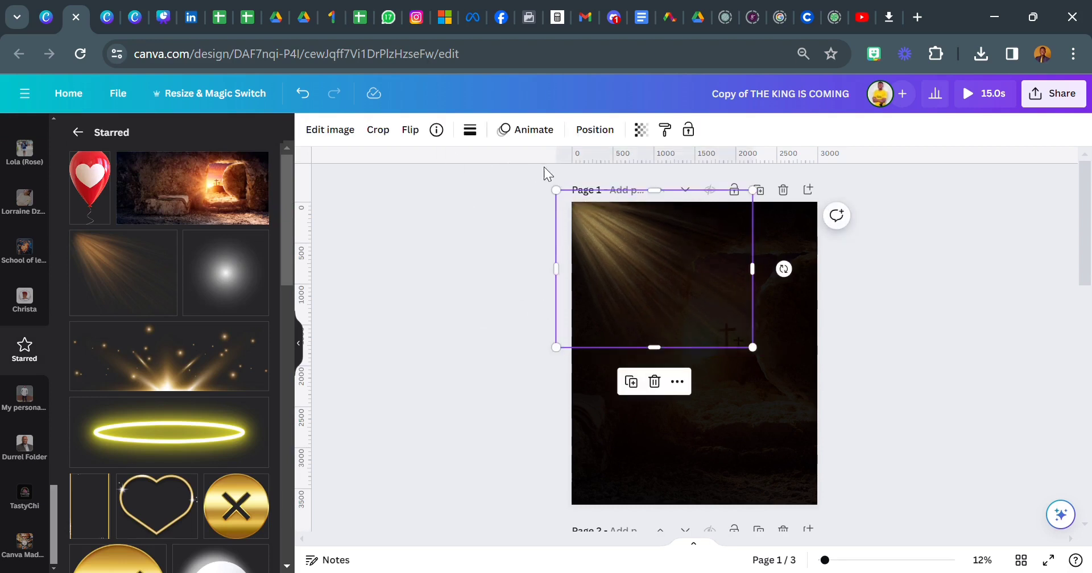
pyautogui.click(410, 130)
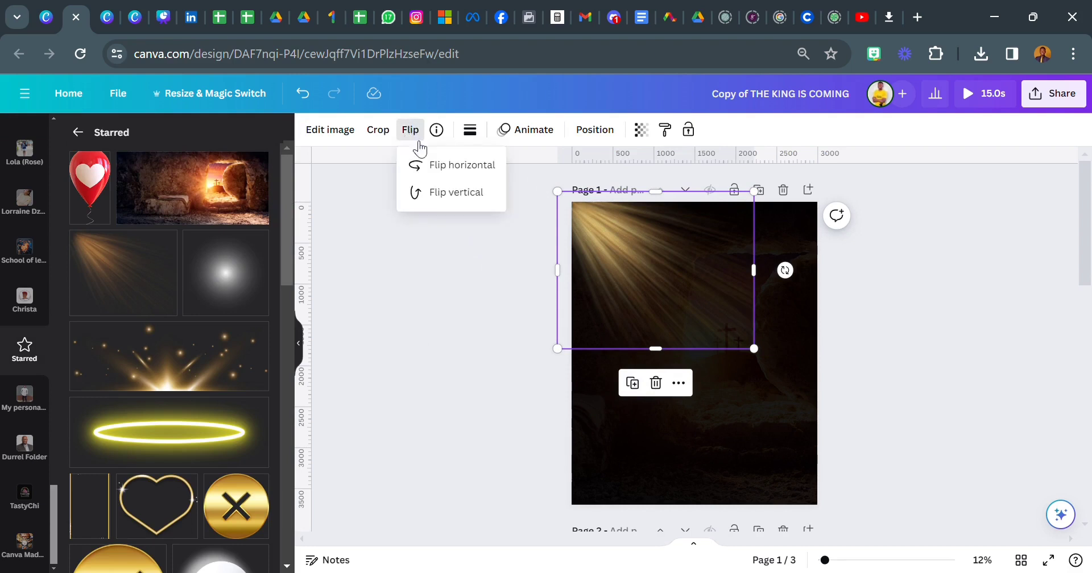
pyautogui.click(453, 165)
pyautogui.moveTo(668, 290); pyautogui.dragTo(622, 278)
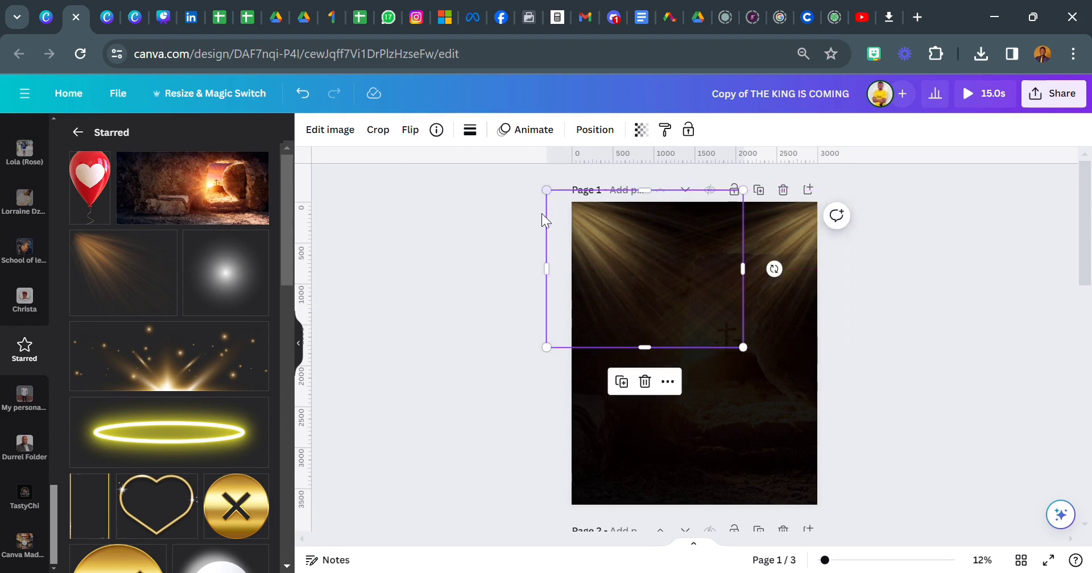
pyautogui.click(621, 382)
pyautogui.moveTo(620, 306); pyautogui.dragTo(787, 224)
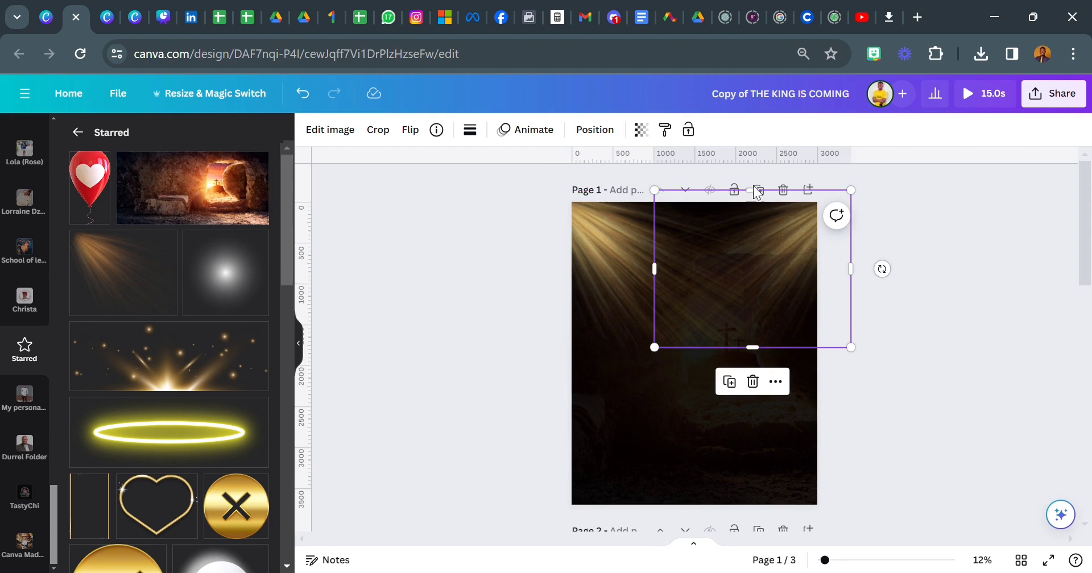
pyautogui.click(729, 382)
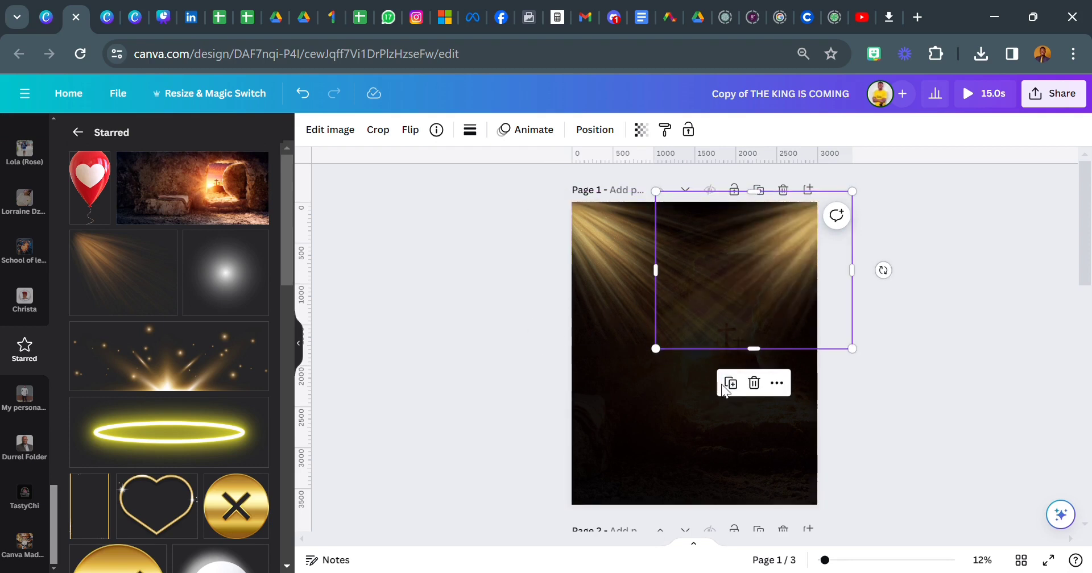
pyautogui.click(753, 382)
pyautogui.click(628, 257)
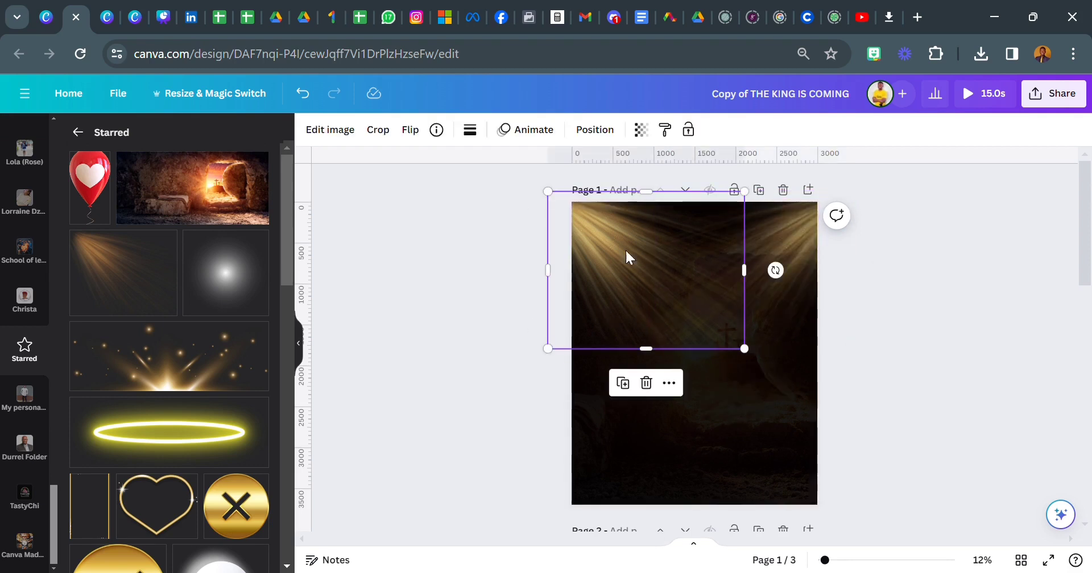
pyautogui.click(646, 383)
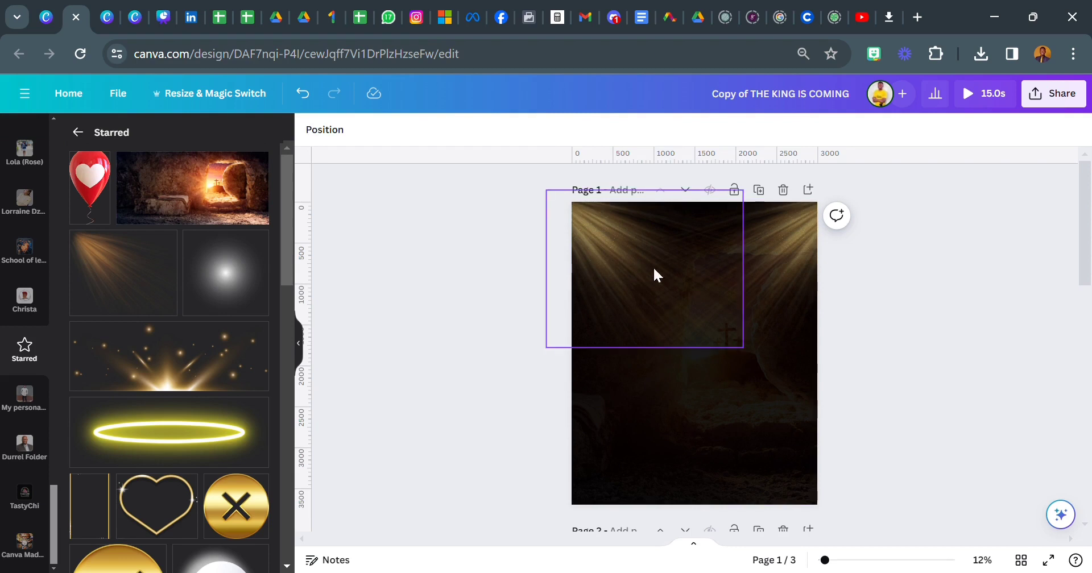
pyautogui.moveTo(594, 271)
pyautogui.mouseDown()
pyautogui.moveTo(768, 302)
pyautogui.moveTo(603, 284)
pyautogui.mouseUp()
pyautogui.click(503, 276)
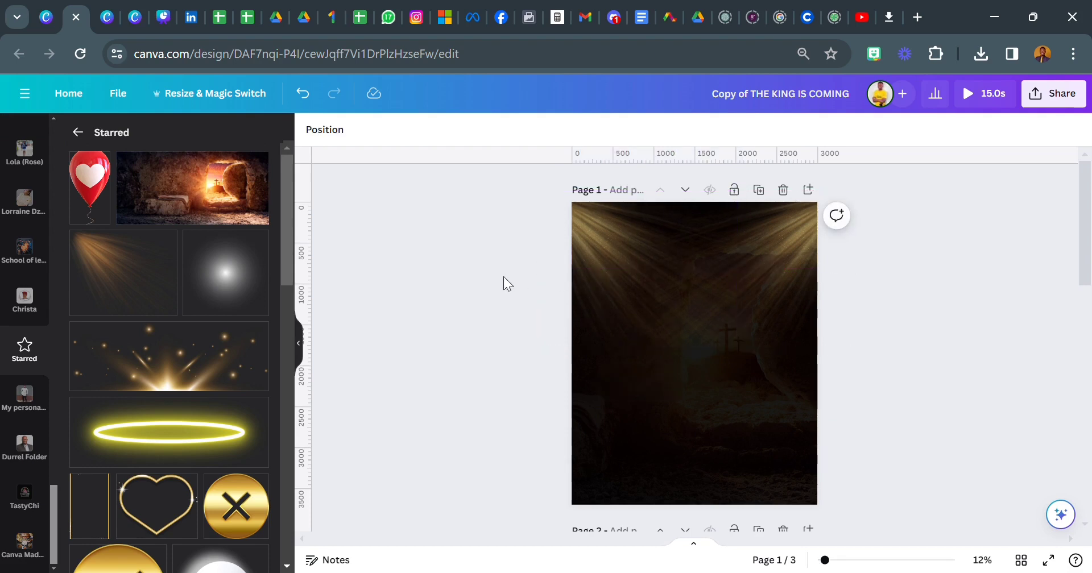
# Step: Add a subheading text box near the middle of page 1 and set its font to Horta
pyautogui.scroll(10, 12, 319)
pyautogui.scroll(3, 8, 326)
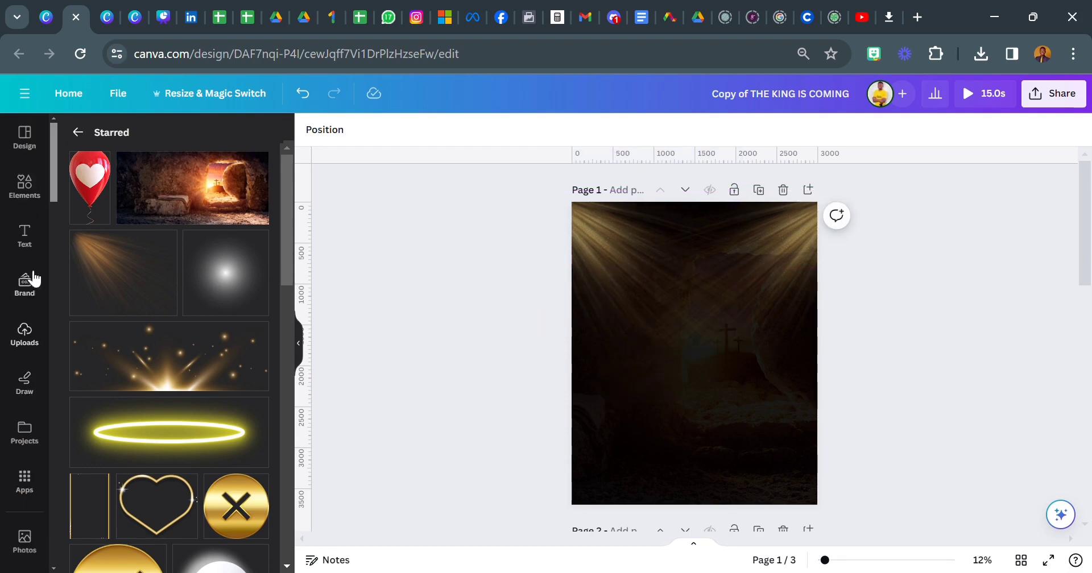
pyautogui.click(24, 236)
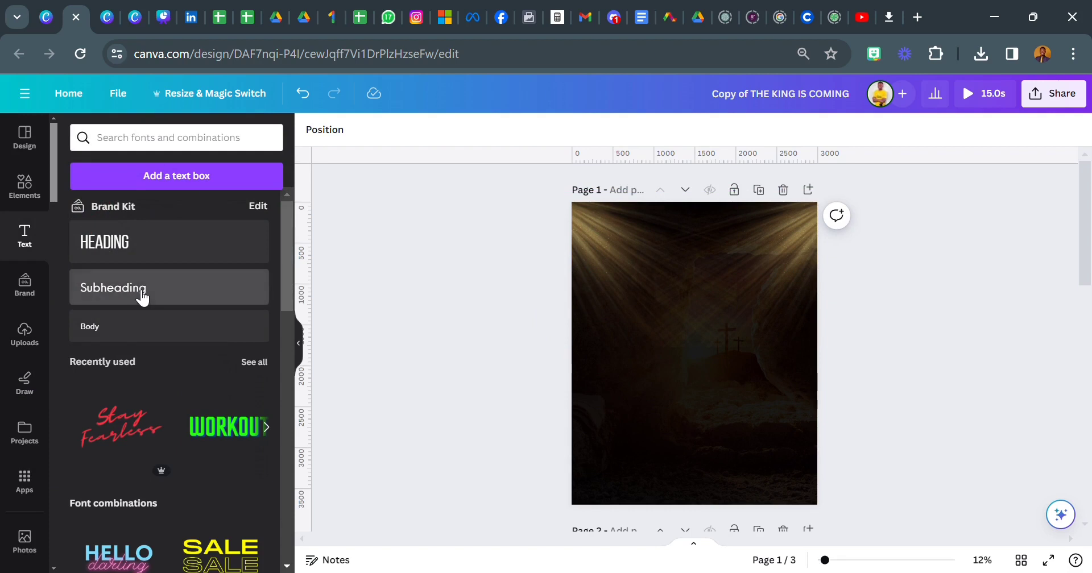
pyautogui.click(143, 295)
pyautogui.moveTo(695, 361); pyautogui.dragTo(568, 394)
pyautogui.moveTo(648, 382); pyautogui.dragTo(706, 394)
pyautogui.click(352, 137)
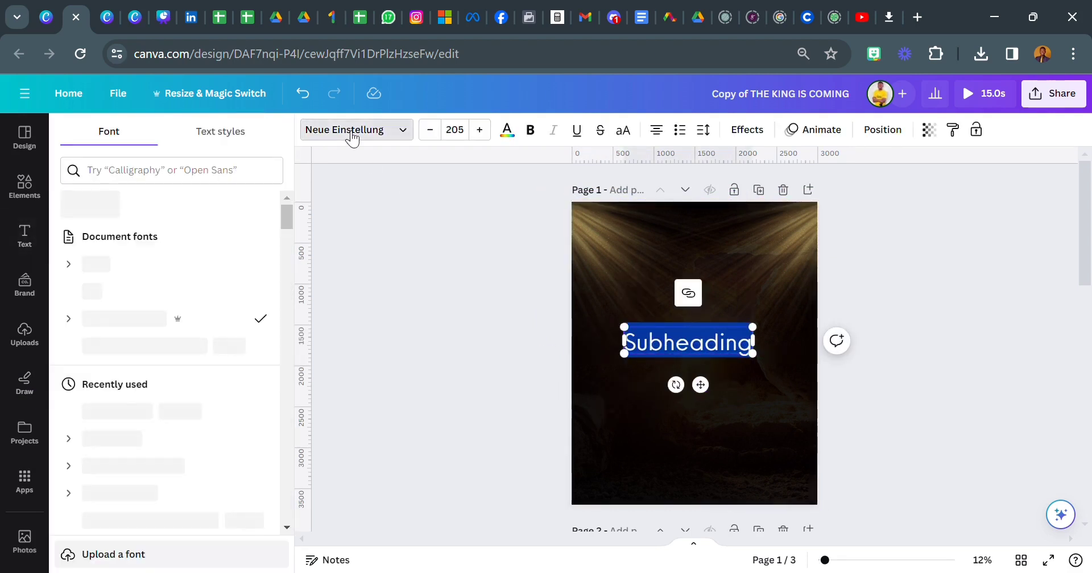
pyautogui.click(117, 293)
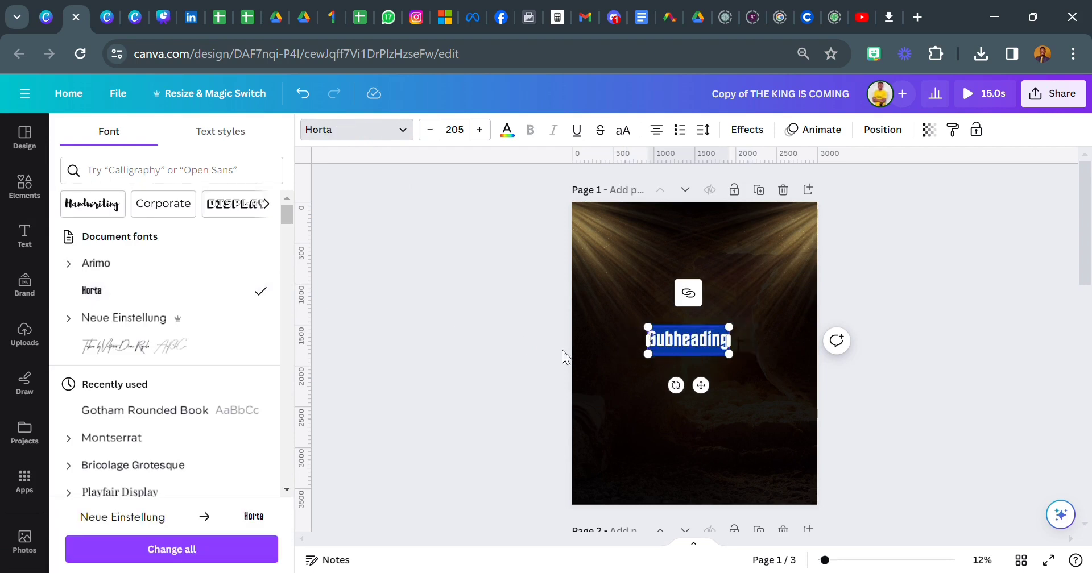
# Step: Enlarge the subheading text to about size 359 and move it to the horizontal center, just below the light rays
pyautogui.moveTo(646, 355); pyautogui.dragTo(601, 394)
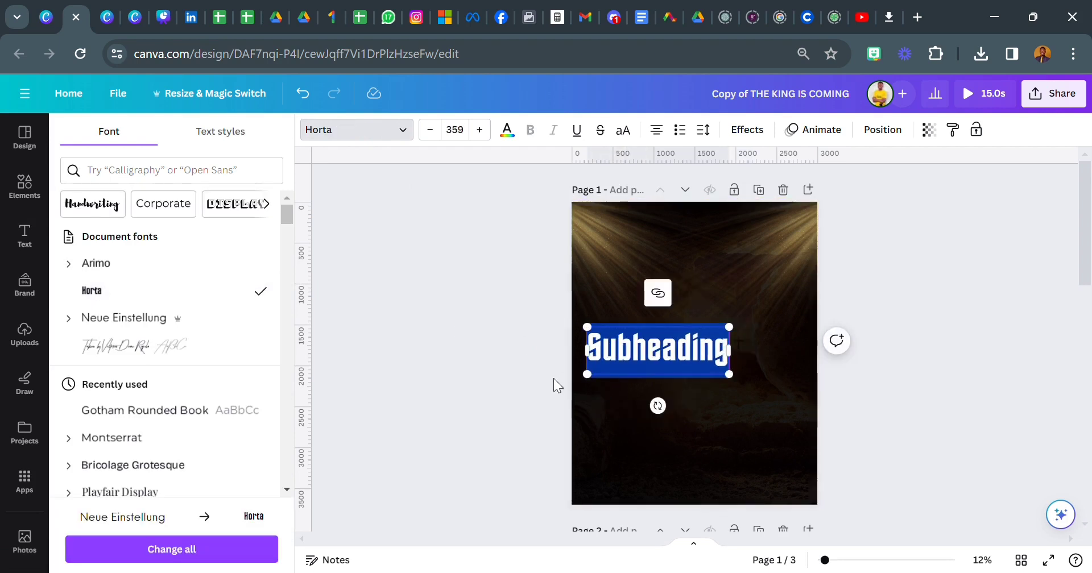
pyautogui.click(504, 363)
pyautogui.click(693, 355)
pyautogui.moveTo(693, 354); pyautogui.dragTo(718, 325)
# Step: Replace the placeholder text with "THE KING IS COMING", narrowing the box and breaking it into three lines: THE, KING IS, COMING
pyautogui.doubleClick(718, 325)
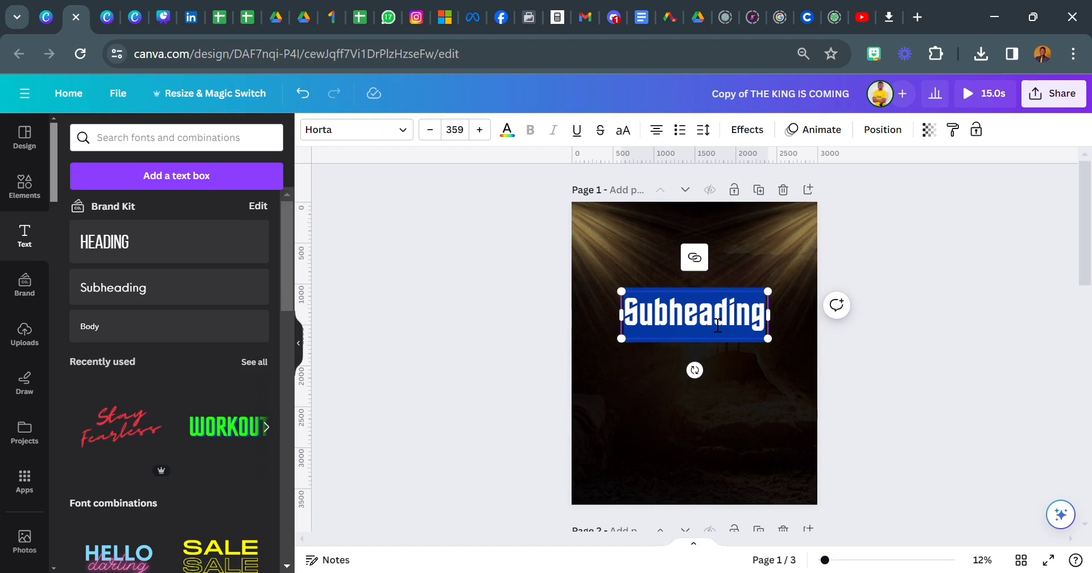
pyautogui.write('THE KING ')
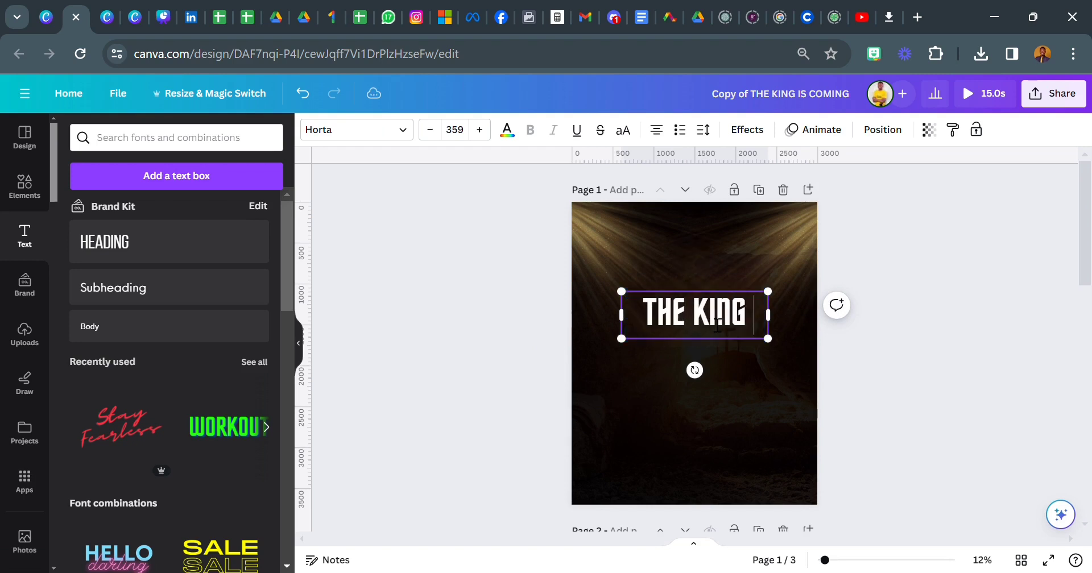
pyautogui.write('IS')
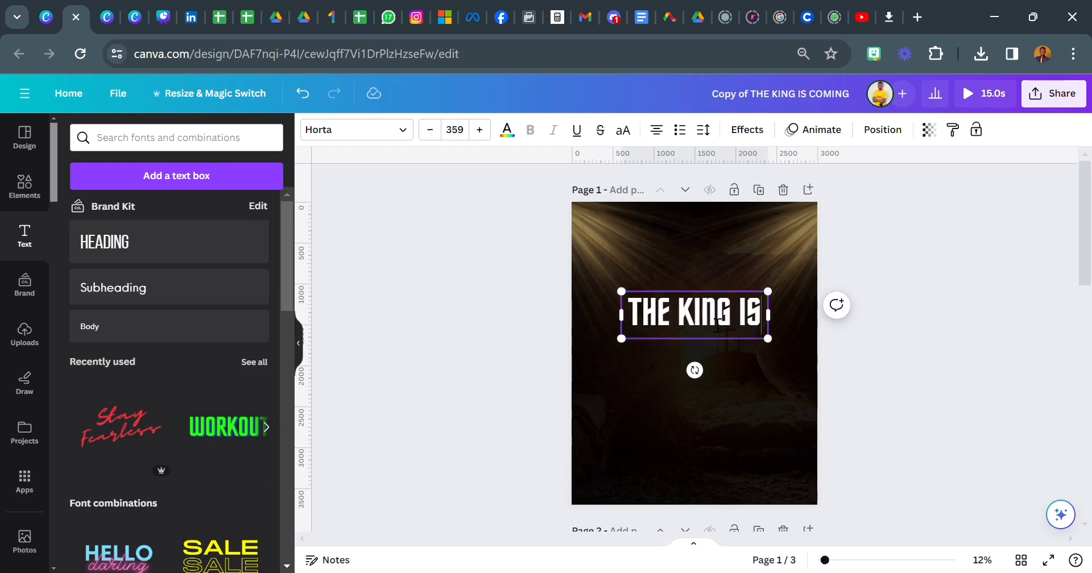
pyautogui.write(' COMING')
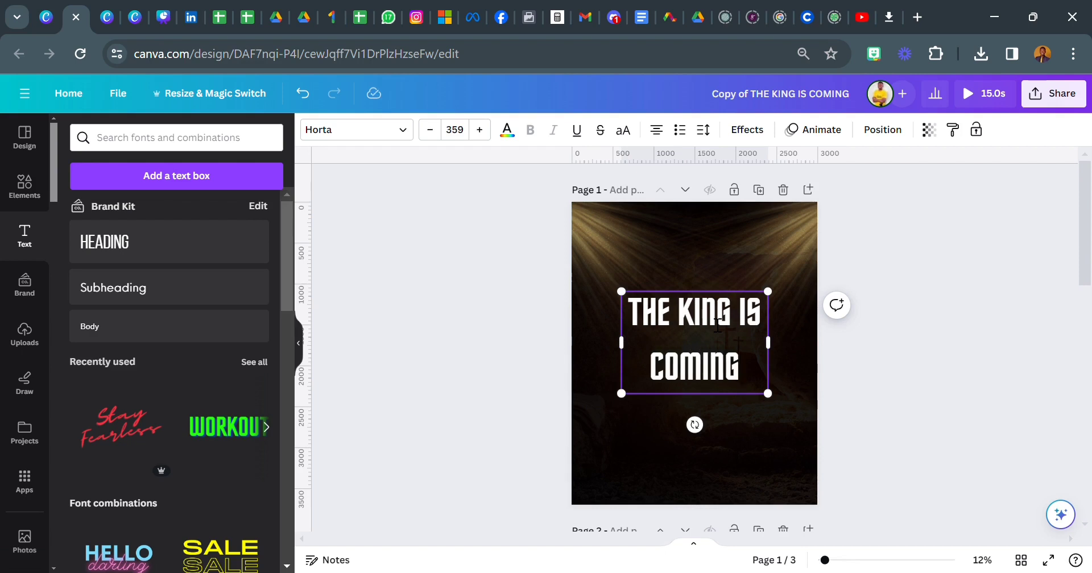
pyautogui.moveTo(785, 342); pyautogui.dragTo(760, 331)
pyautogui.click(686, 315)
pyautogui.press('Return')
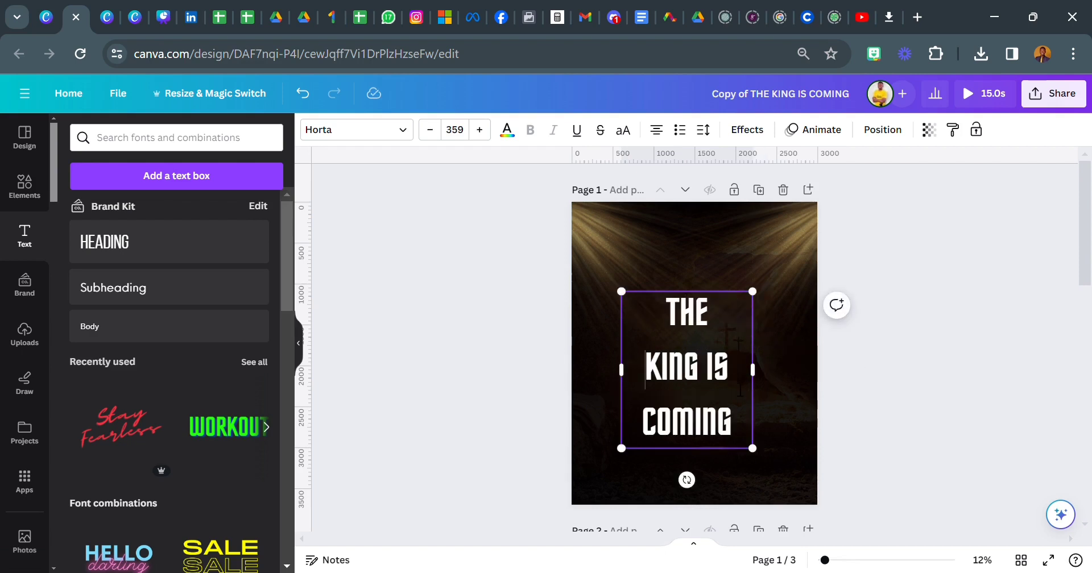
pyautogui.click(517, 432)
# Step: Tighten the line spacing of the three-line title so its lines sit close together
pyautogui.click(653, 385)
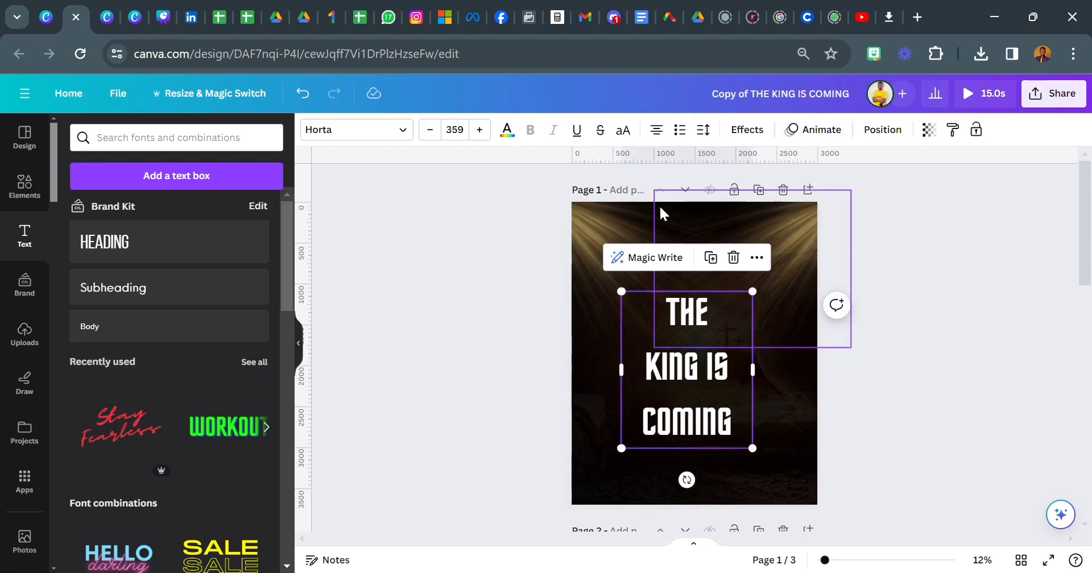
pyautogui.click(711, 133)
pyautogui.moveTo(775, 223); pyautogui.dragTo(739, 246)
pyautogui.click(500, 285)
# Step: Set the title's font size to 620, widen its box to keep three lines and center it on the page
pyautogui.click(686, 349)
pyautogui.click(458, 138)
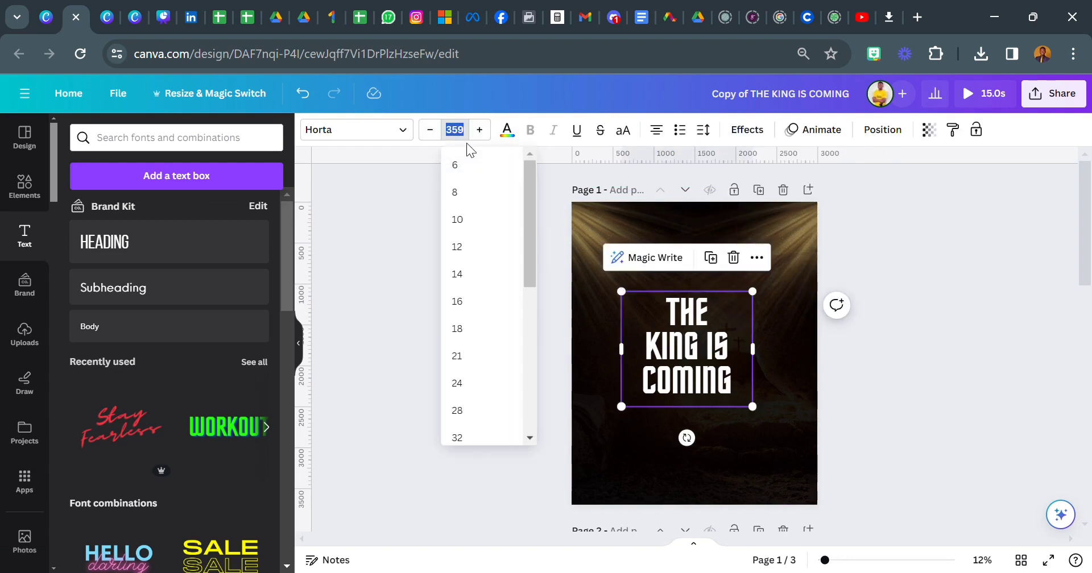
pyautogui.write('620')
pyautogui.press('Return')
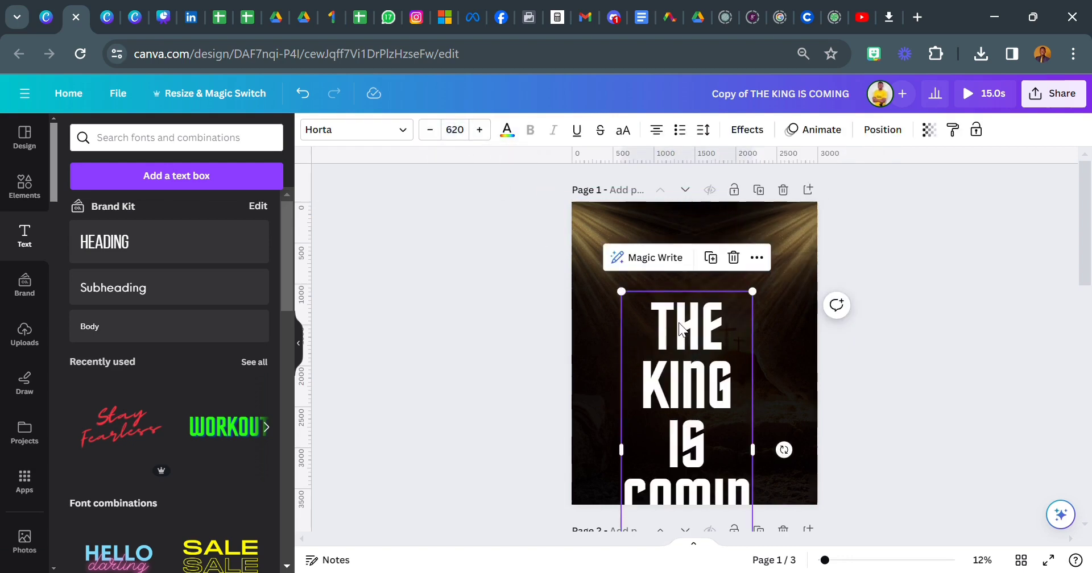
pyautogui.moveTo(752, 364); pyautogui.dragTo(794, 390)
pyautogui.moveTo(726, 401); pyautogui.dragTo(688, 338)
pyautogui.click(522, 309)
# Step: Color the title yellow and give it a Neon effect with an intensity of 60
pyautogui.click(684, 347)
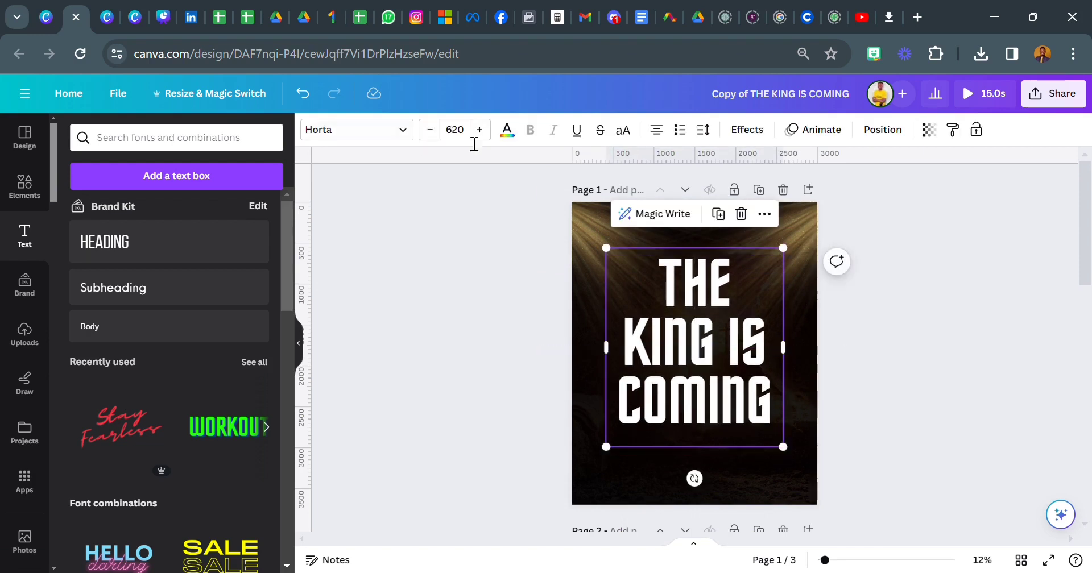
pyautogui.click(509, 134)
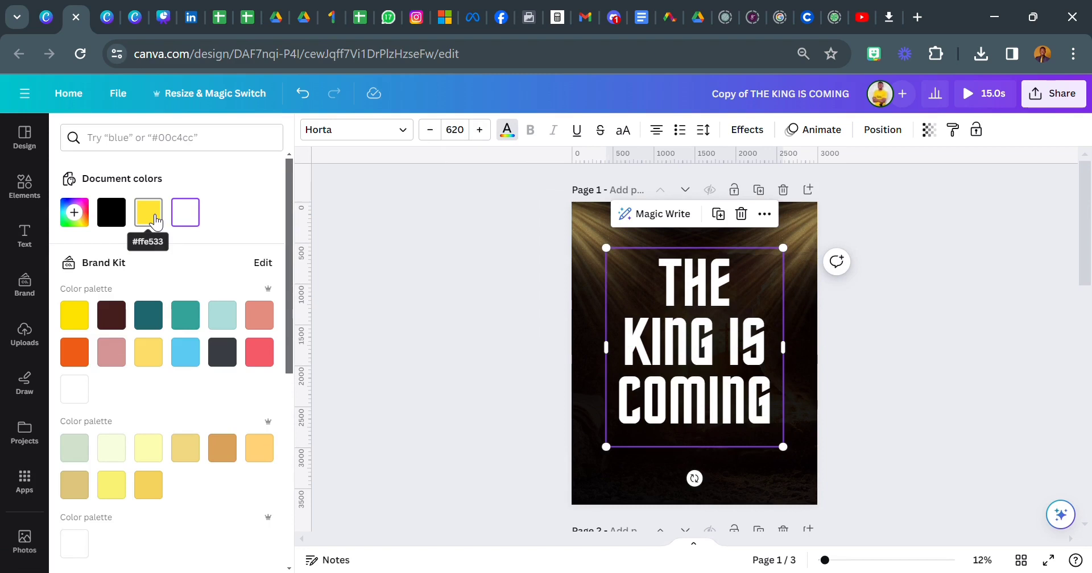
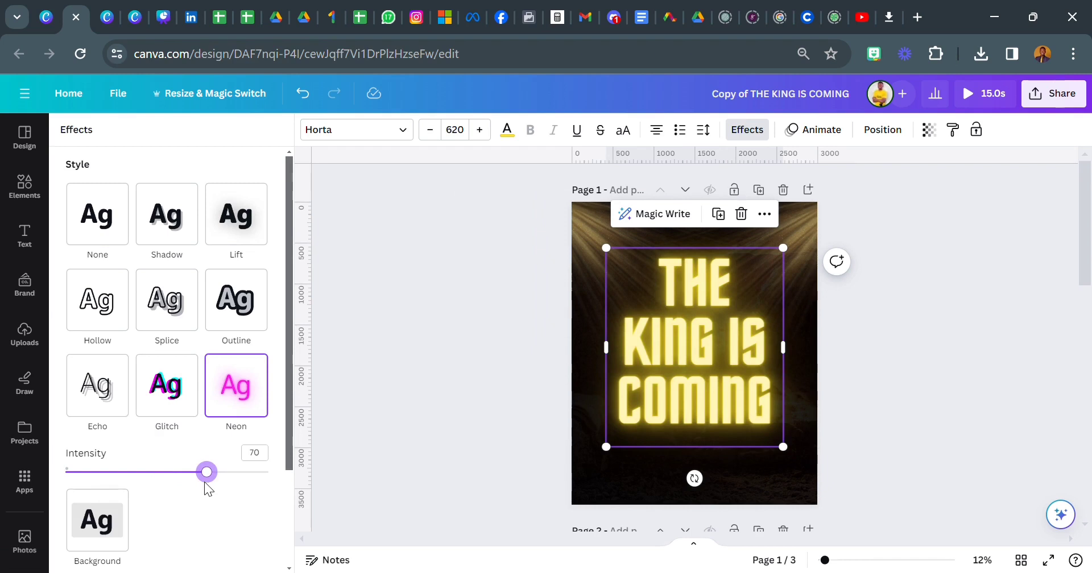
pyautogui.moveTo(215, 481)
pyautogui.mouseDown()
pyautogui.moveTo(165, 488)
pyautogui.moveTo(189, 492)
pyautogui.moveTo(194, 480)
pyautogui.mouseUp()
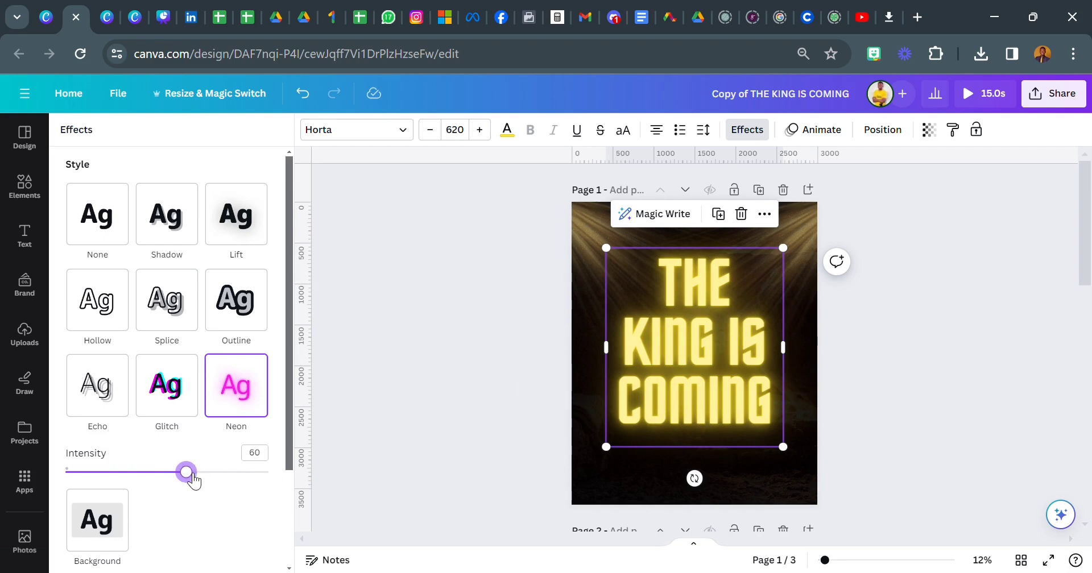
# Step: Nudge the neon title slightly to the right on the page
pyautogui.moveTo(684, 403); pyautogui.dragTo(698, 412)
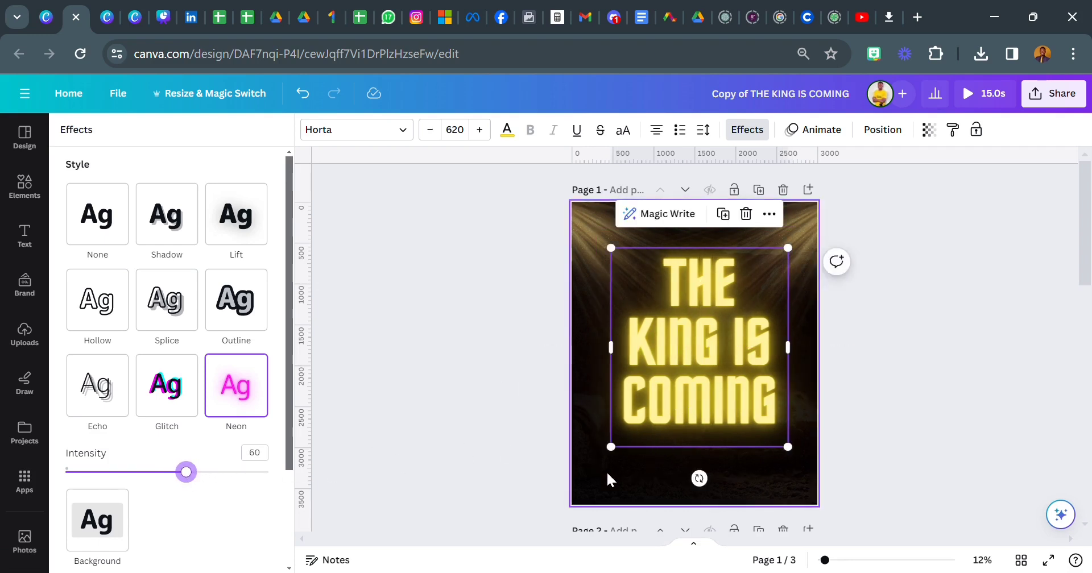
pyautogui.moveTo(824, 565); pyautogui.dragTo(854, 560)
pyautogui.moveTo(849, 490); pyautogui.dragTo(836, 467)
pyautogui.click(981, 560)
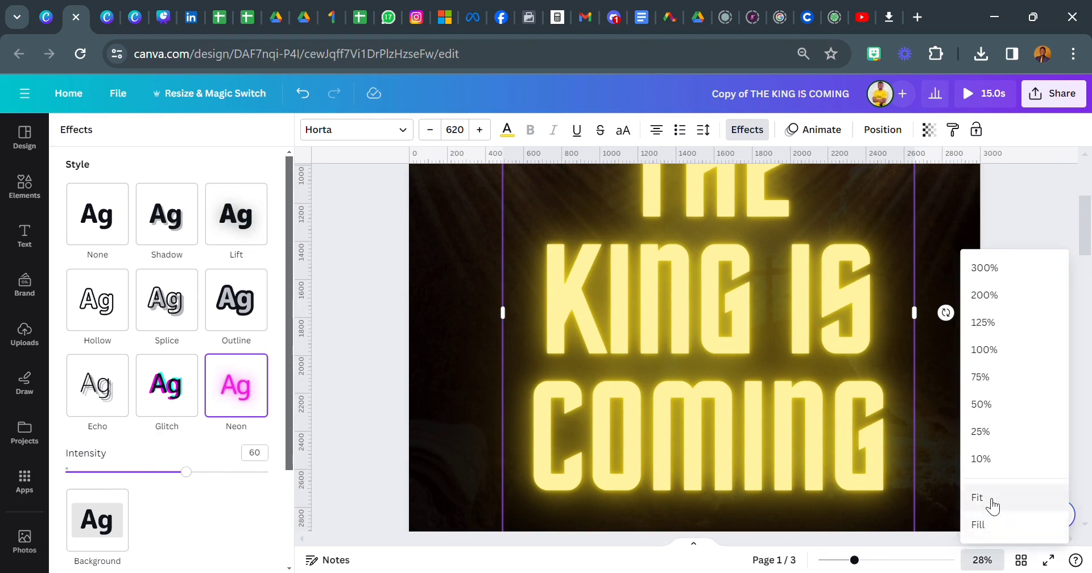
pyautogui.click(992, 505)
# Step: Scale the empty tomb background down slightly inside its crop so it fits the page height
pyautogui.click(513, 380)
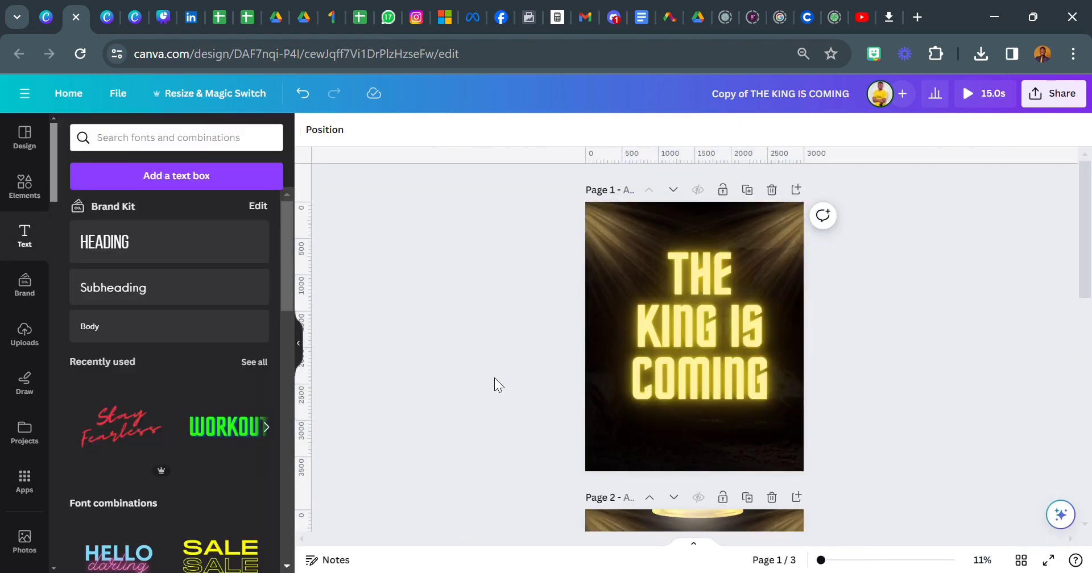
pyautogui.doubleClick(606, 447)
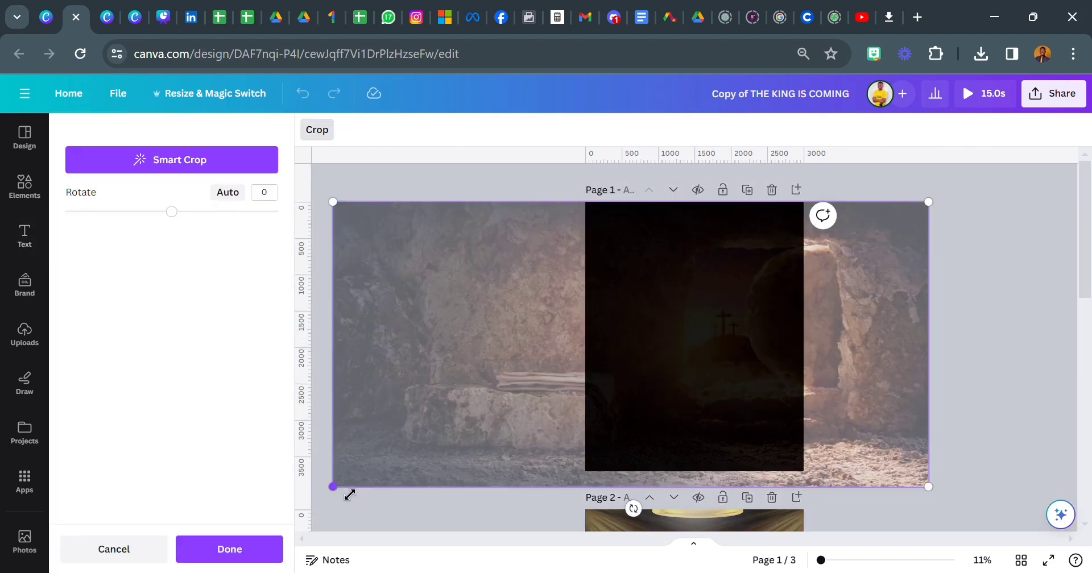
pyautogui.moveTo(347, 492); pyautogui.dragTo(444, 492)
pyautogui.click(390, 507)
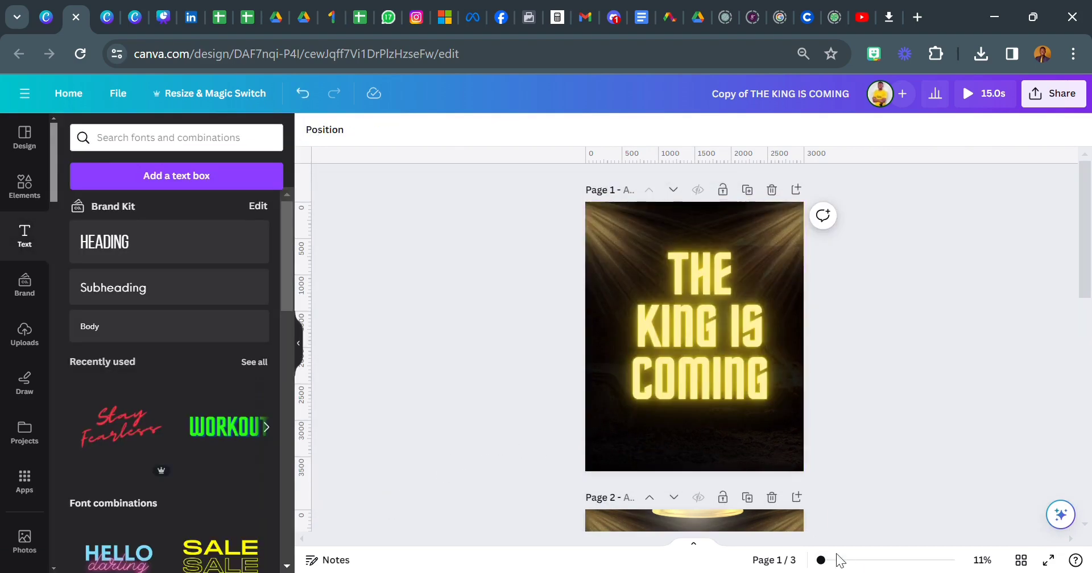
# Step: Shift the tomb background image slightly to the left within its crop on page 1
pyautogui.moveTo(820, 560); pyautogui.dragTo(847, 560)
pyautogui.doubleClick(690, 511)
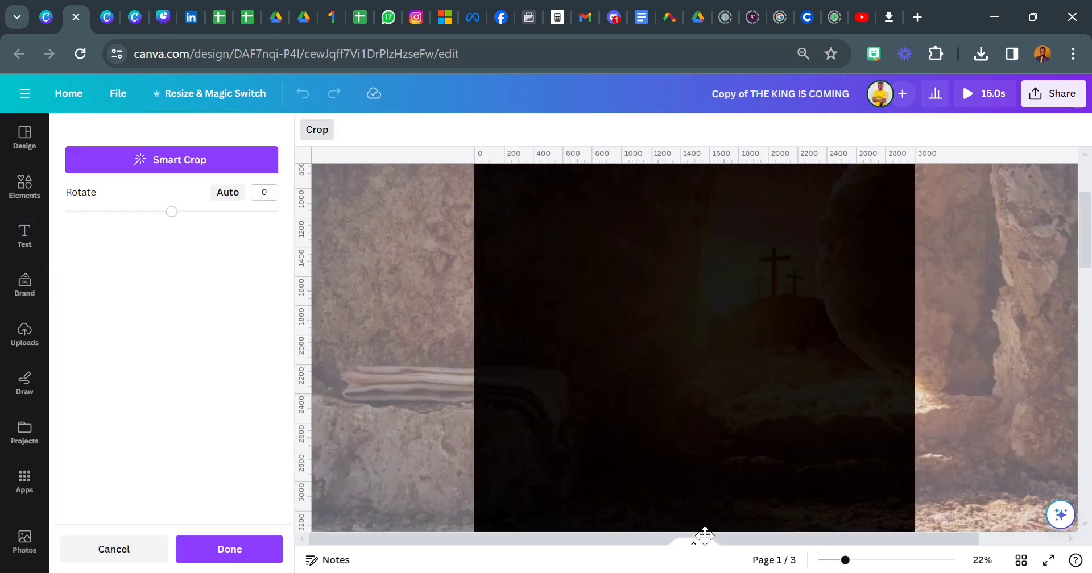
pyautogui.click(277, 548)
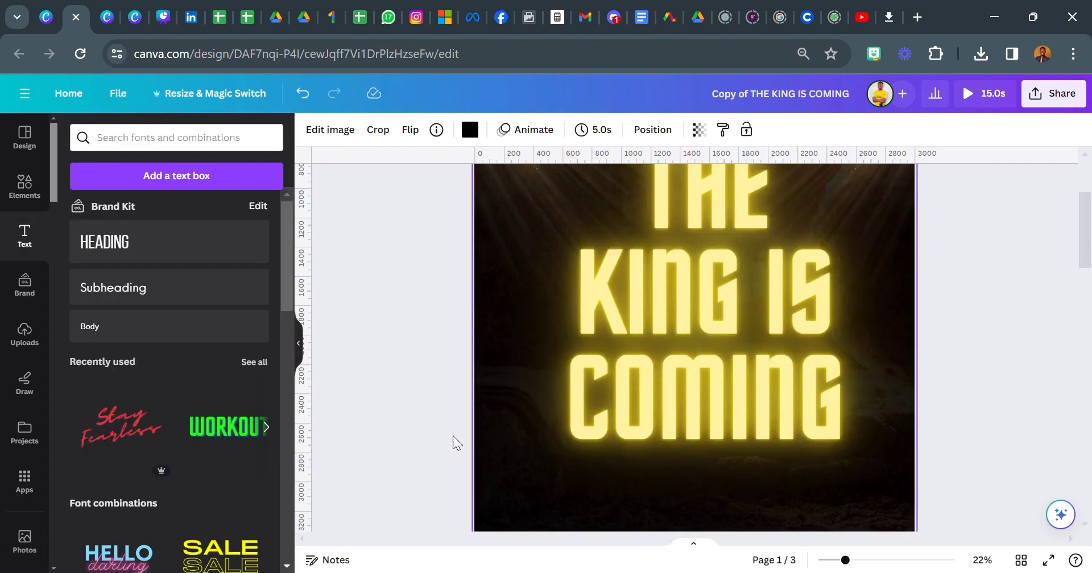
pyautogui.doubleClick(537, 490)
pyautogui.moveTo(558, 500)
pyautogui.mouseDown()
pyautogui.moveTo(526, 501)
pyautogui.moveTo(549, 514)
pyautogui.mouseUp()
pyautogui.click(277, 556)
pyautogui.doubleClick(524, 505)
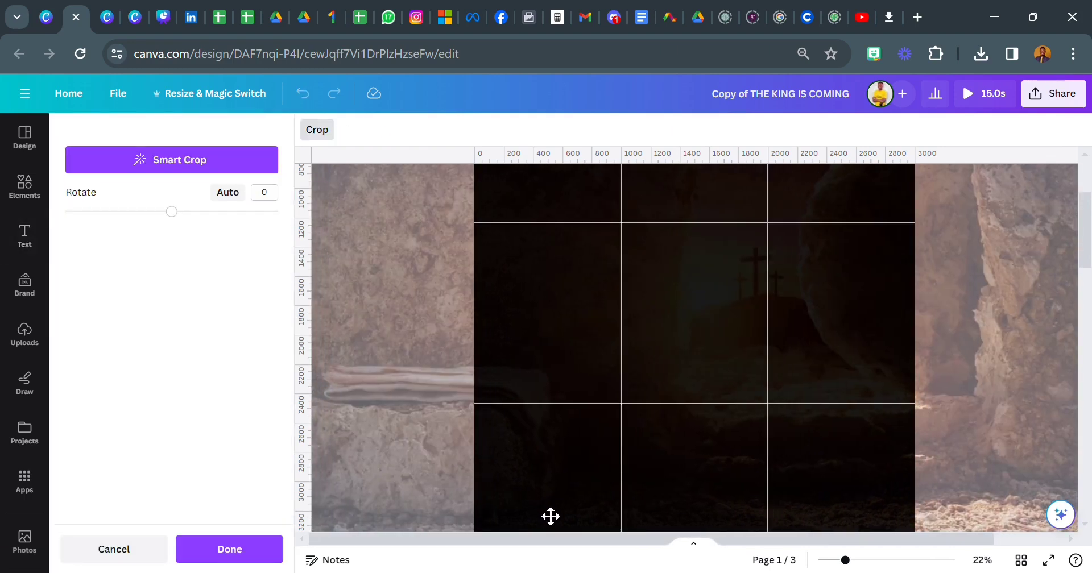
pyautogui.click(261, 549)
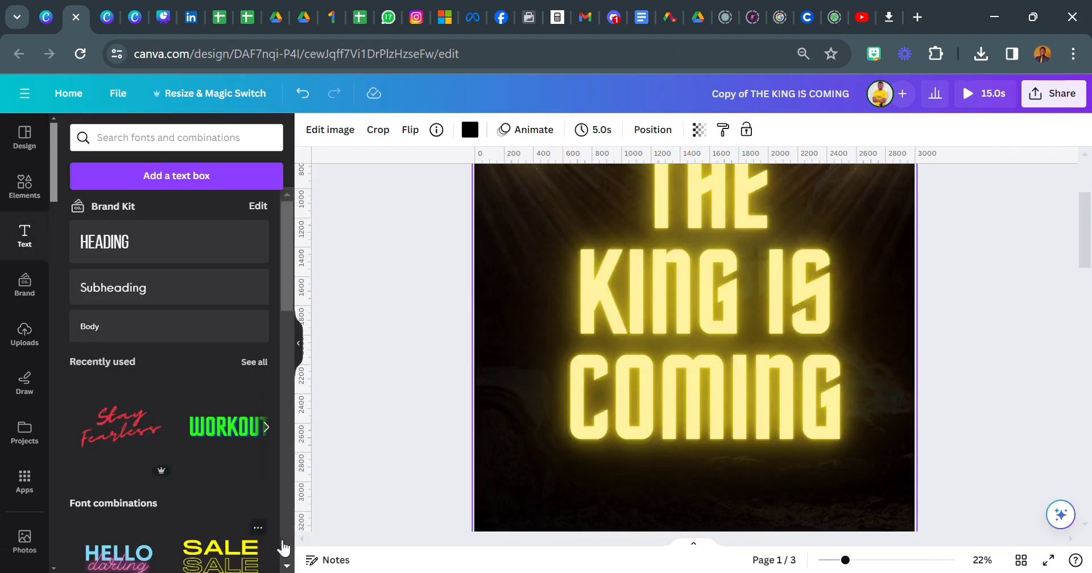
pyautogui.doubleClick(535, 507)
pyautogui.moveTo(539, 516); pyautogui.dragTo(533, 514)
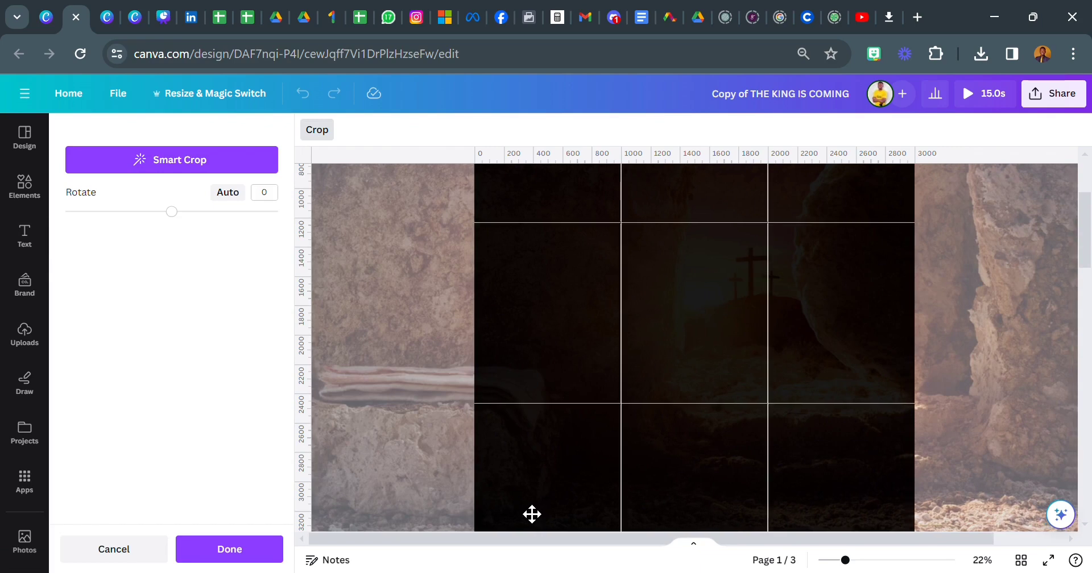
pyautogui.click(268, 544)
# Step: Center the neon title horizontally on the page and bring it to the front
pyautogui.click(667, 440)
pyautogui.moveTo(673, 431); pyautogui.dragTo(716, 457)
pyautogui.click(981, 560)
pyautogui.click(982, 495)
pyautogui.click(600, 407)
pyautogui.moveTo(692, 388); pyautogui.dragTo(688, 390)
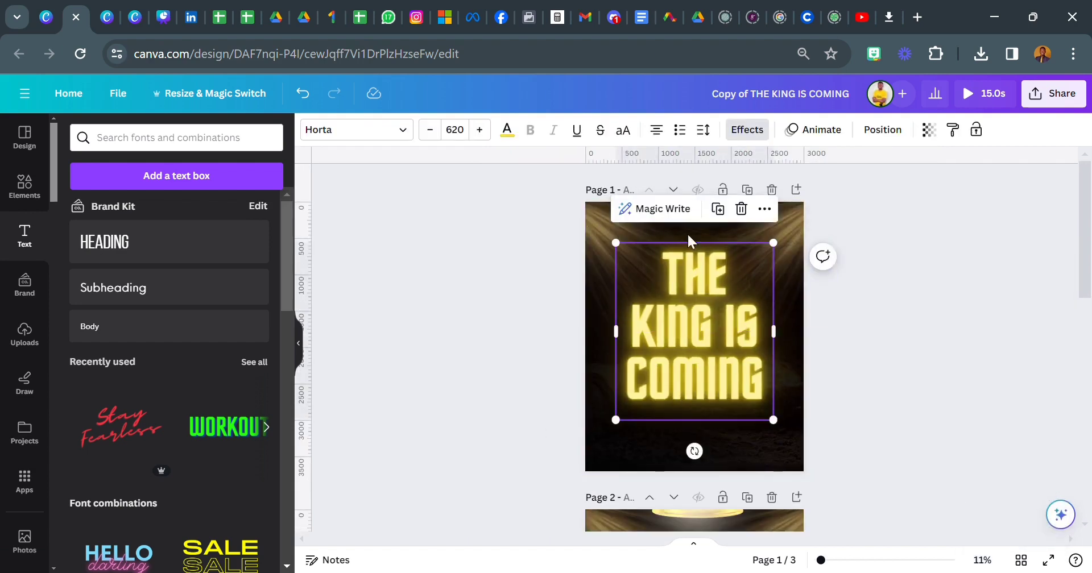
pyautogui.click(880, 129)
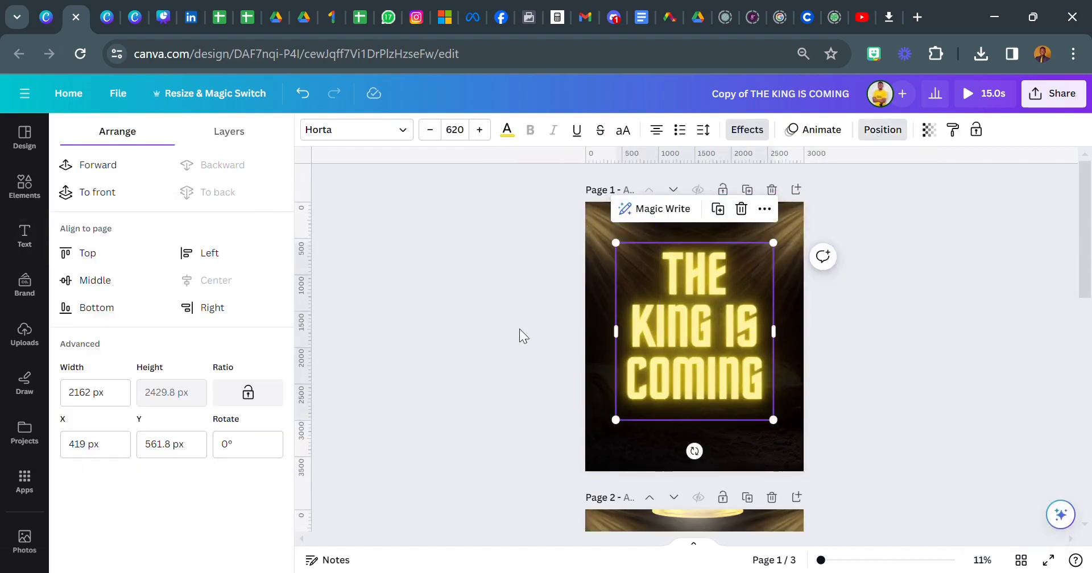
pyautogui.click(120, 196)
# Step: Reposition the golden light rays across the upper part of the page
pyautogui.click(595, 223)
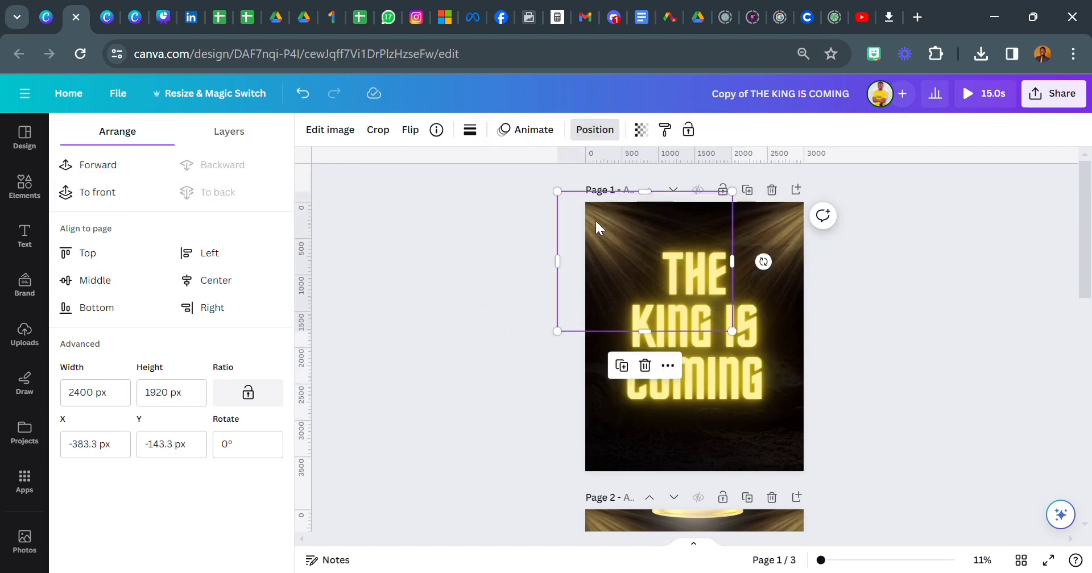
pyautogui.moveTo(696, 243); pyautogui.dragTo(794, 233)
pyautogui.moveTo(723, 239); pyautogui.dragTo(622, 243)
pyautogui.click(459, 294)
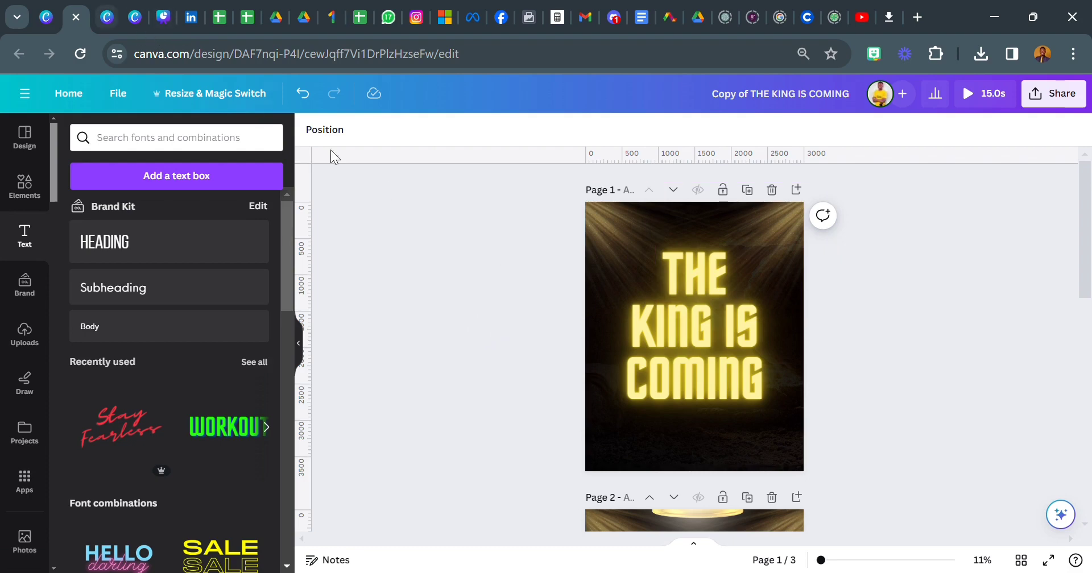
# Step: Compare the title's glow with the original flyer design and set its Neon intensity to 77
pyautogui.click(106, 19)
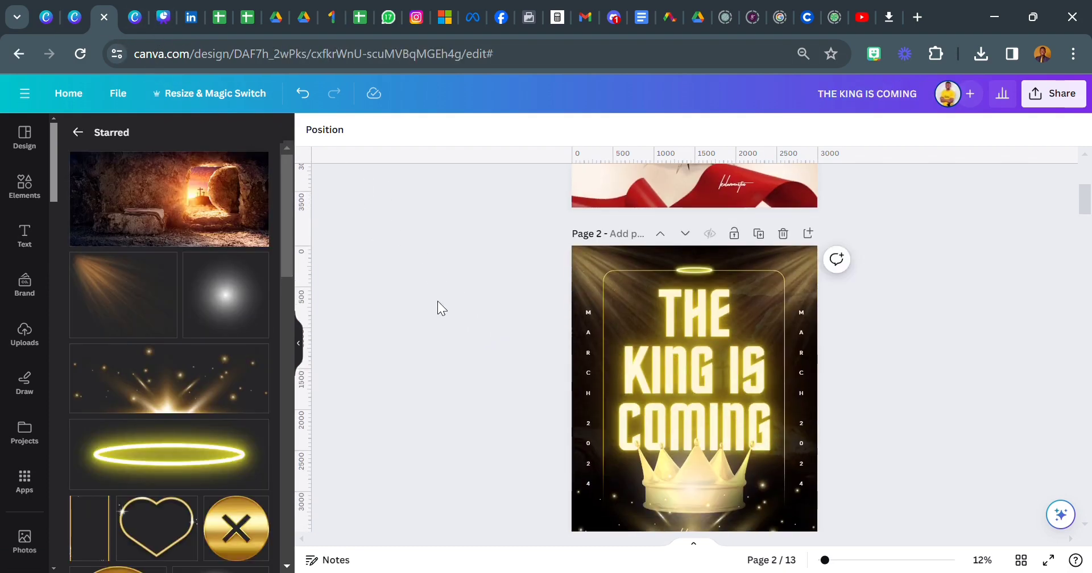
pyautogui.click(74, 17)
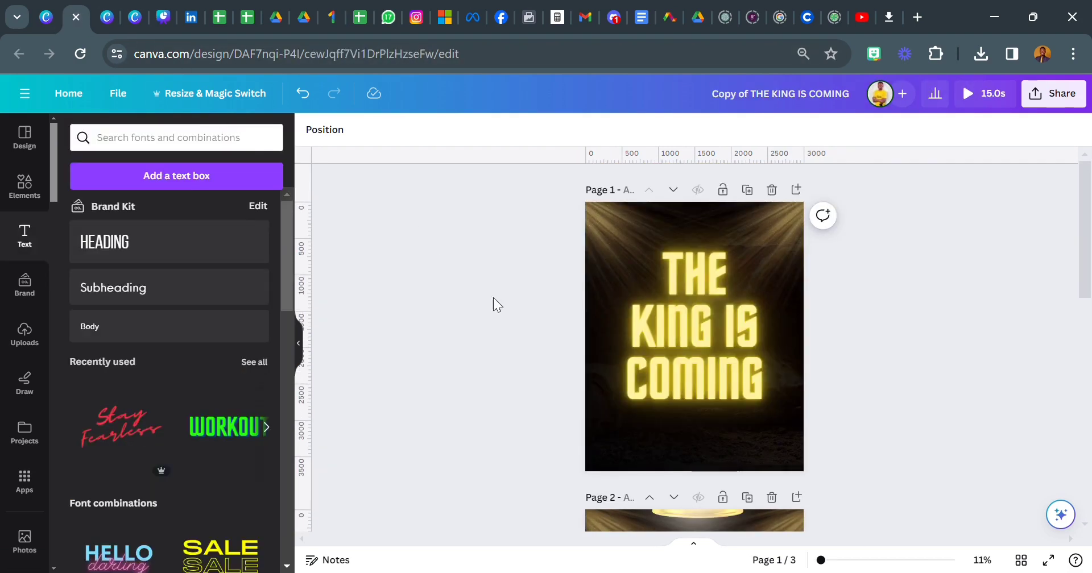
pyautogui.click(110, 25)
pyautogui.click(88, 17)
pyautogui.click(633, 389)
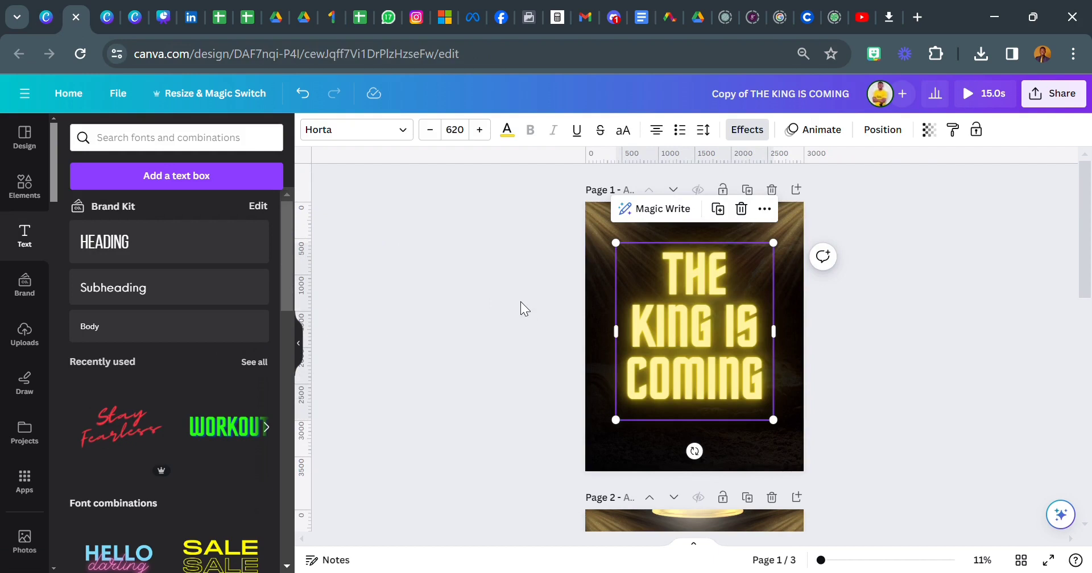
pyautogui.click(747, 136)
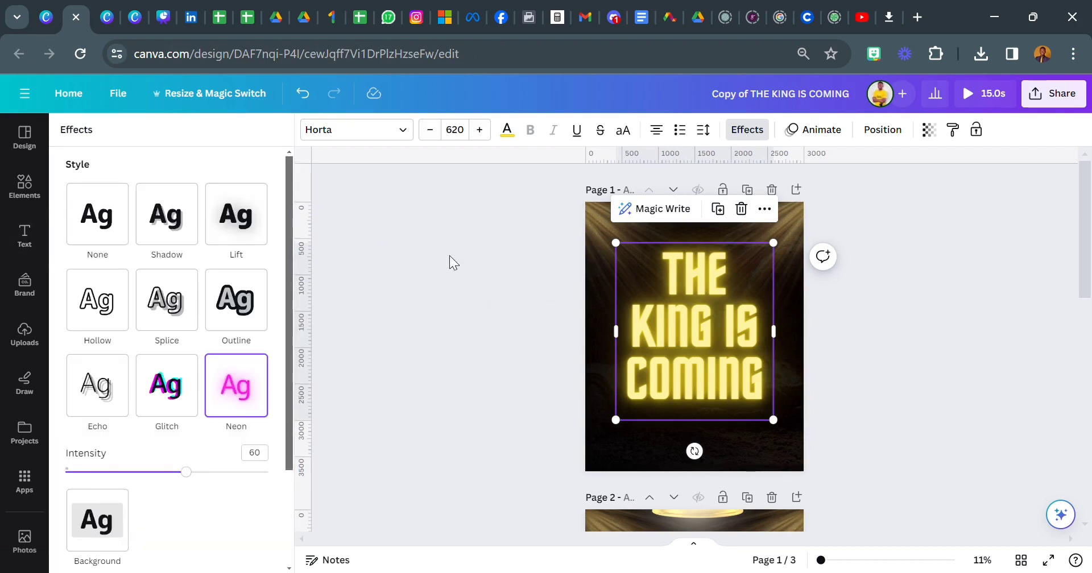
pyautogui.click(466, 300)
pyautogui.click(673, 276)
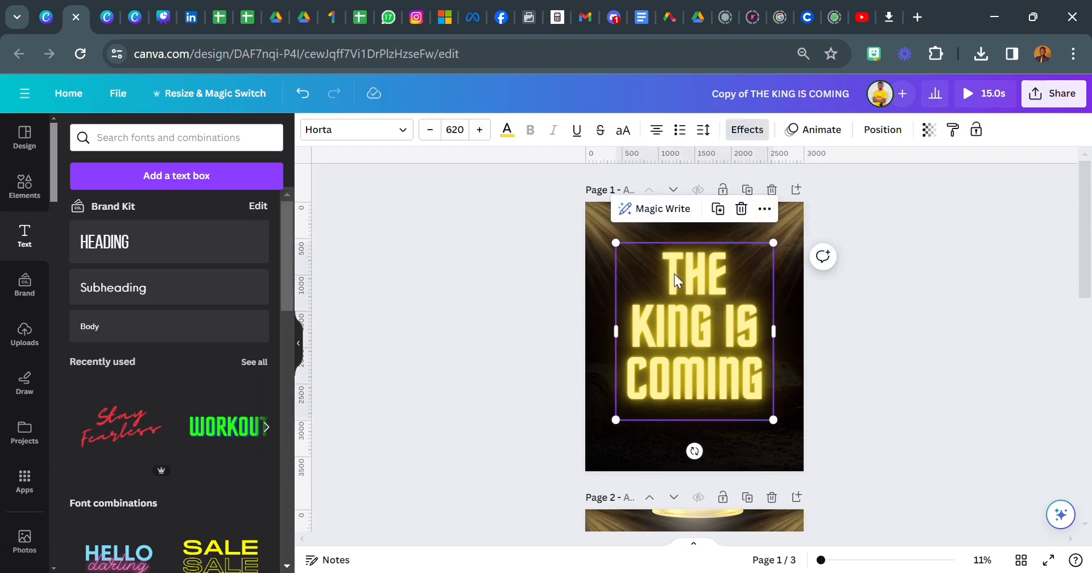
pyautogui.click(747, 130)
pyautogui.moveTo(196, 479); pyautogui.dragTo(227, 500)
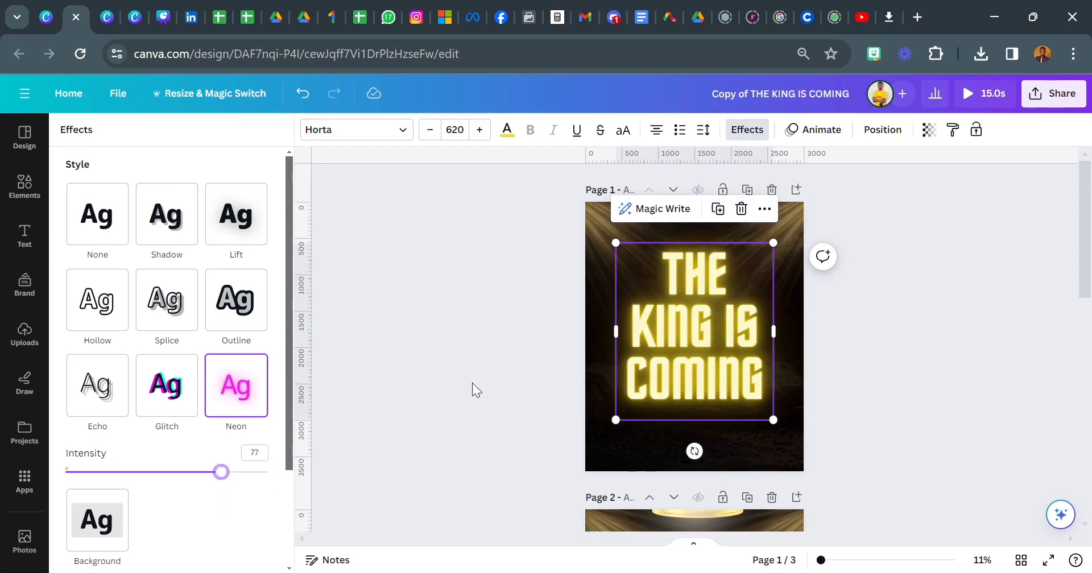
pyautogui.click(471, 383)
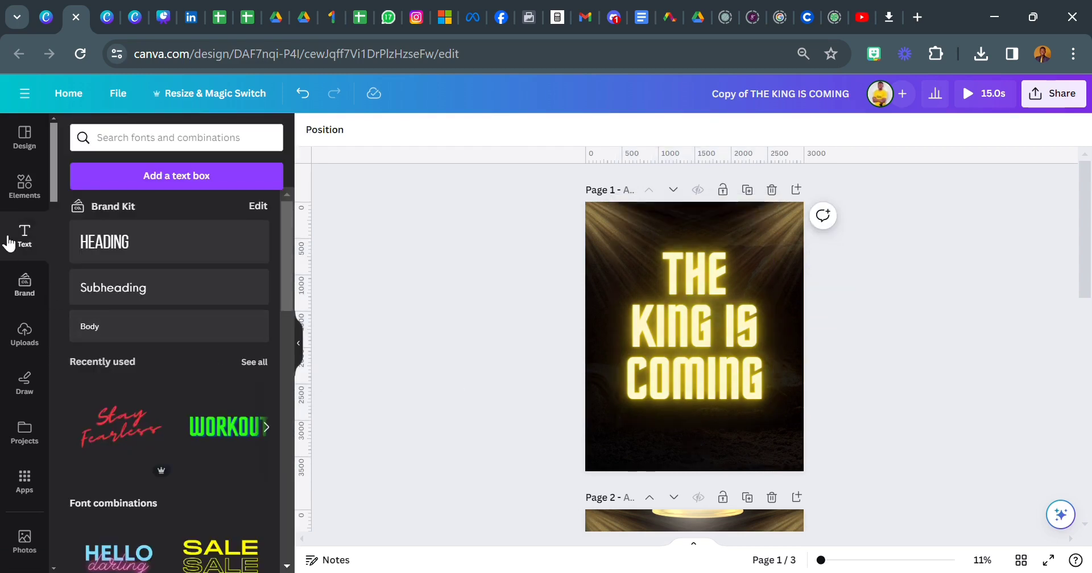
# Step: Add the neon angel halo ring from the starred elements, small and centered just above the title, and check its element details
pyautogui.click(25, 193)
pyautogui.scroll(-10, 7, 215)
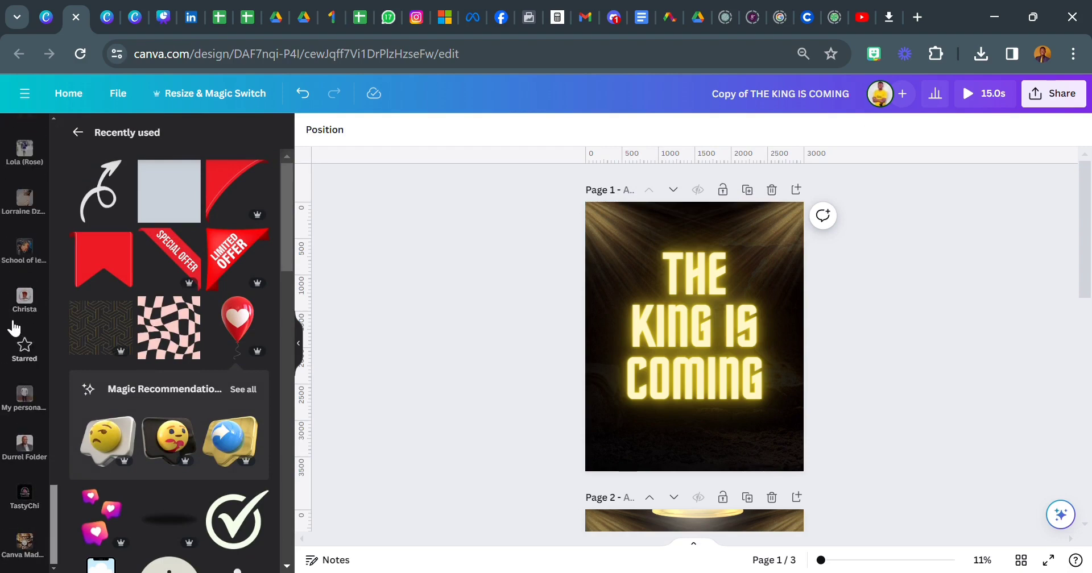
pyautogui.click(23, 347)
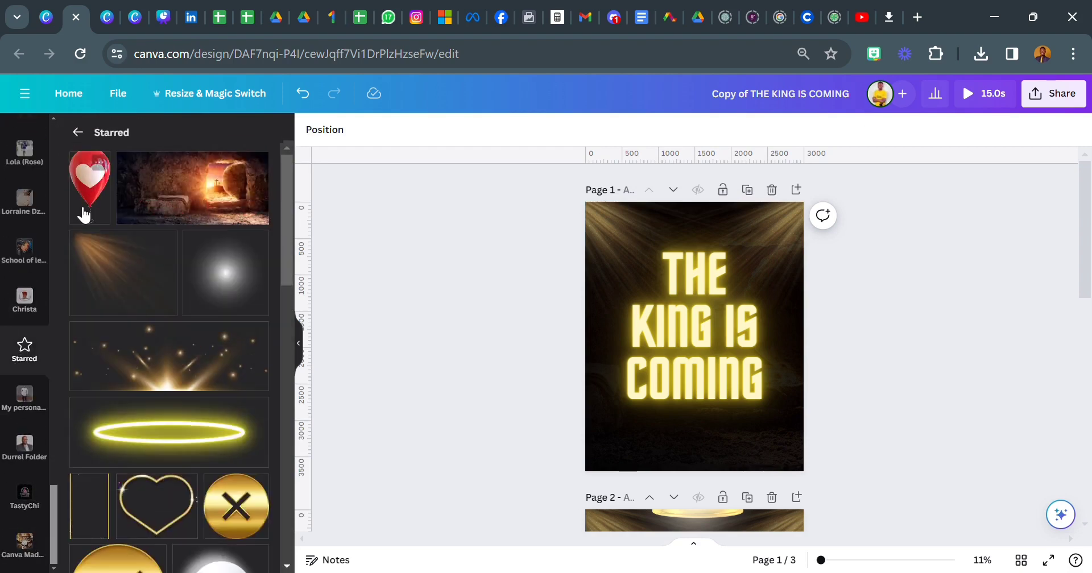
pyautogui.click(155, 445)
pyautogui.moveTo(710, 370); pyautogui.dragTo(711, 278)
pyautogui.click(437, 129)
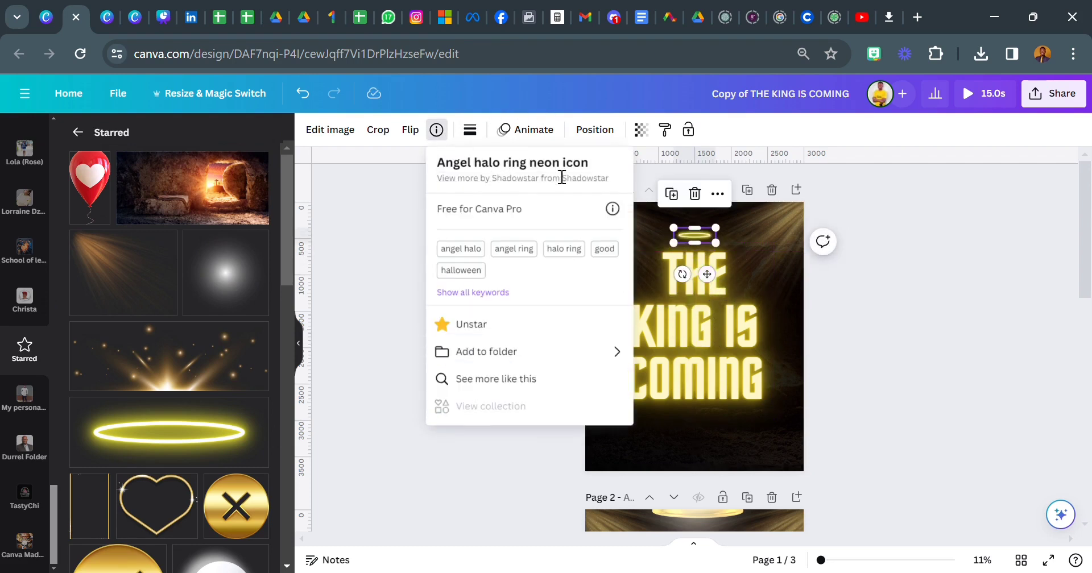
pyautogui.click(338, 312)
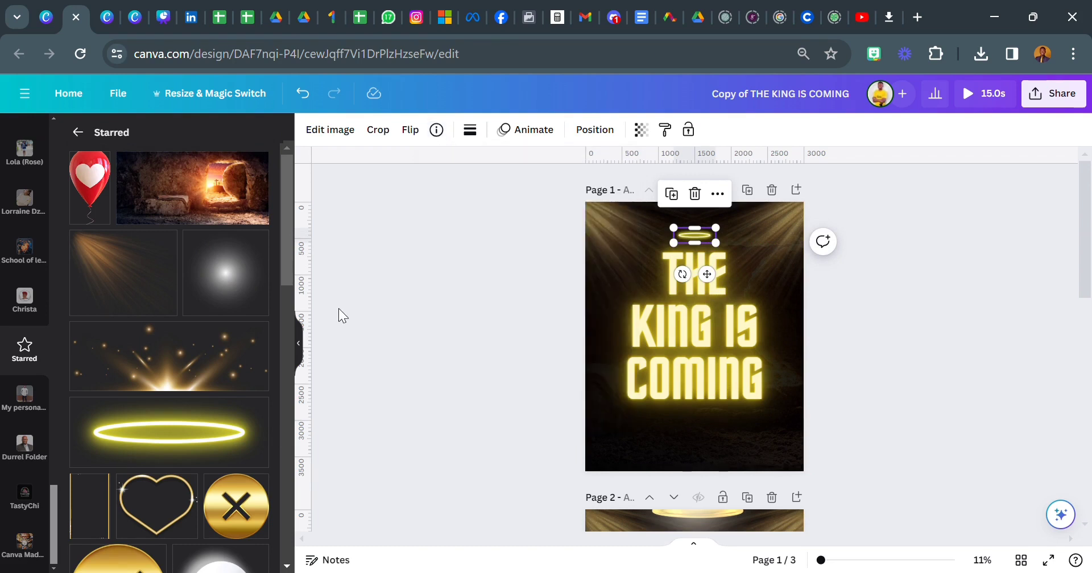
# Step: Set the brightness of the halo ring above the title to 15
pyautogui.click(479, 293)
pyautogui.click(685, 237)
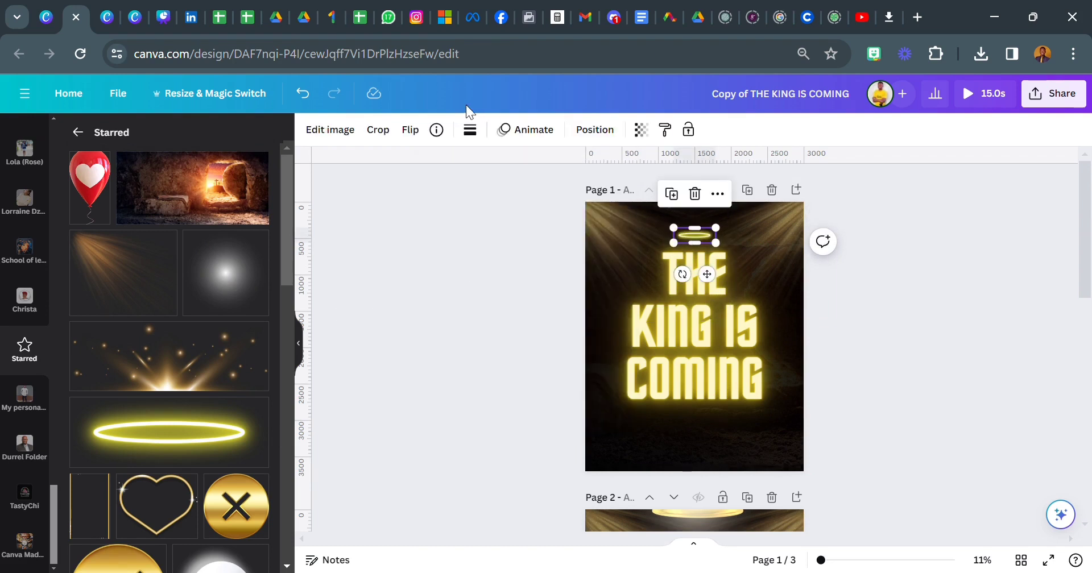
pyautogui.click(339, 142)
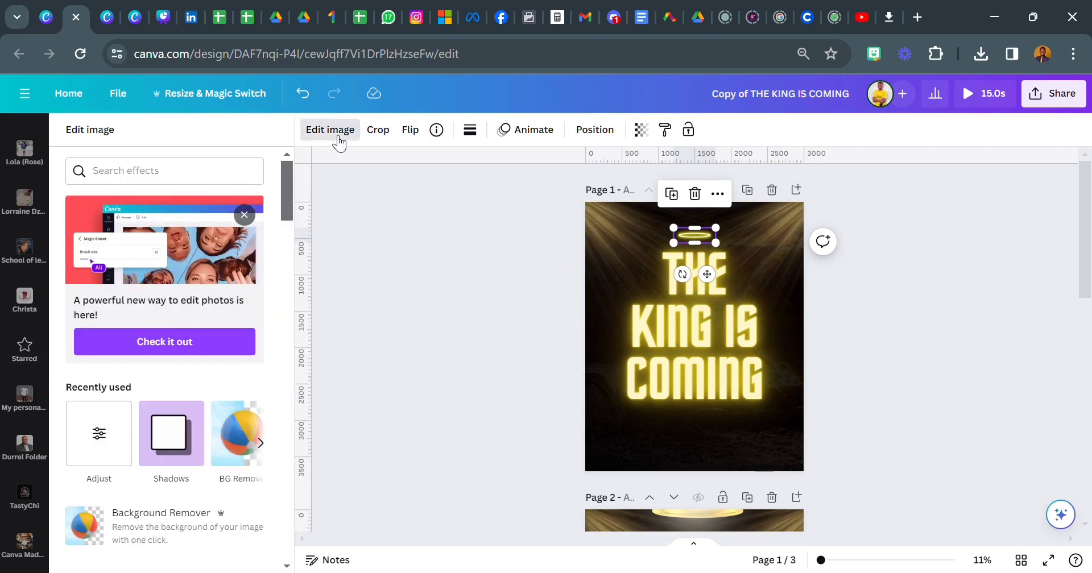
pyautogui.scroll(-7, 199, 341)
pyautogui.scroll(2, 171, 296)
pyautogui.click(171, 281)
pyautogui.moveTo(177, 290); pyautogui.dragTo(186, 295)
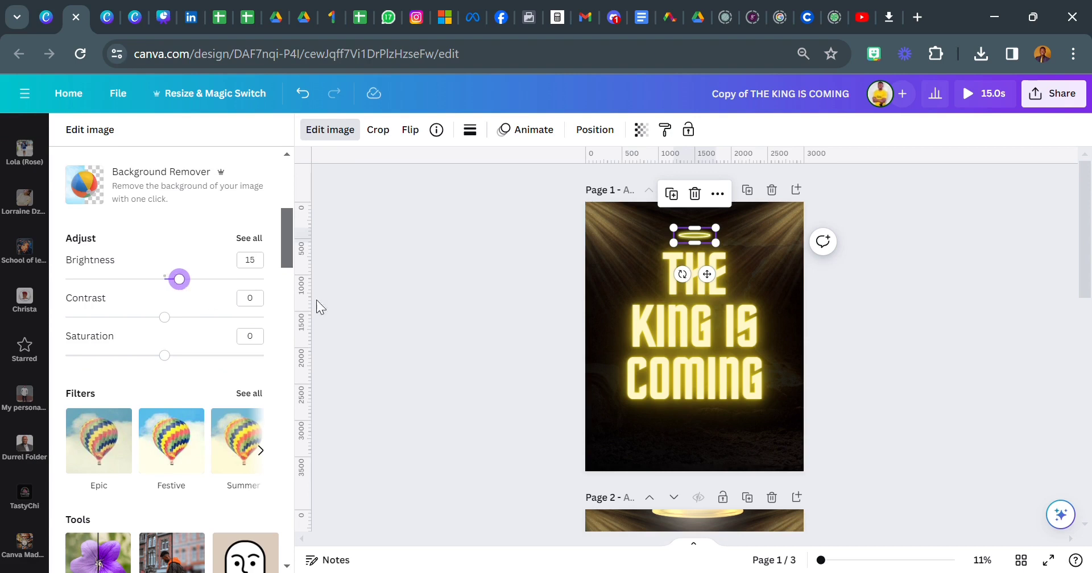
pyautogui.click(510, 303)
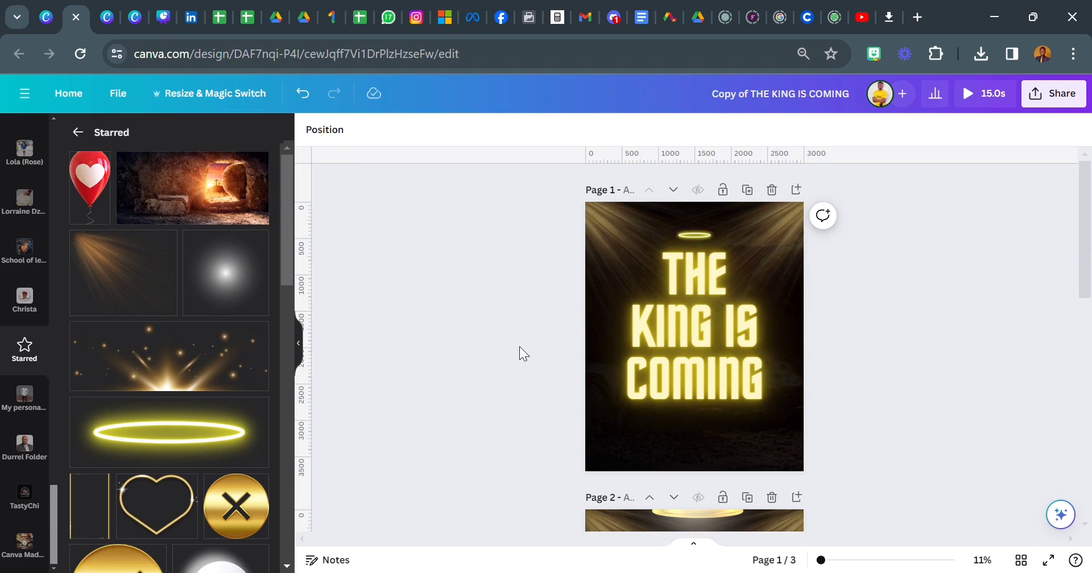
# Step: Search the photo library for "king crown" and look through the results for a suitable gold crown
pyautogui.scroll(10, 24, 264)
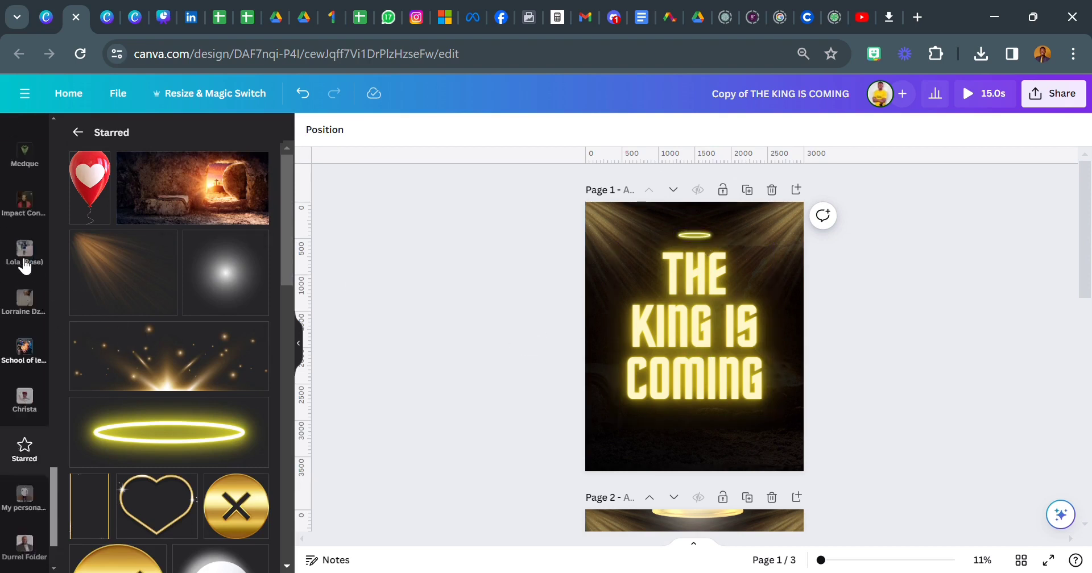
pyautogui.scroll(5, 24, 264)
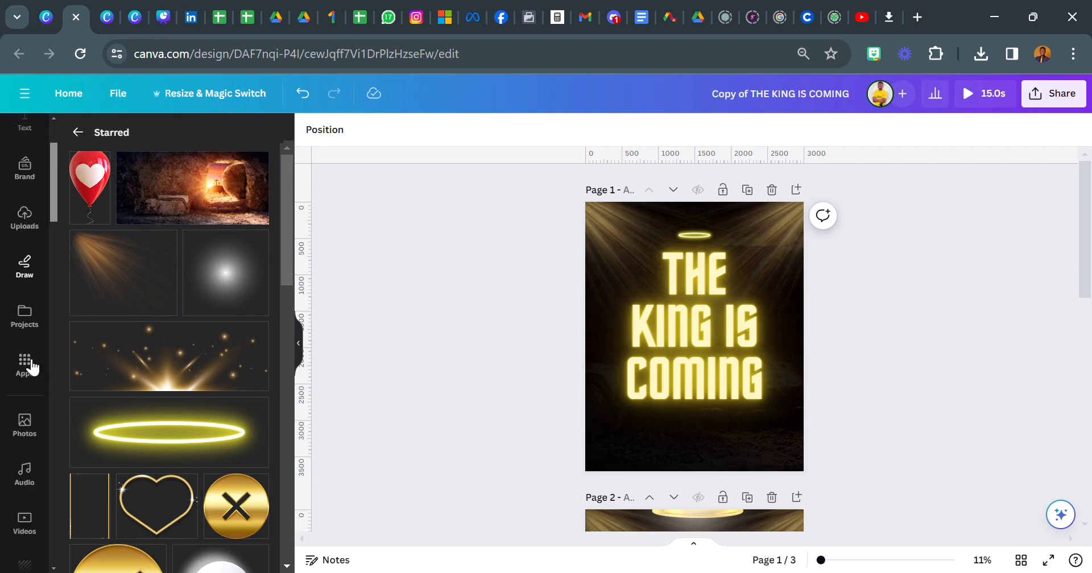
pyautogui.click(35, 371)
pyautogui.click(134, 147)
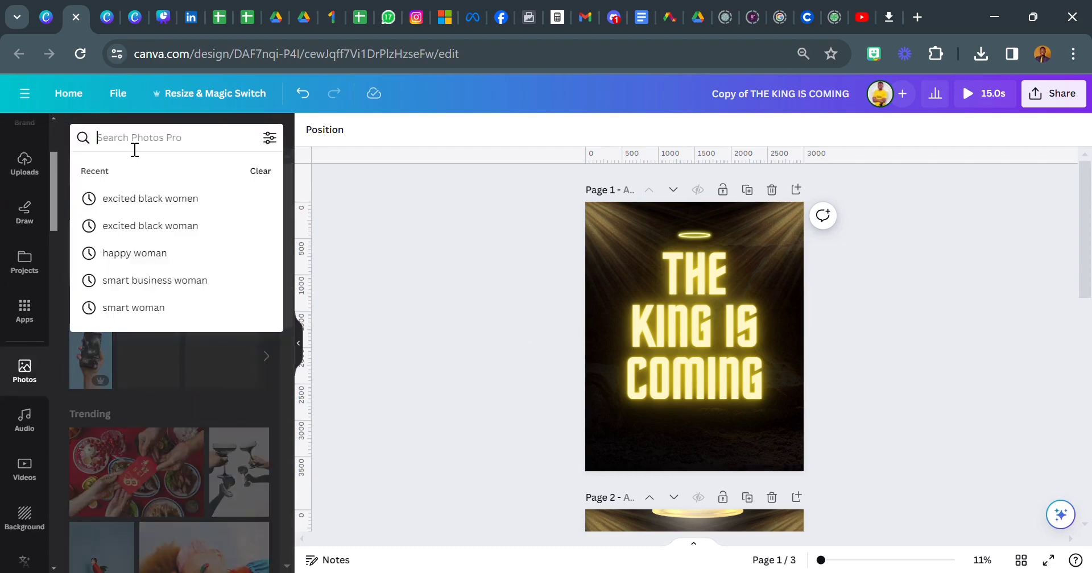
pyautogui.write('c')
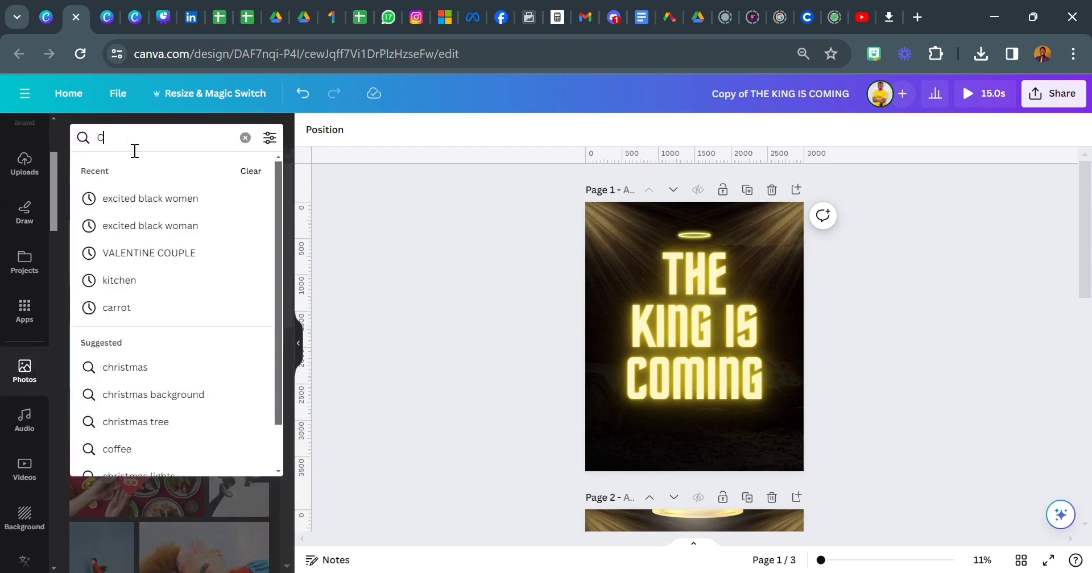
pyautogui.write('R')
pyautogui.press('BackSpace')
pyautogui.press('BackSpace')
pyautogui.write('kin')
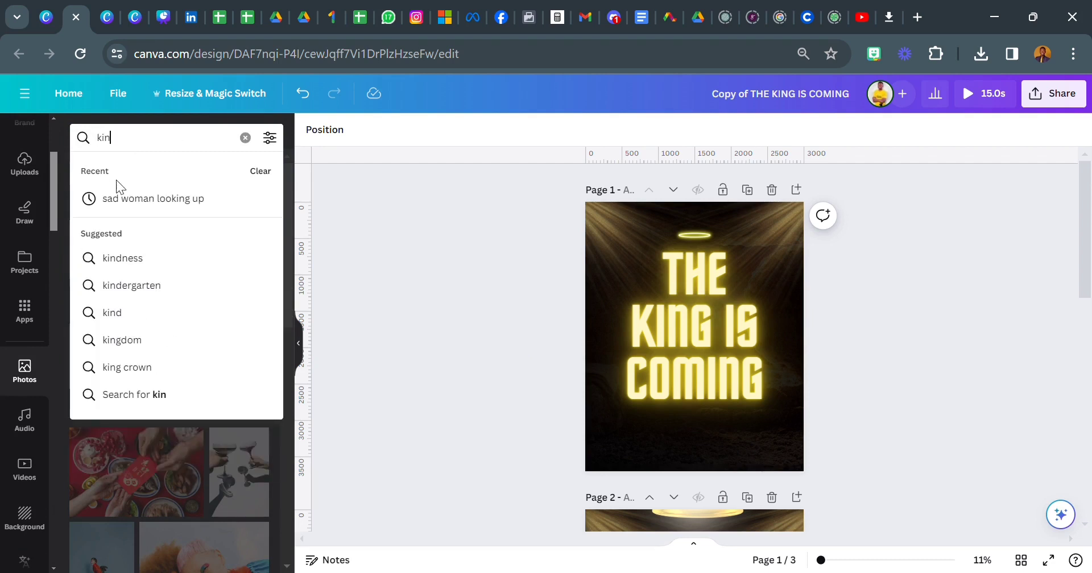
pyautogui.click(138, 367)
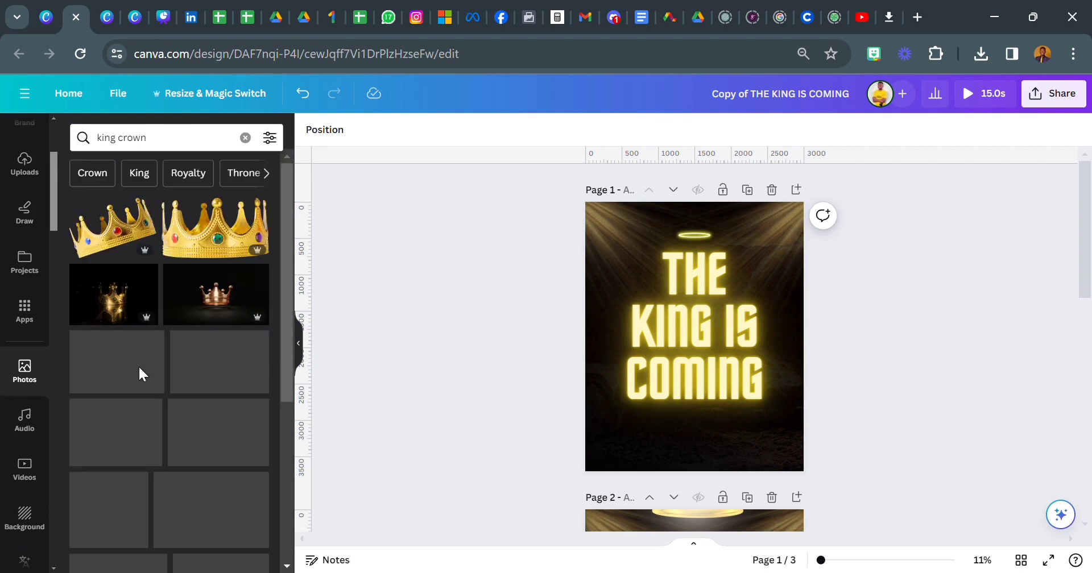
pyautogui.scroll(-5, 201, 396)
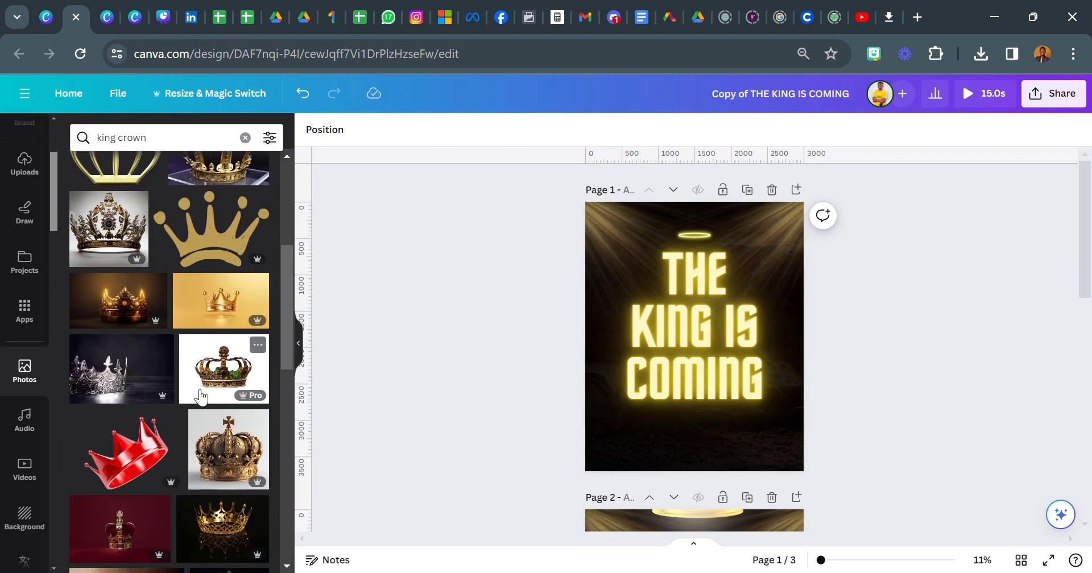
pyautogui.scroll(-10, 200, 397)
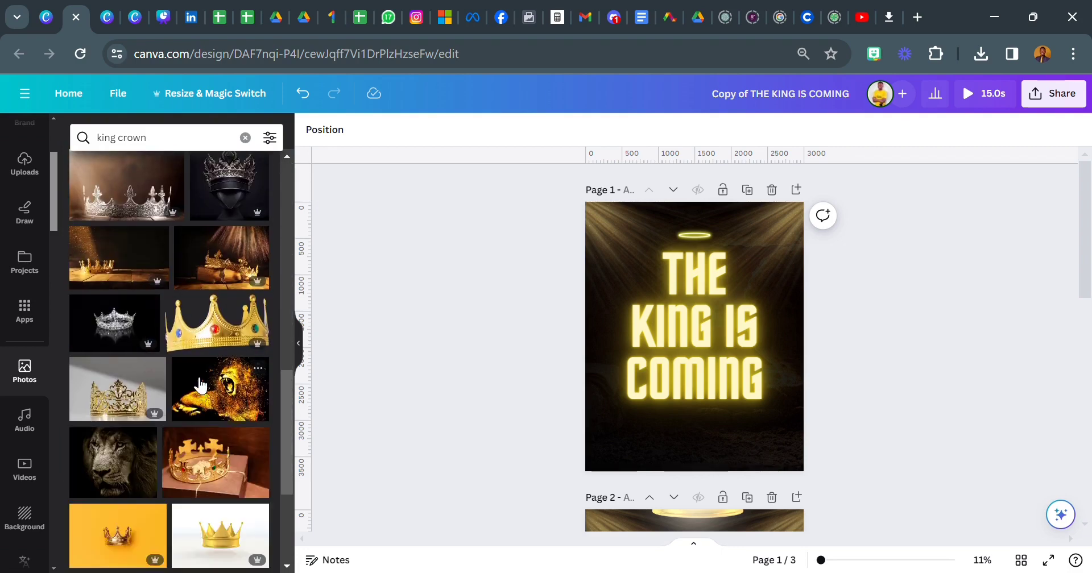
pyautogui.scroll(15, 196, 378)
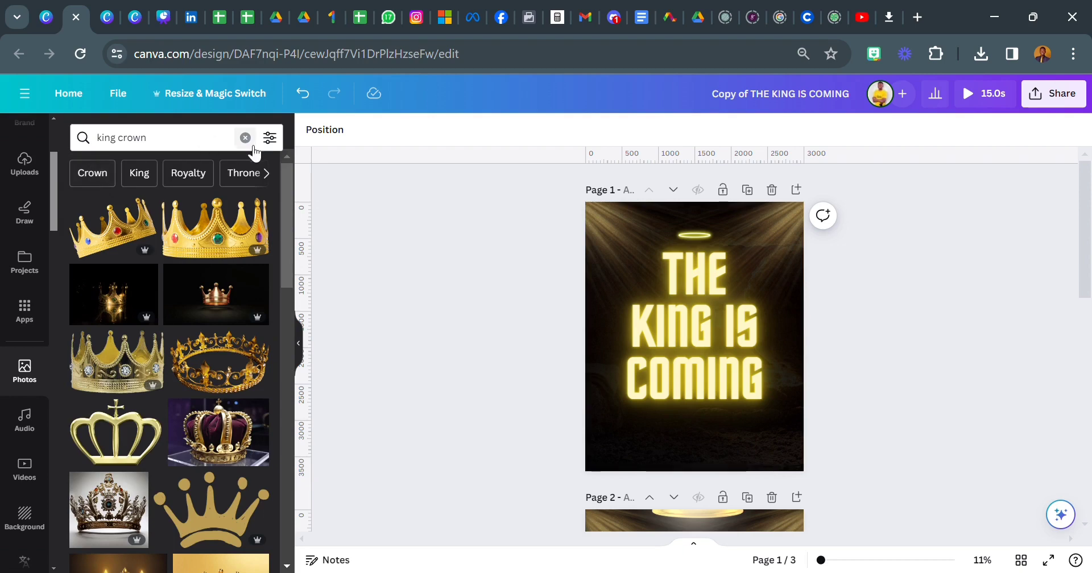
# Step: Add the gold crown photo with the white background from the recently used photos to page 1
pyautogui.click(244, 138)
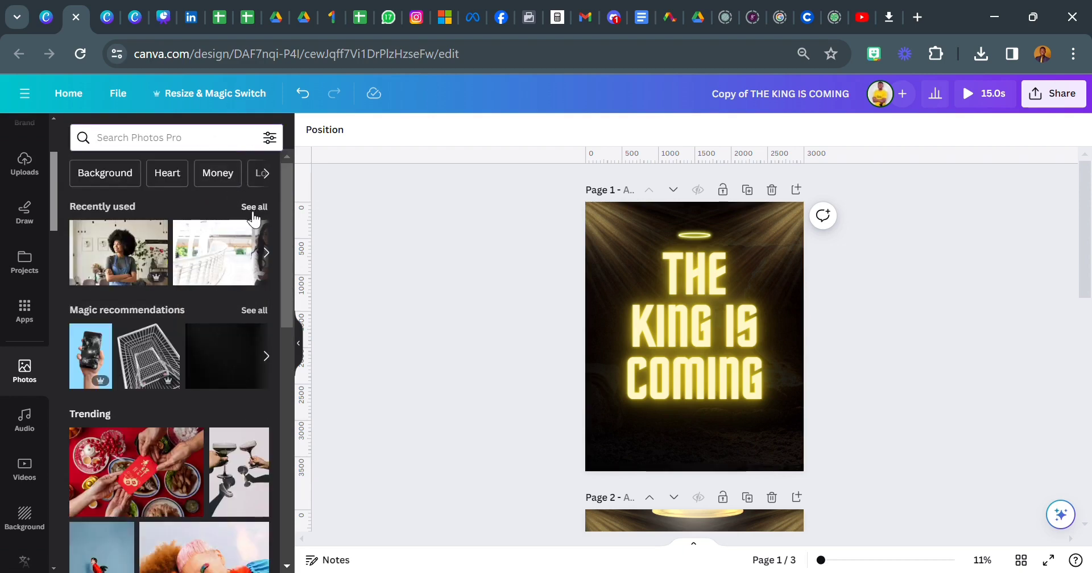
pyautogui.click(253, 207)
pyautogui.scroll(-5, 206, 290)
pyautogui.scroll(-10, 205, 290)
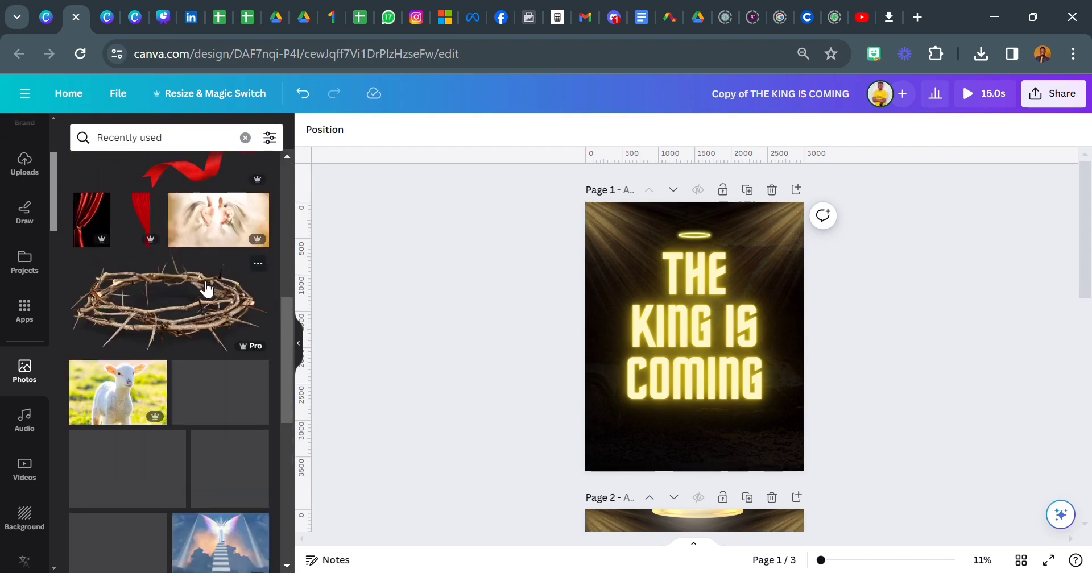
pyautogui.scroll(-4, 208, 289)
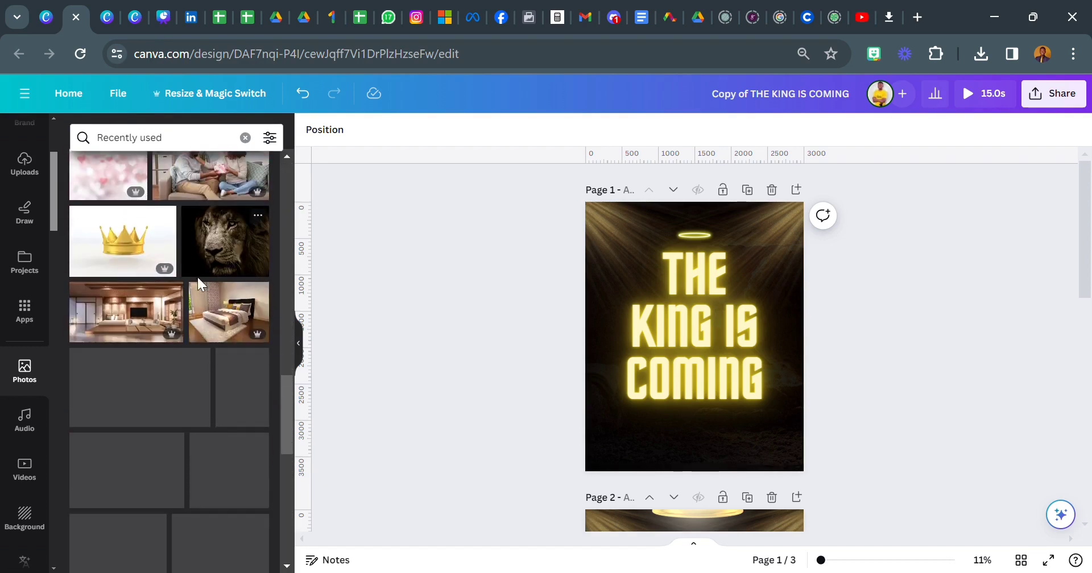
pyautogui.click(122, 244)
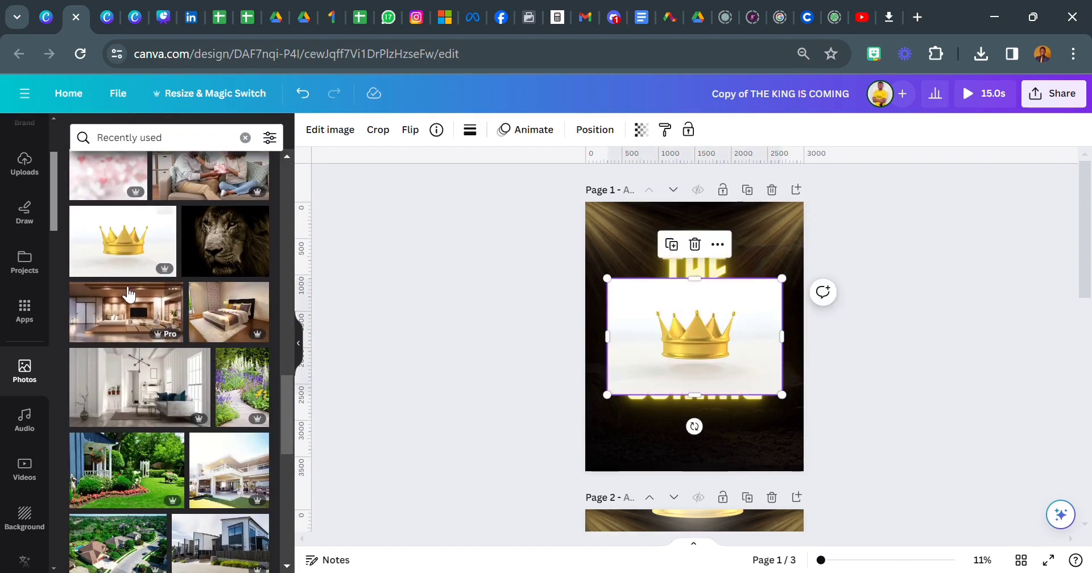
# Step: Remove the white background from the crown photo with Background Remover and apply the result
pyautogui.click(337, 138)
pyautogui.scroll(-5, 170, 318)
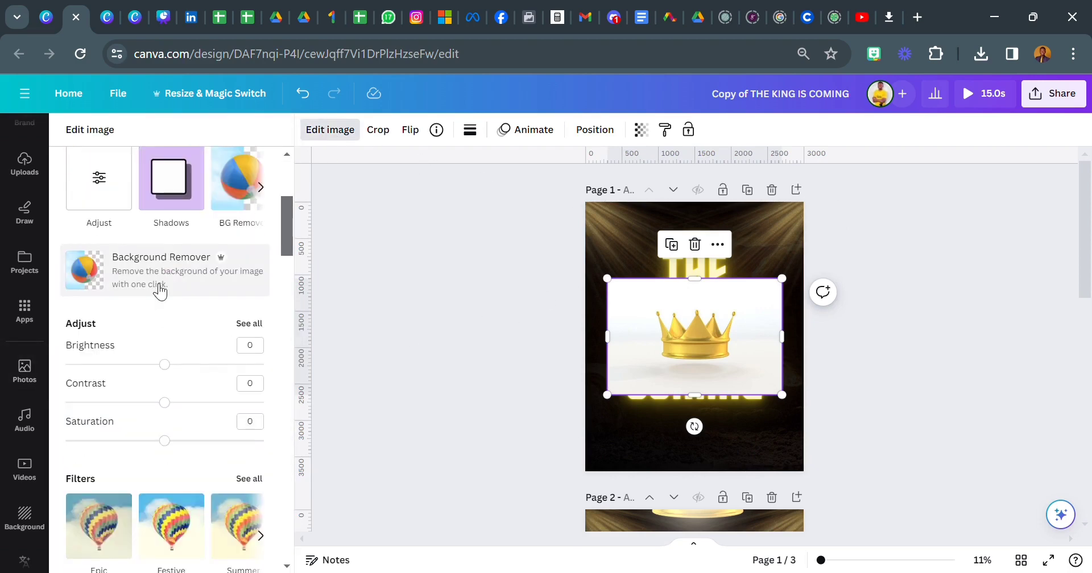
pyautogui.click(160, 292)
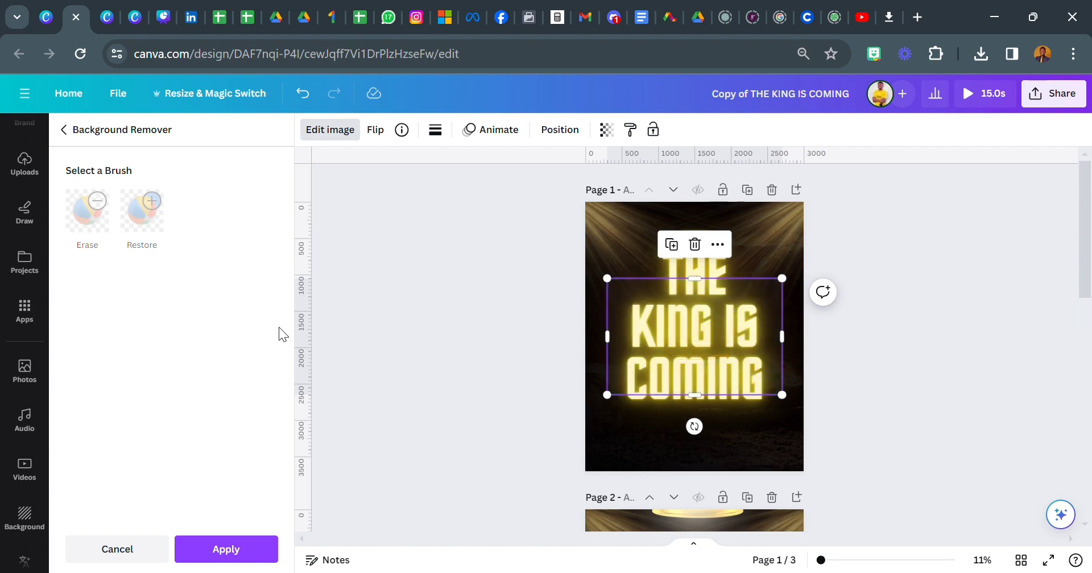
pyautogui.click(258, 550)
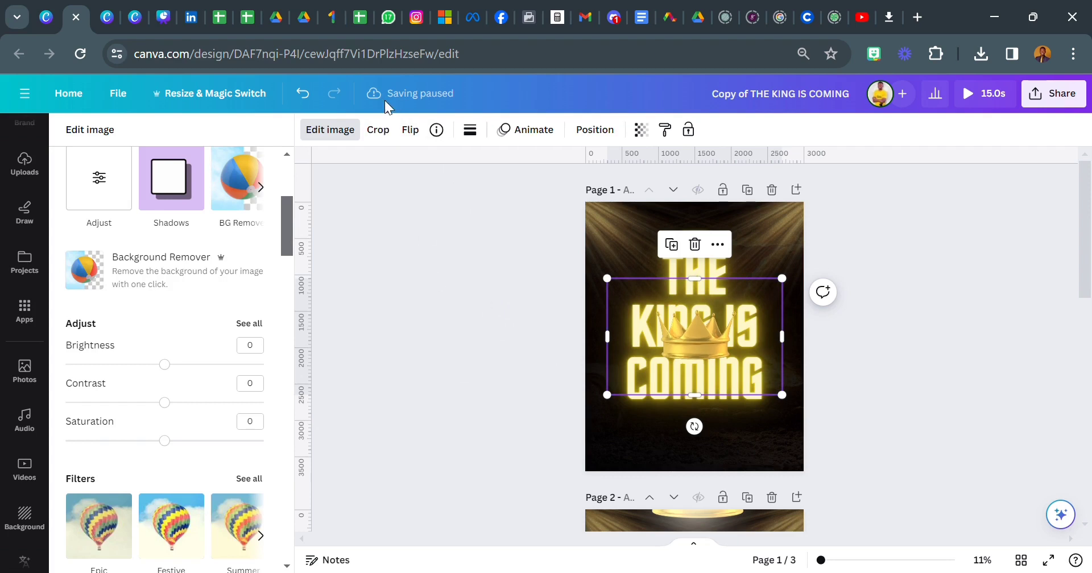
# Step: Enlarge the crown and center it near the bottom of the page, overlapping the lower part of the word COMING
pyautogui.moveTo(733, 376); pyautogui.dragTo(731, 435)
pyautogui.moveTo(607, 347); pyautogui.dragTo(585, 335)
pyautogui.moveTo(784, 334); pyautogui.dragTo(815, 334)
pyautogui.moveTo(735, 411); pyautogui.dragTo(736, 439)
pyautogui.click(493, 394)
pyautogui.click(693, 441)
pyautogui.moveTo(586, 408); pyautogui.dragTo(606, 408)
pyautogui.moveTo(804, 408); pyautogui.dragTo(794, 407)
pyautogui.moveTo(608, 407); pyautogui.dragTo(624, 409)
pyautogui.moveTo(694, 337); pyautogui.dragTo(694, 343)
pyautogui.moveTo(694, 481); pyautogui.dragTo(698, 458)
pyautogui.moveTo(762, 459); pyautogui.dragTo(748, 443)
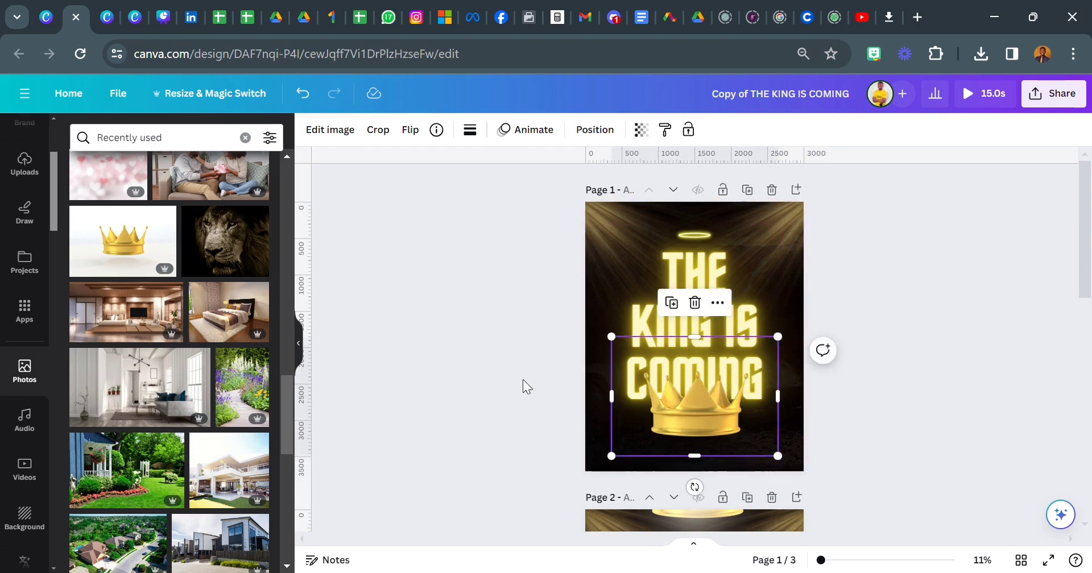
# Step: Set the brightness of the crown image to 30
pyautogui.click(340, 132)
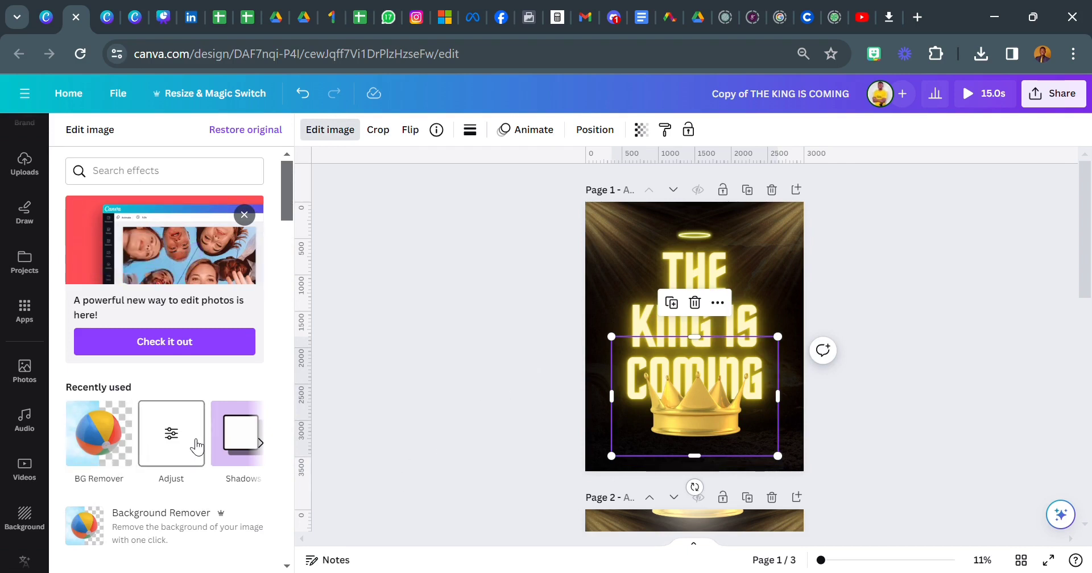
pyautogui.scroll(-3, 196, 450)
pyautogui.moveTo(174, 453); pyautogui.dragTo(201, 460)
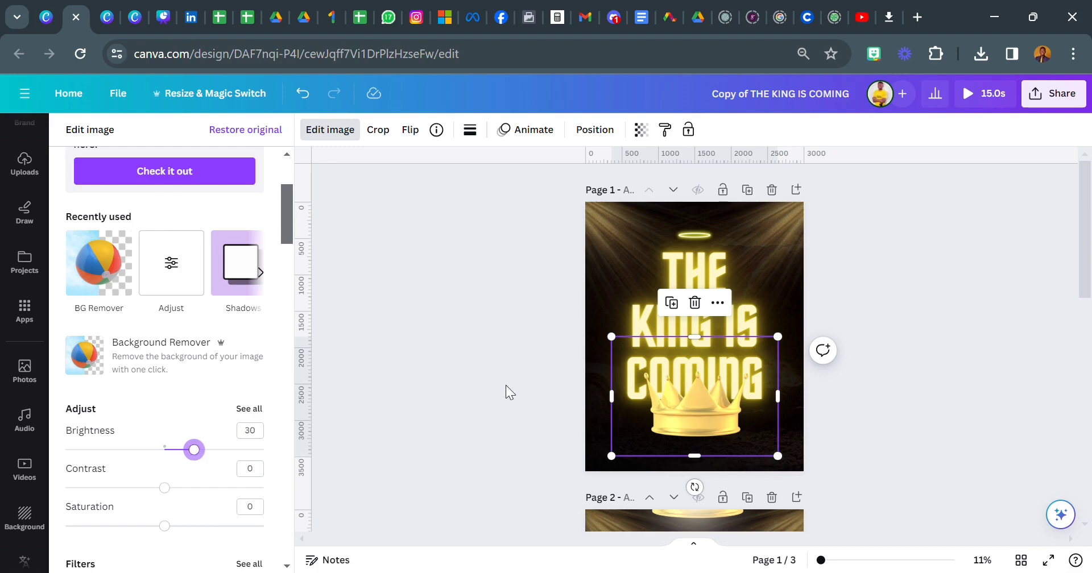
pyautogui.click(506, 384)
# Step: Shrink the crown slightly and keep it centered at the lower edge of the title
pyautogui.click(700, 437)
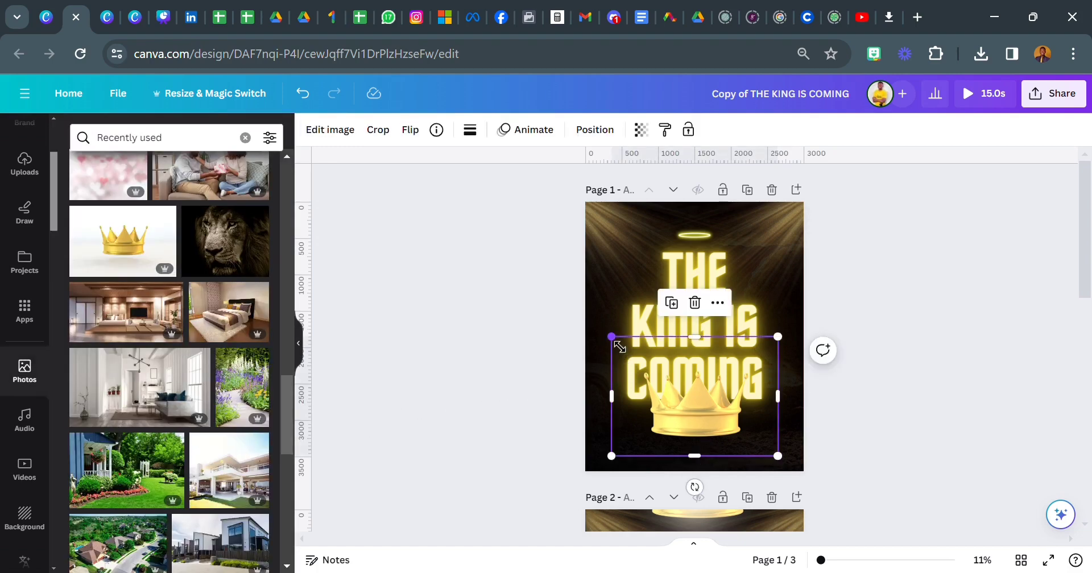
pyautogui.moveTo(613, 337); pyautogui.dragTo(622, 353)
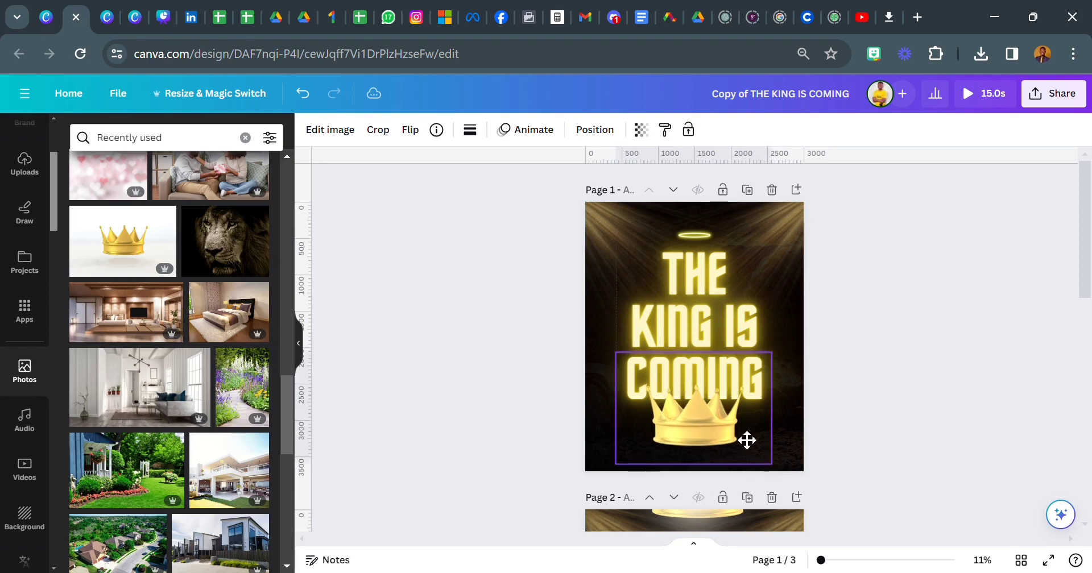
pyautogui.moveTo(743, 437)
pyautogui.mouseDown()
pyautogui.moveTo(757, 443)
pyautogui.moveTo(749, 438)
pyautogui.mouseUp()
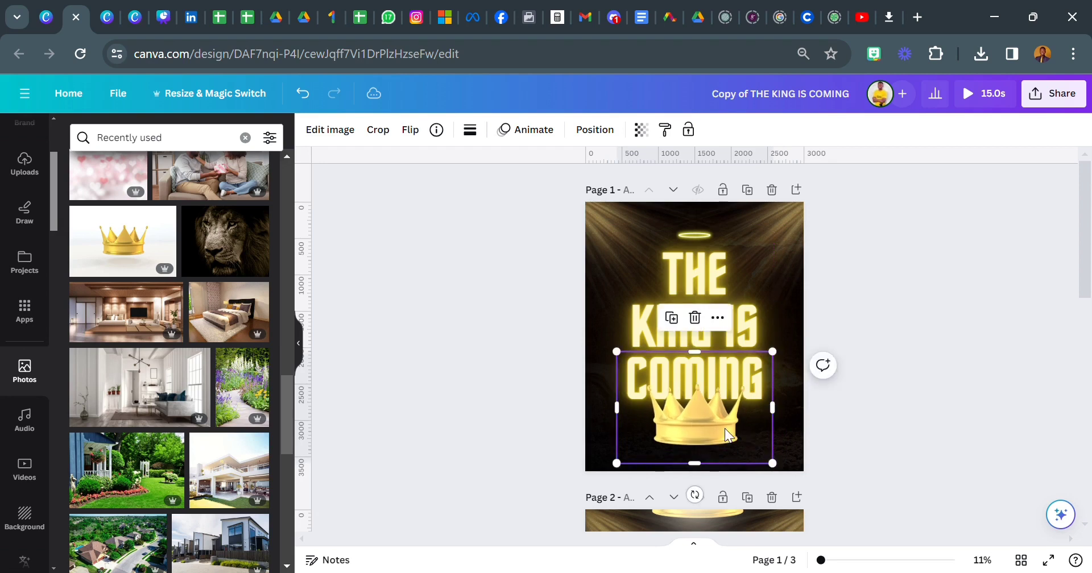
pyautogui.click(534, 405)
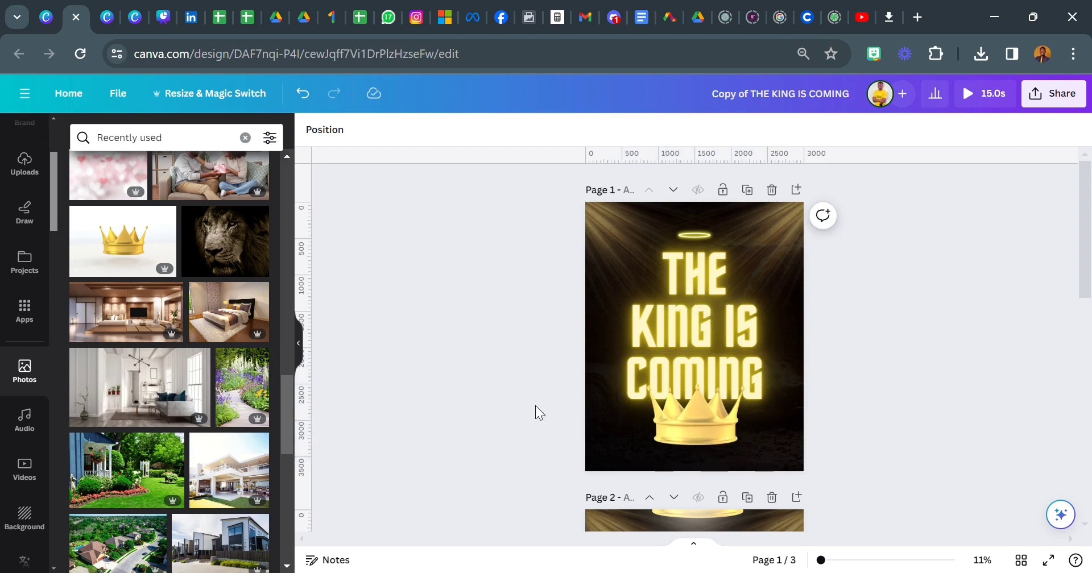
# Step: Select the halo, title and crown together and move them slightly up the page
pyautogui.moveTo(632, 202); pyautogui.dragTo(800, 214)
pyautogui.click(592, 130)
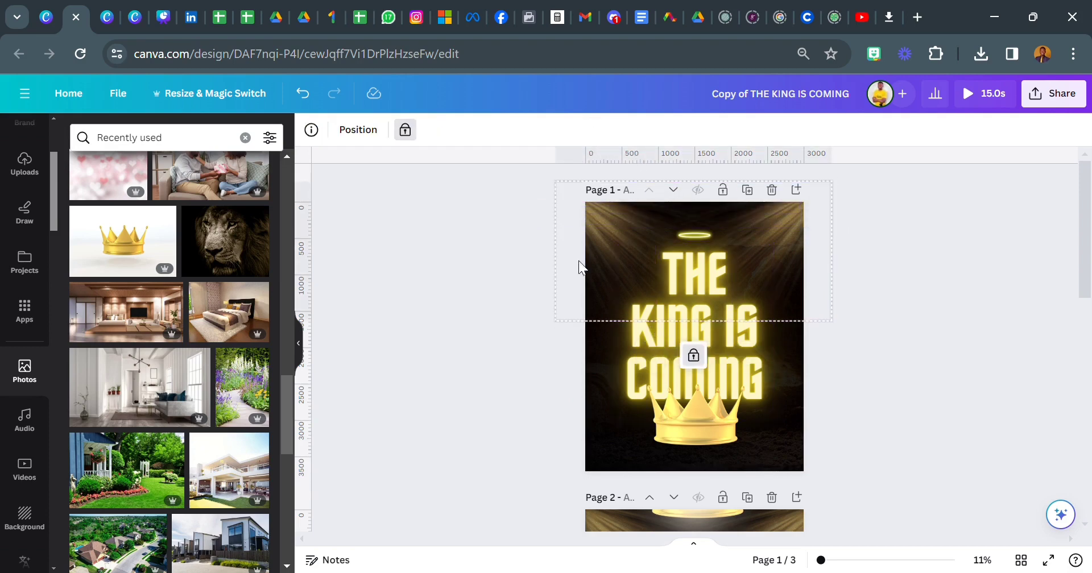
pyautogui.moveTo(595, 234); pyautogui.dragTo(797, 446)
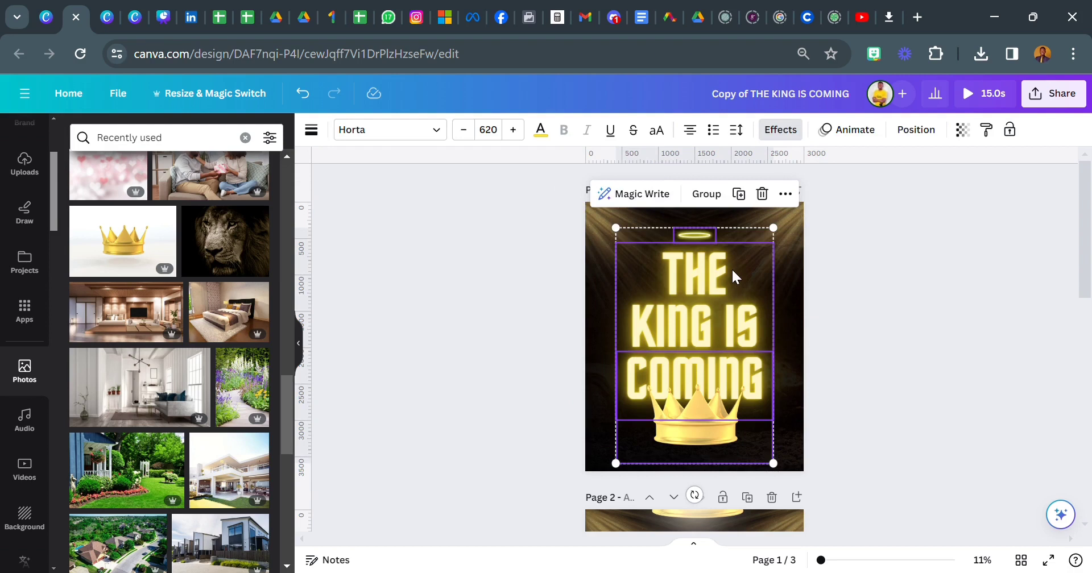
pyautogui.click(532, 354)
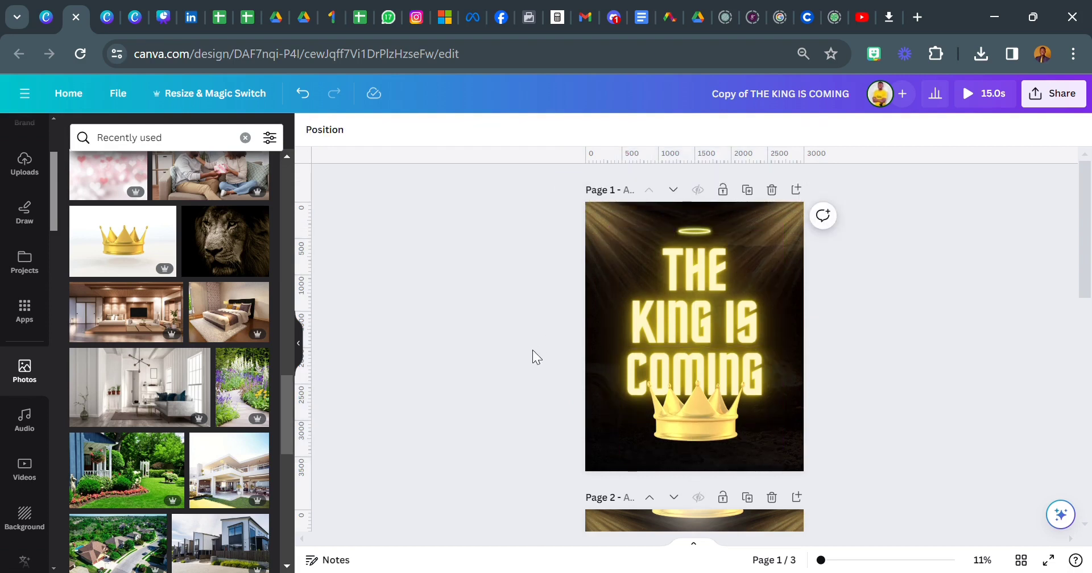
# Step: Add the white lens flare from the starred elements, position it centered over the crown, and check its element details
pyautogui.scroll(3, 23, 210)
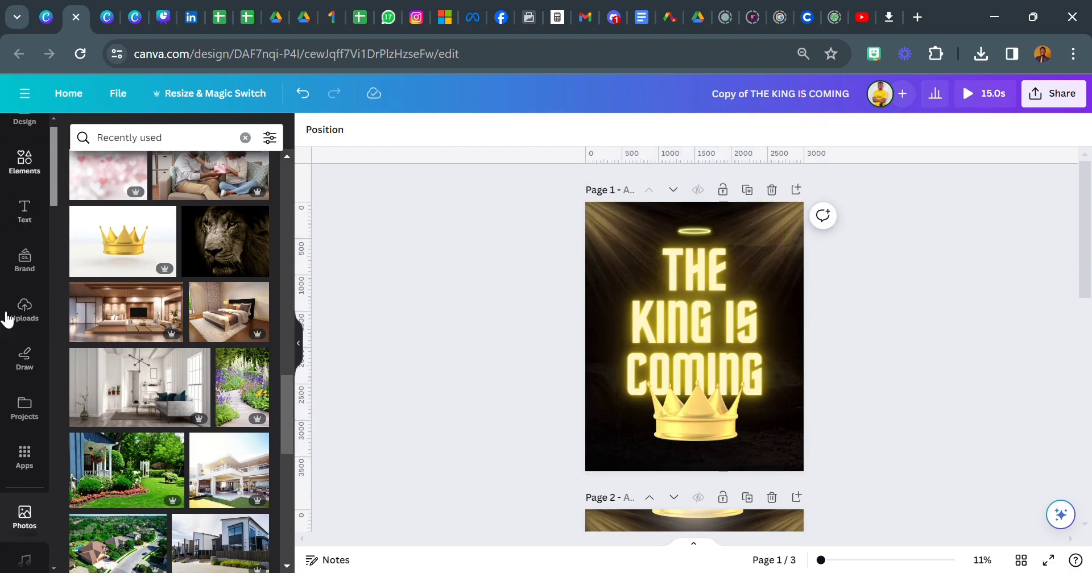
pyautogui.scroll(-5, 18, 241)
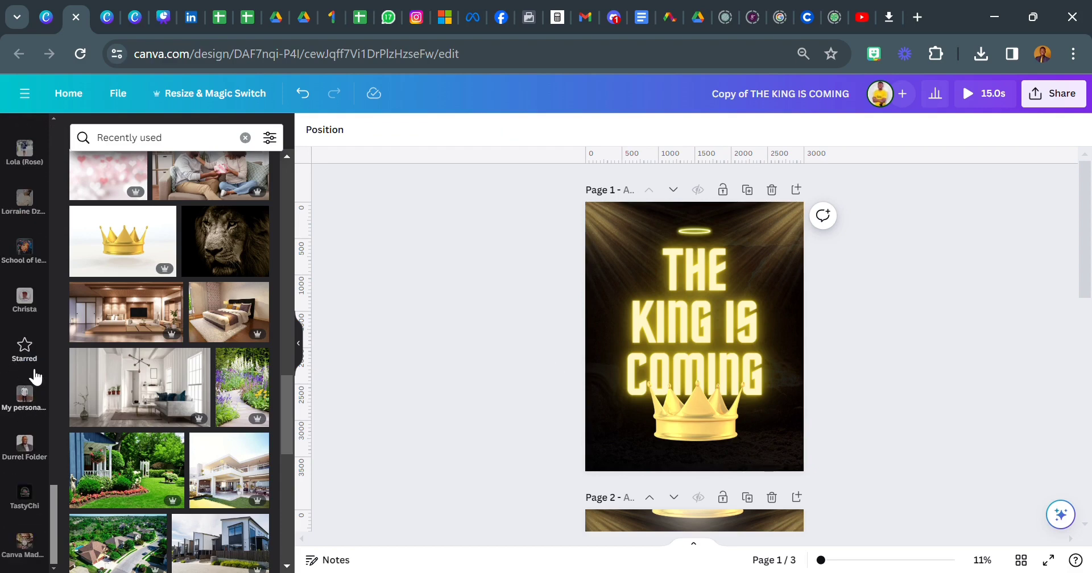
pyautogui.click(24, 348)
pyautogui.click(236, 284)
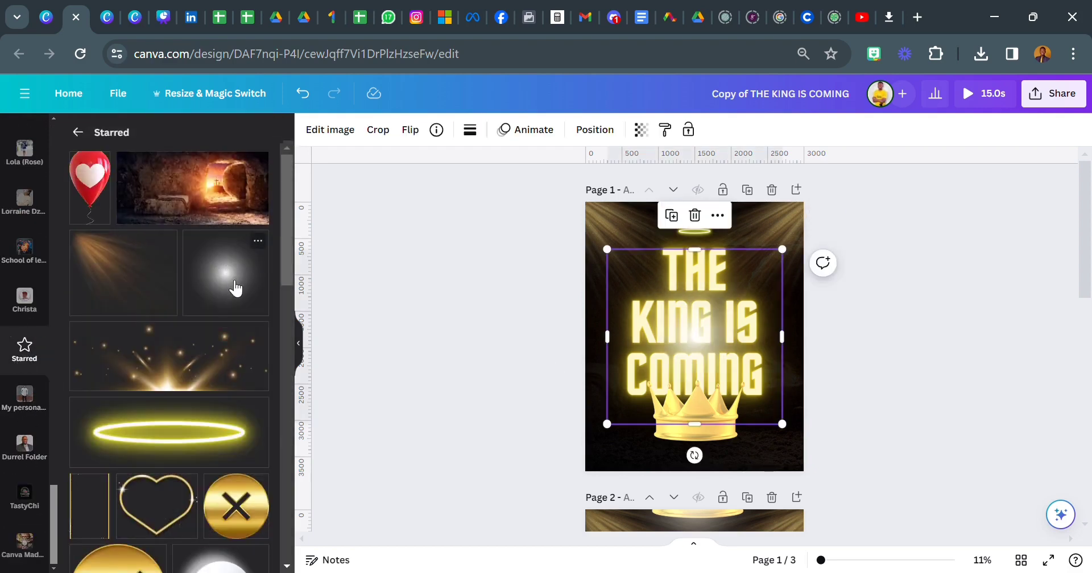
pyautogui.moveTo(721, 392); pyautogui.dragTo(756, 475)
pyautogui.click(436, 130)
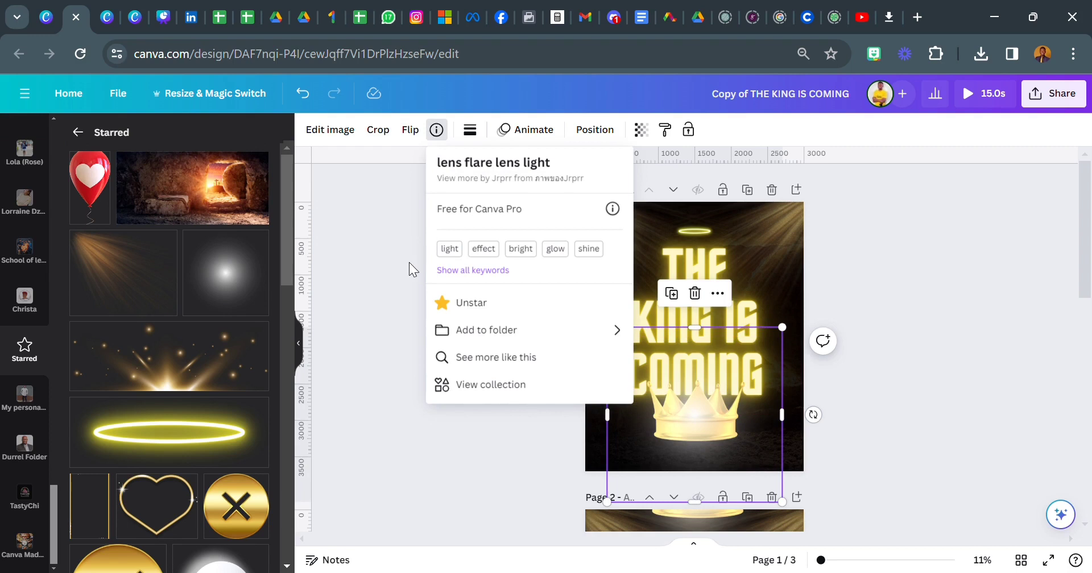
pyautogui.click(747, 440)
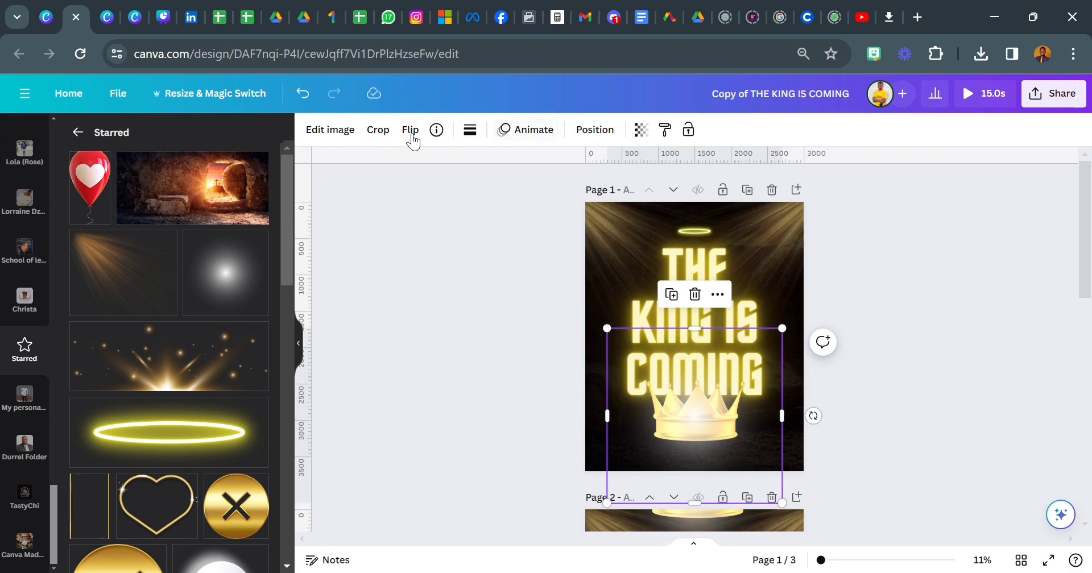
# Step: Apply the Dare filter to the lens flare over the crown
pyautogui.click(347, 138)
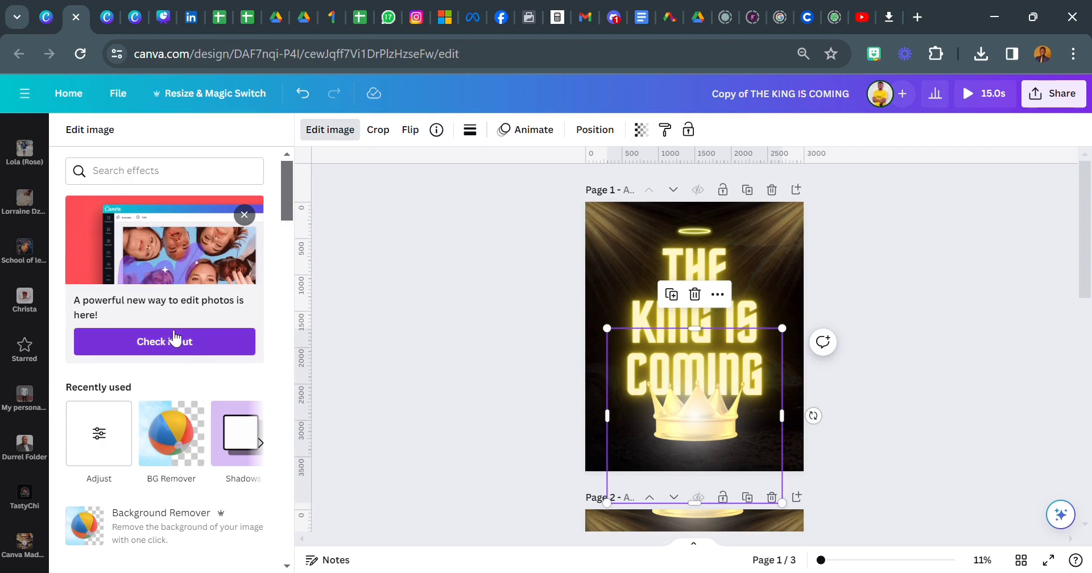
pyautogui.scroll(-4, 163, 375)
pyautogui.scroll(3, 173, 360)
pyautogui.scroll(-4, 173, 358)
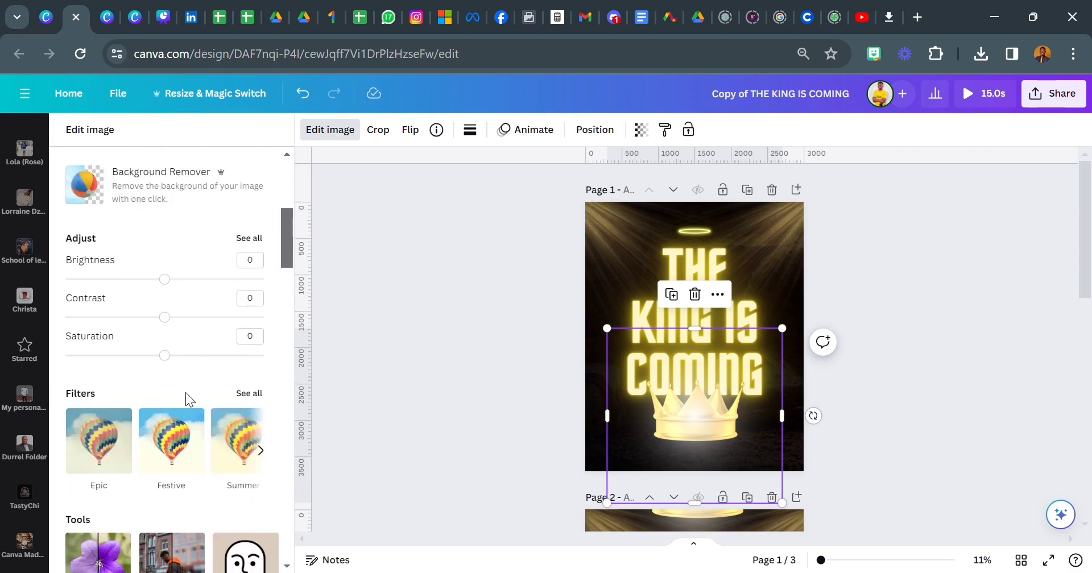
pyautogui.click(248, 394)
pyautogui.scroll(-5, 148, 421)
pyautogui.click(117, 429)
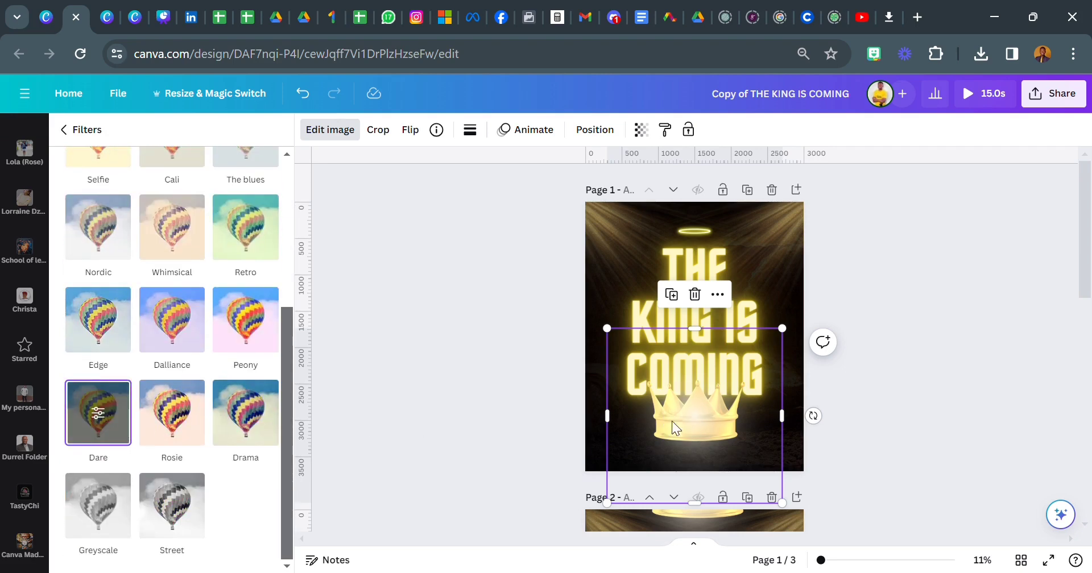
pyautogui.click(540, 411)
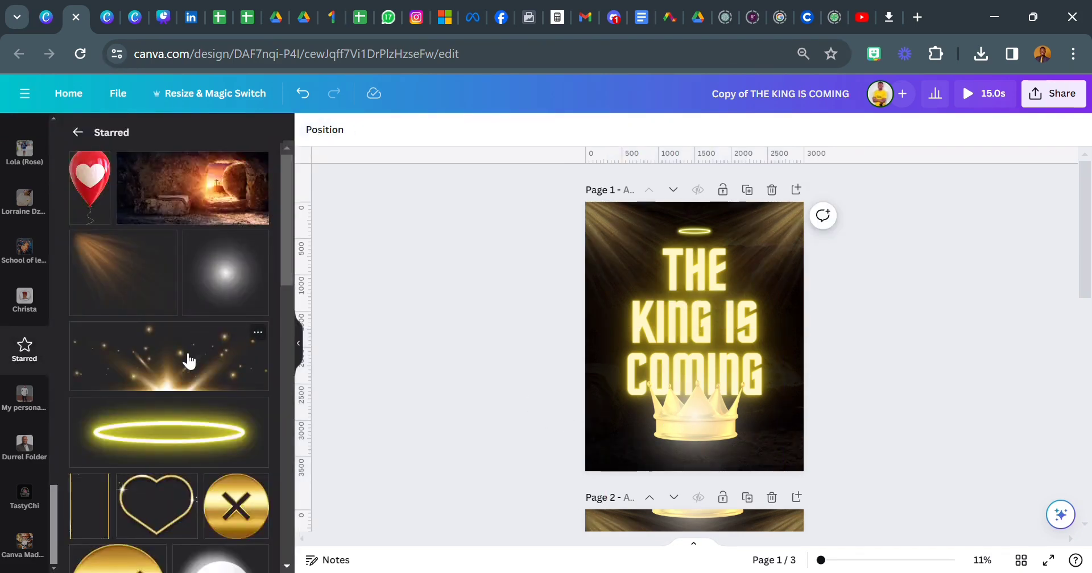
# Step: Add the sparkles and lens flare light from the starred elements, place it along the page's bottom edge, and view its element details
pyautogui.click(207, 376)
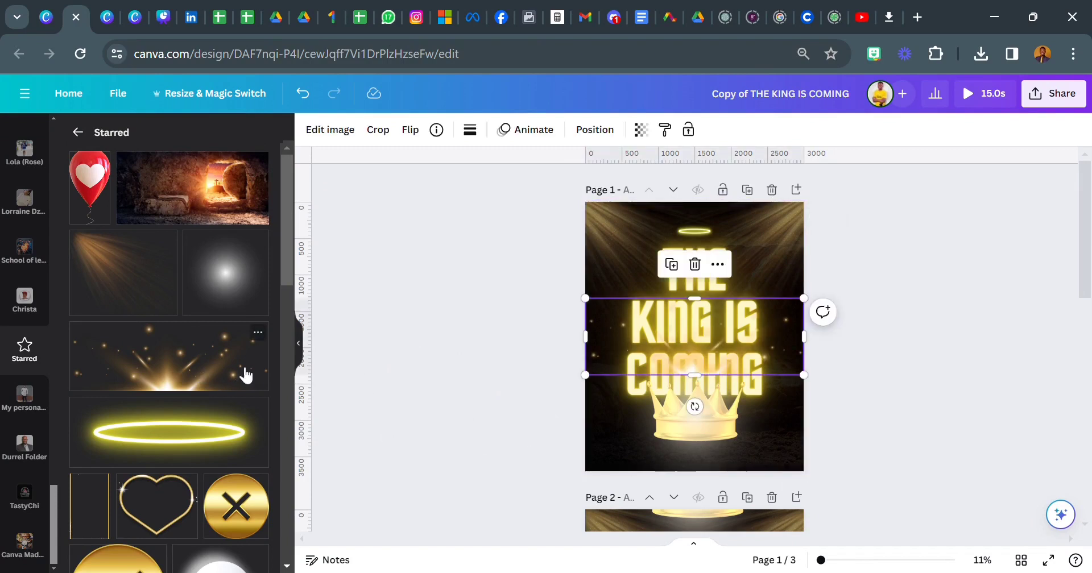
pyautogui.moveTo(763, 346); pyautogui.dragTo(790, 447)
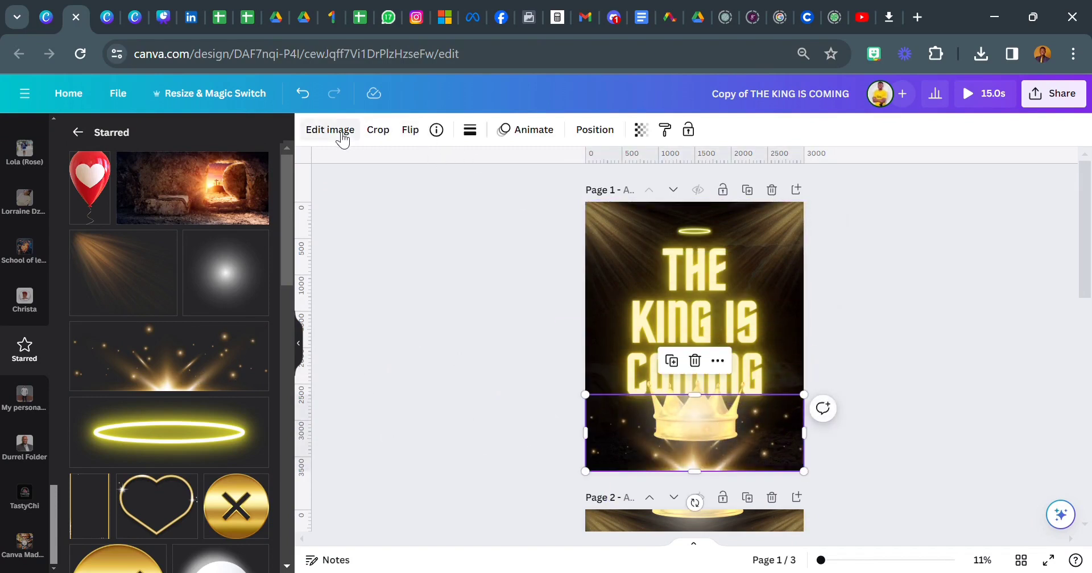
pyautogui.click(436, 129)
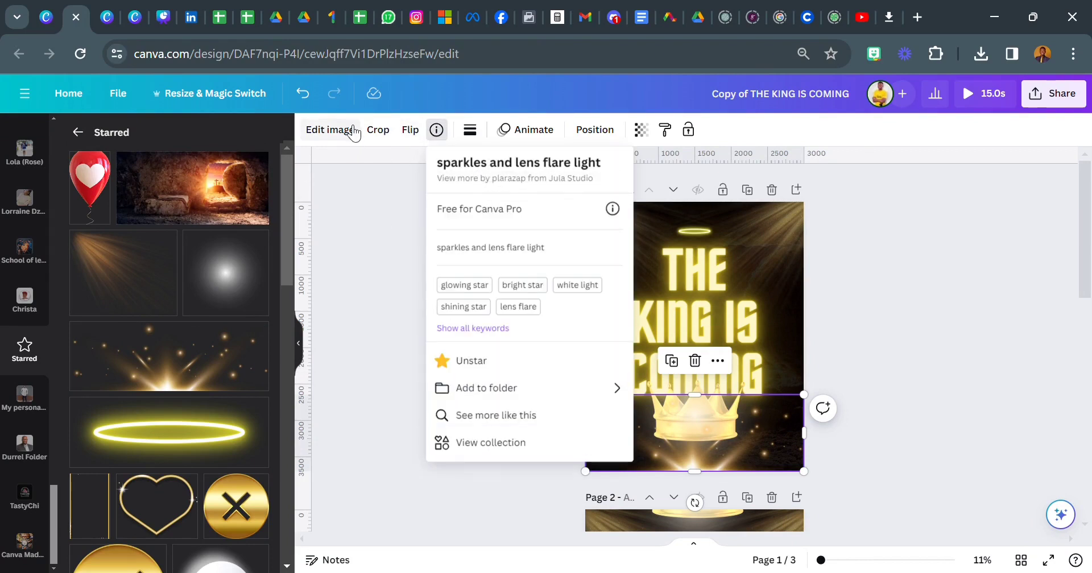
# Step: Apply the Afterglow filter to the sparkles and lens flare light, comparing it with the unfiltered version
pyautogui.click(330, 130)
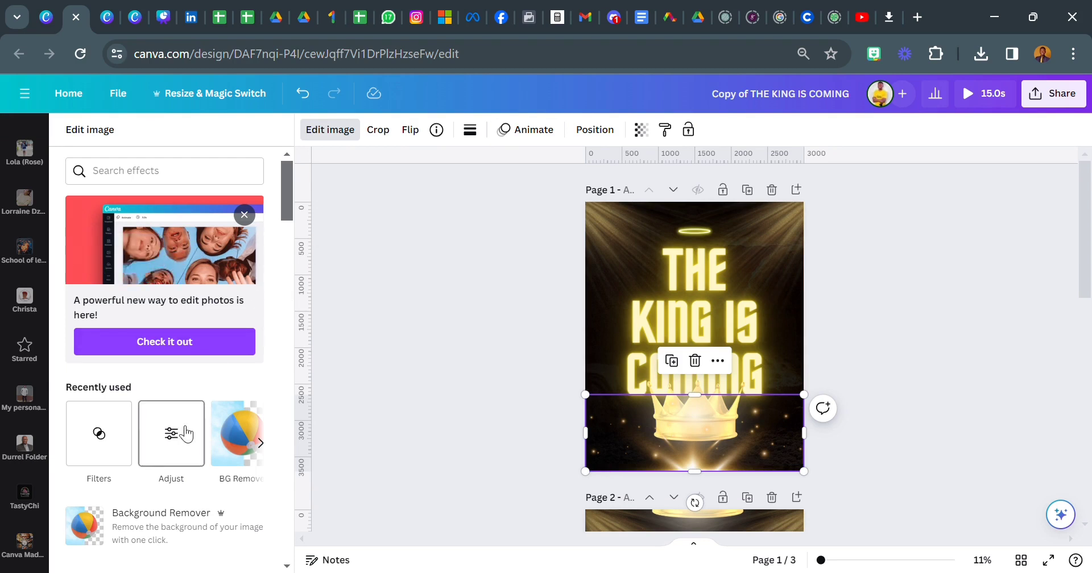
pyautogui.scroll(-3, 171, 397)
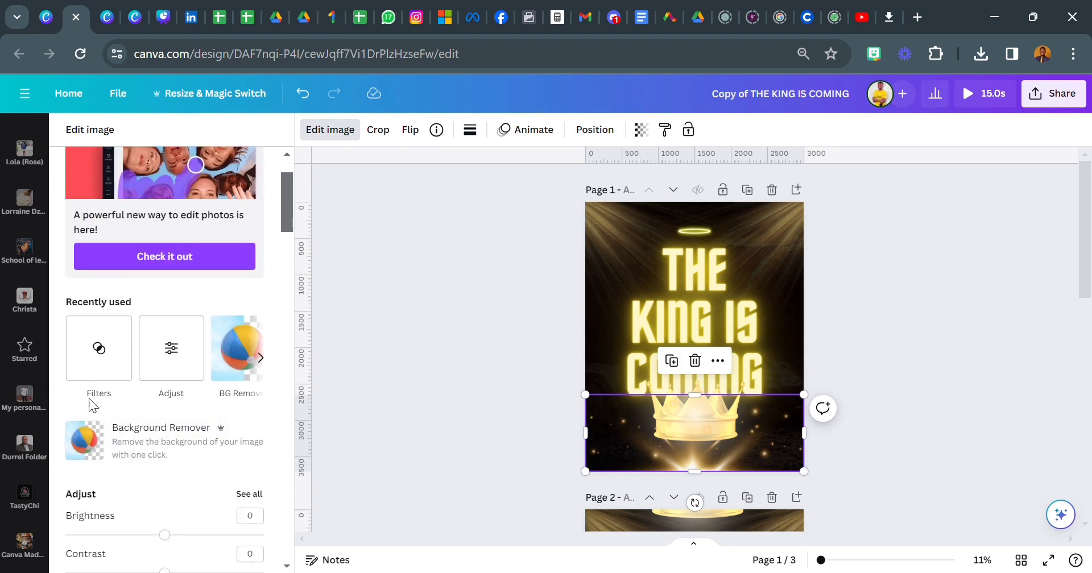
pyautogui.click(98, 349)
pyautogui.click(165, 290)
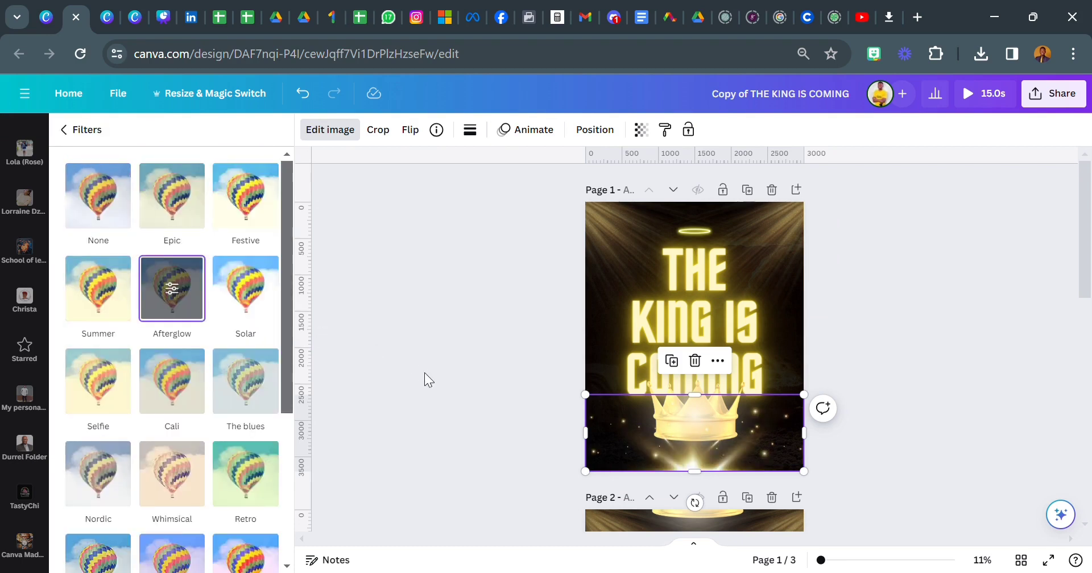
pyautogui.click(302, 93)
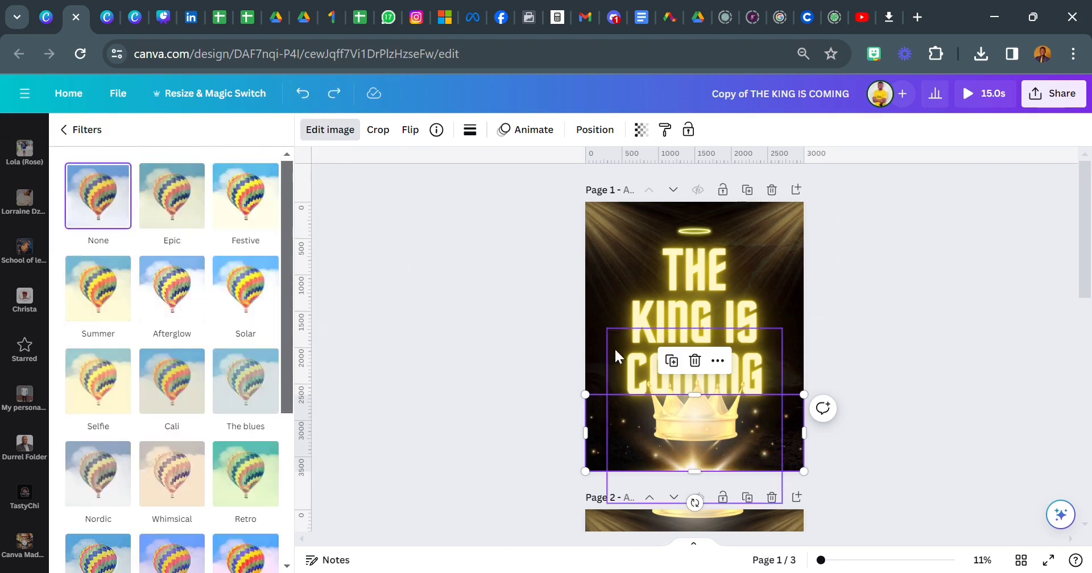
pyautogui.click(346, 103)
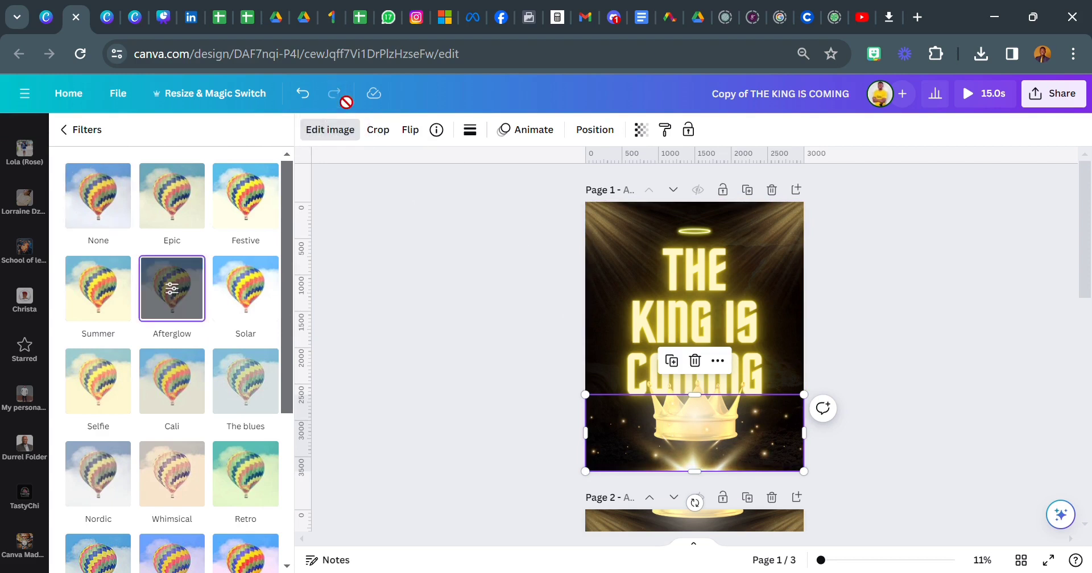
pyautogui.click(544, 393)
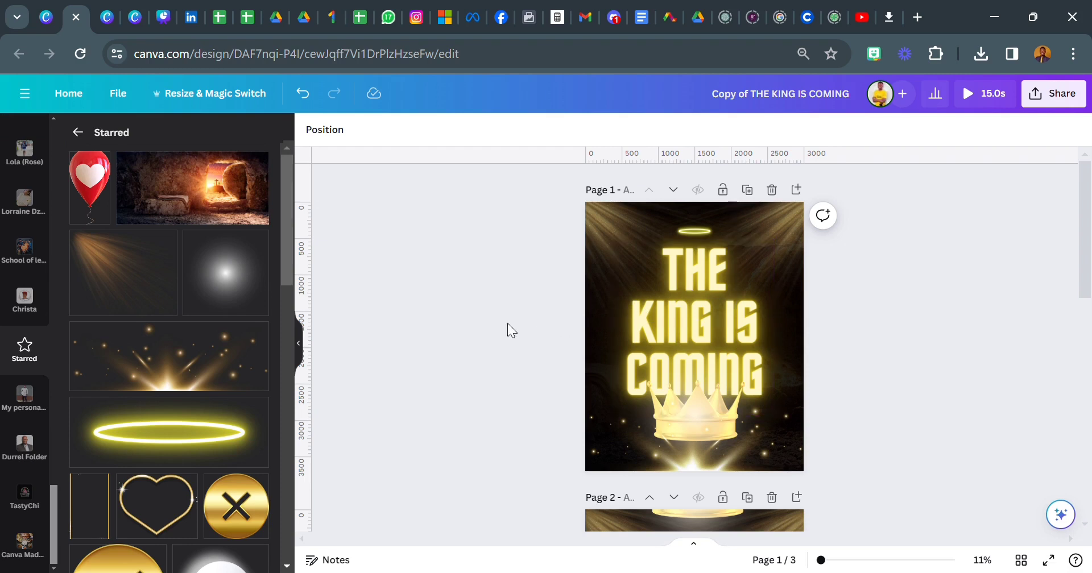
# Step: Insert a square shape and stretch it into a centered rectangle about 2400 × 3789 px, running from the halo past the page's bottom edge
pyautogui.scroll(10, 31, 213)
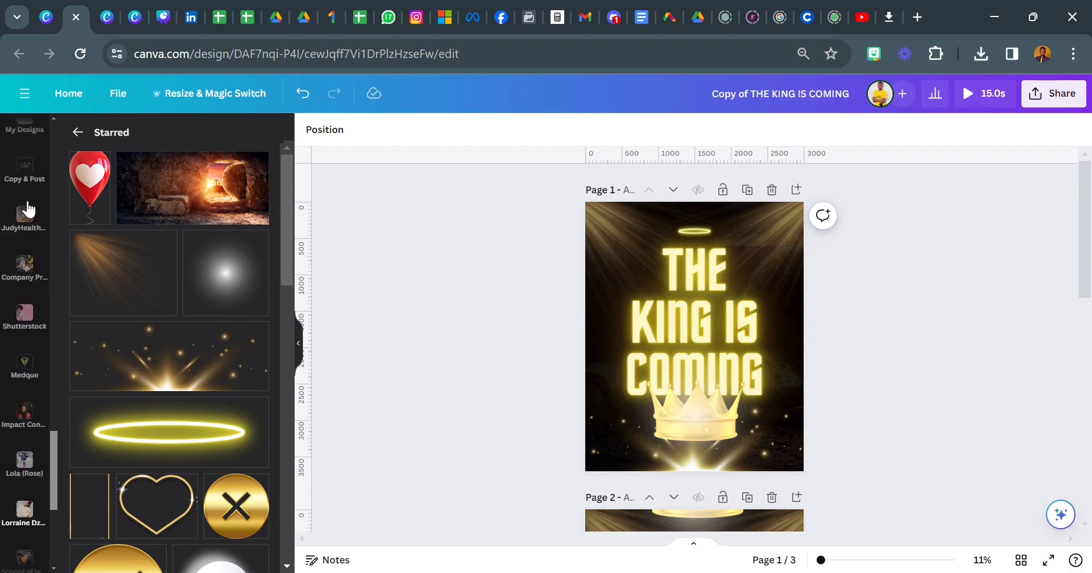
pyautogui.click(25, 183)
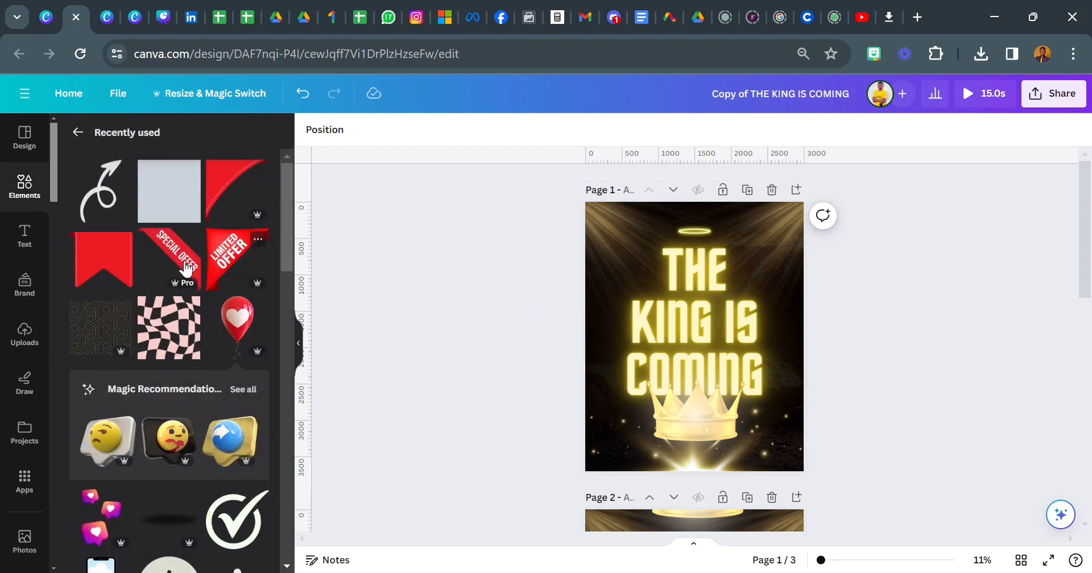
pyautogui.click(78, 132)
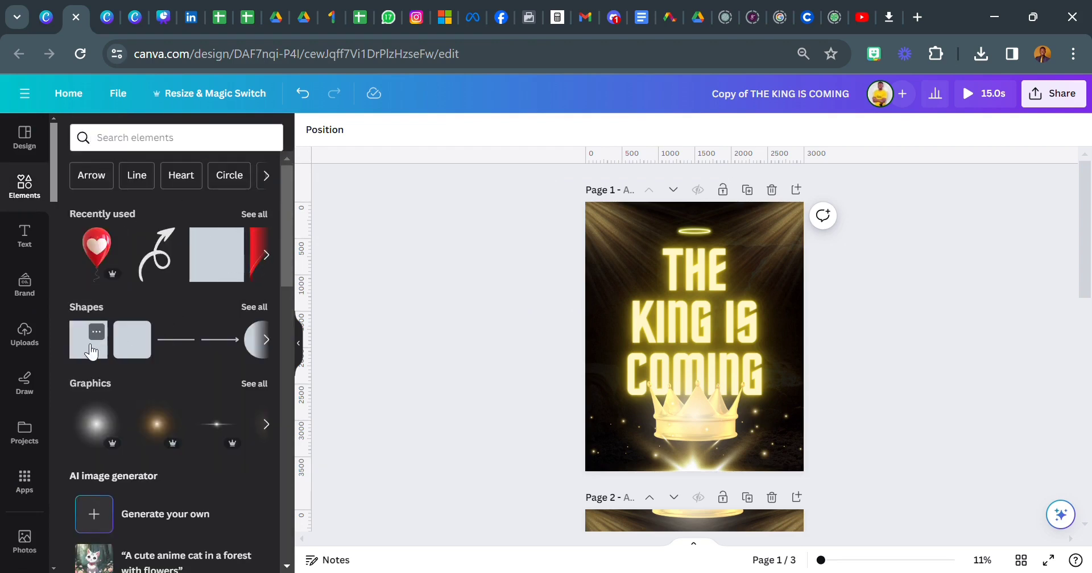
pyautogui.click(89, 339)
pyautogui.moveTo(700, 313); pyautogui.dragTo(719, 241)
pyautogui.moveTo(662, 300); pyautogui.dragTo(605, 300)
pyautogui.moveTo(727, 300); pyautogui.dragTo(789, 311)
pyautogui.moveTo(612, 305); pyautogui.dragTo(615, 305)
pyautogui.moveTo(691, 370); pyautogui.dragTo(689, 519)
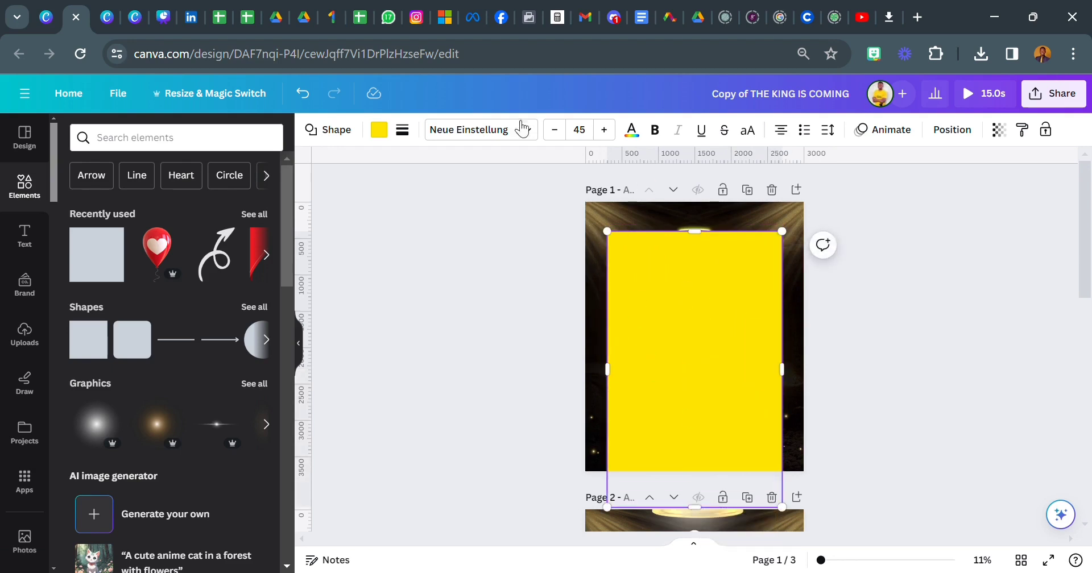
# Step: Give the rectangle a solid border with weight 7 and corner rounding 100
pyautogui.click(403, 131)
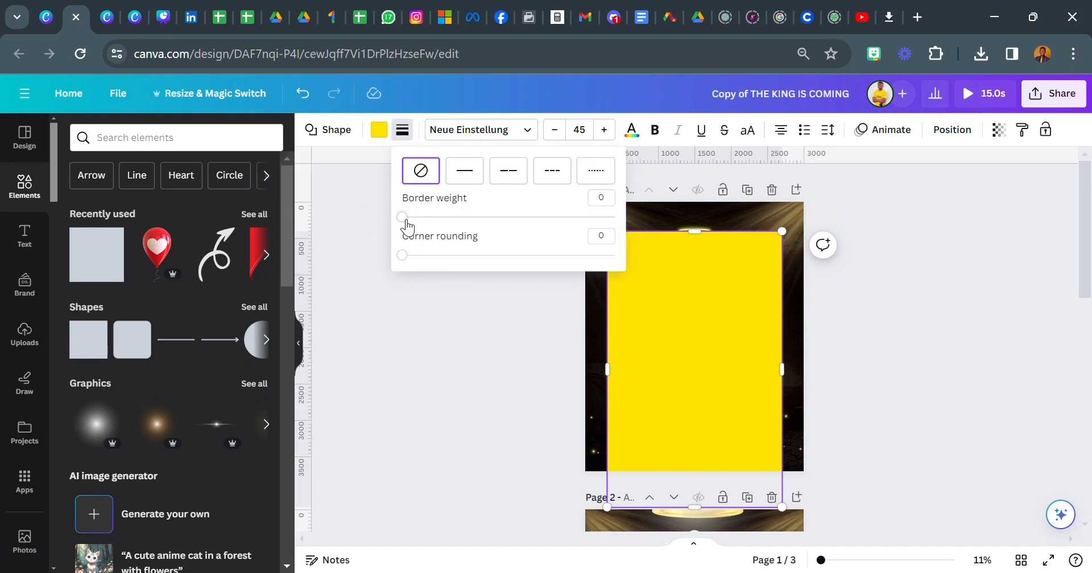
pyautogui.moveTo(405, 219); pyautogui.dragTo(732, 328)
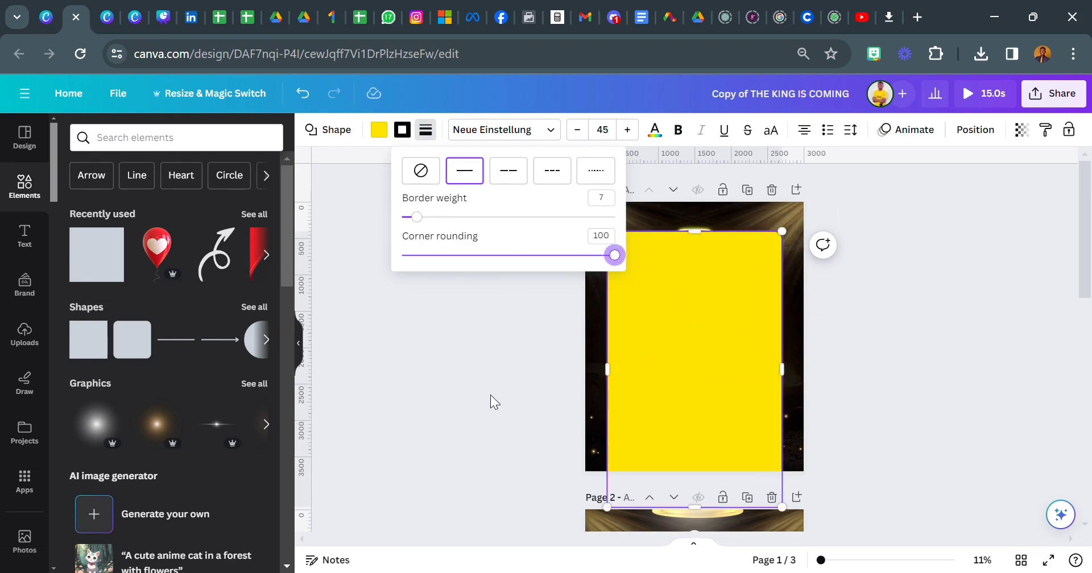
pyautogui.click(473, 395)
# Step: Set the rectangle's border to the lighter yellow document color and make its fill transparent
pyautogui.click(698, 369)
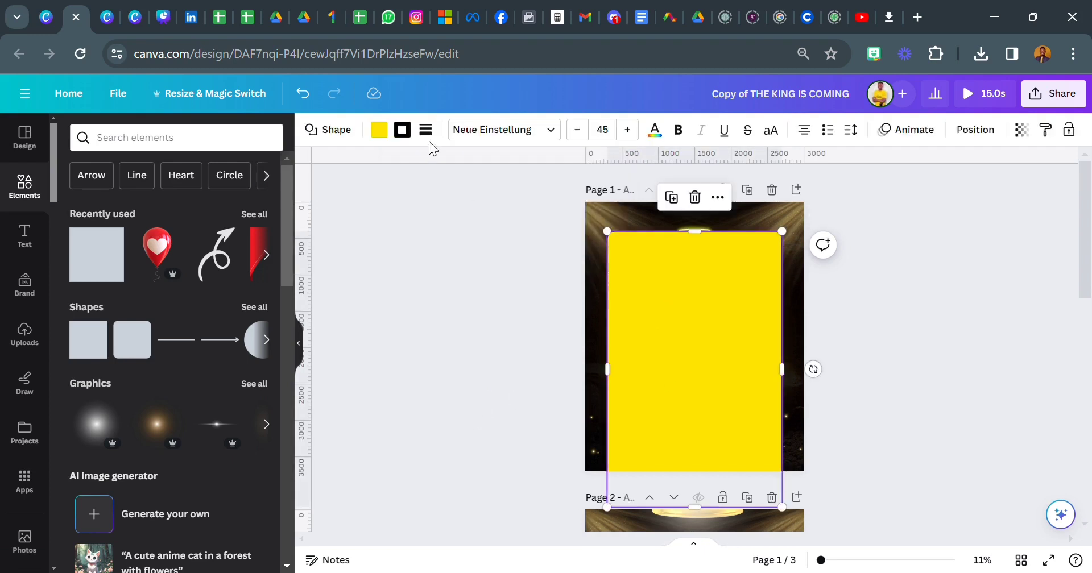
pyautogui.click(379, 129)
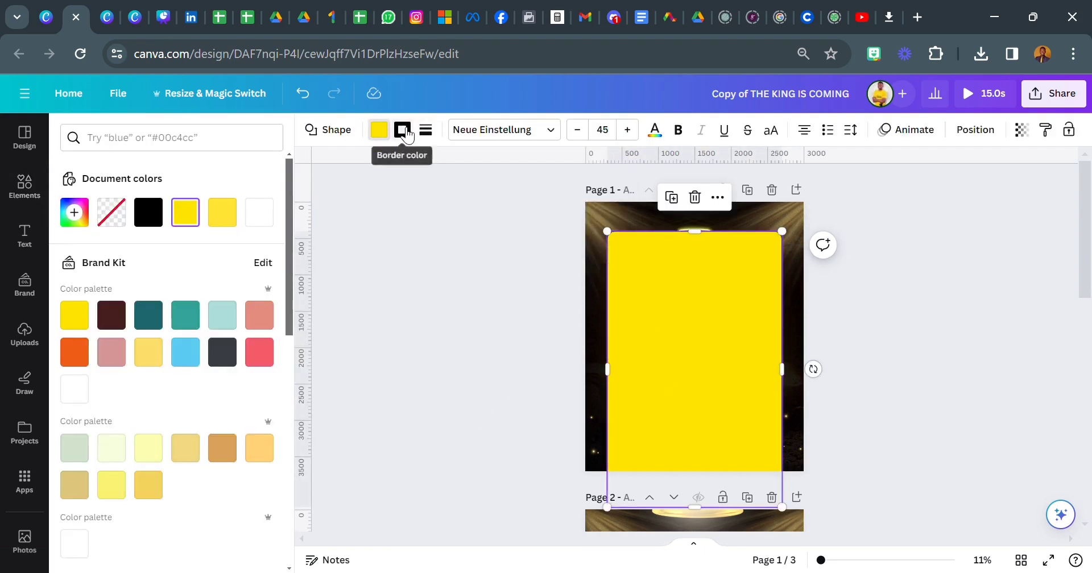
pyautogui.click(402, 130)
pyautogui.click(401, 139)
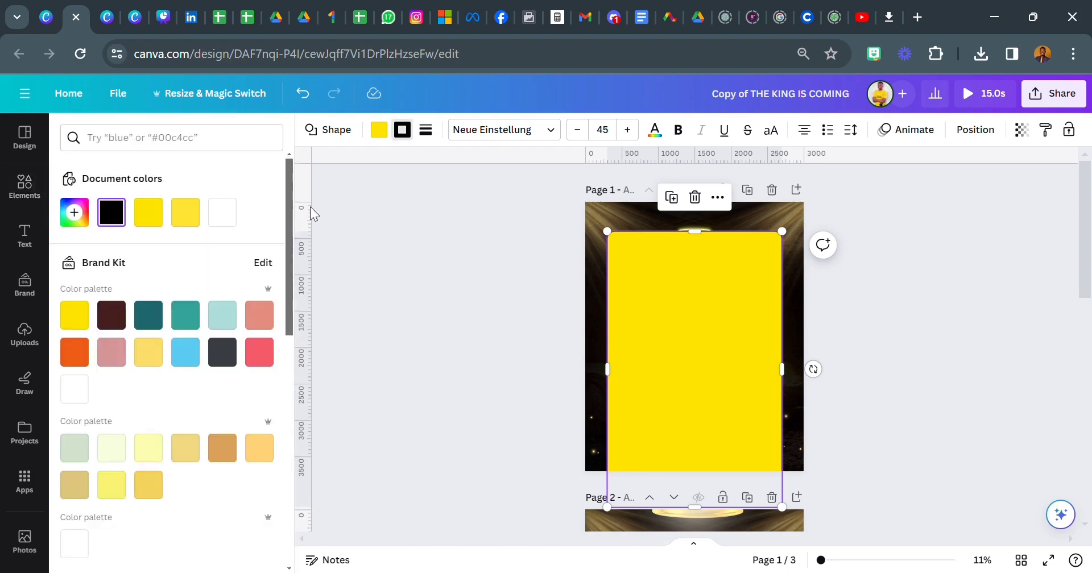
pyautogui.scroll(-5, 191, 238)
pyautogui.scroll(5, 190, 247)
pyautogui.click(187, 215)
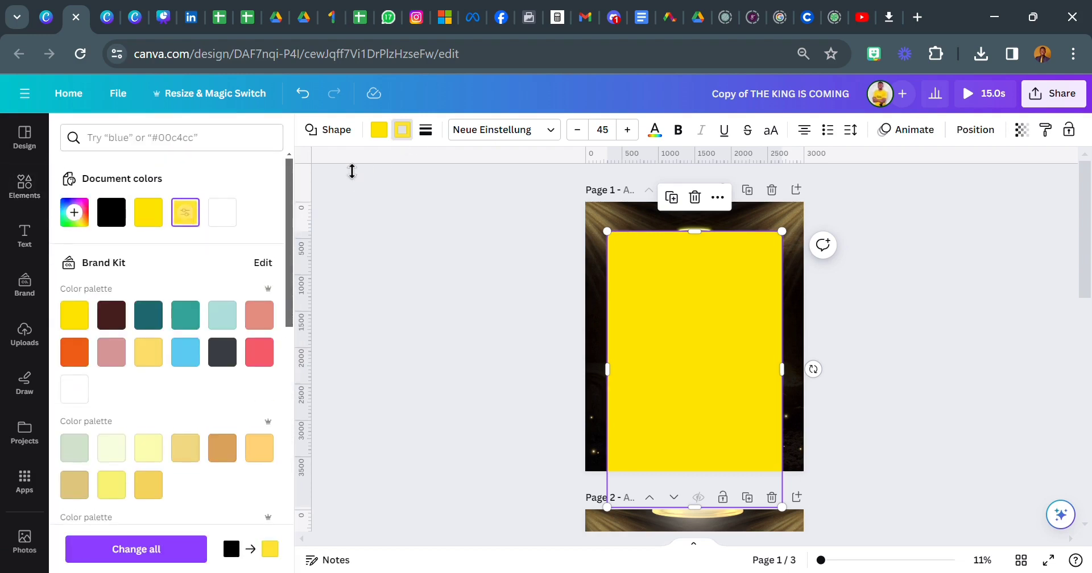
pyautogui.click(386, 134)
pyautogui.click(105, 212)
pyautogui.click(401, 295)
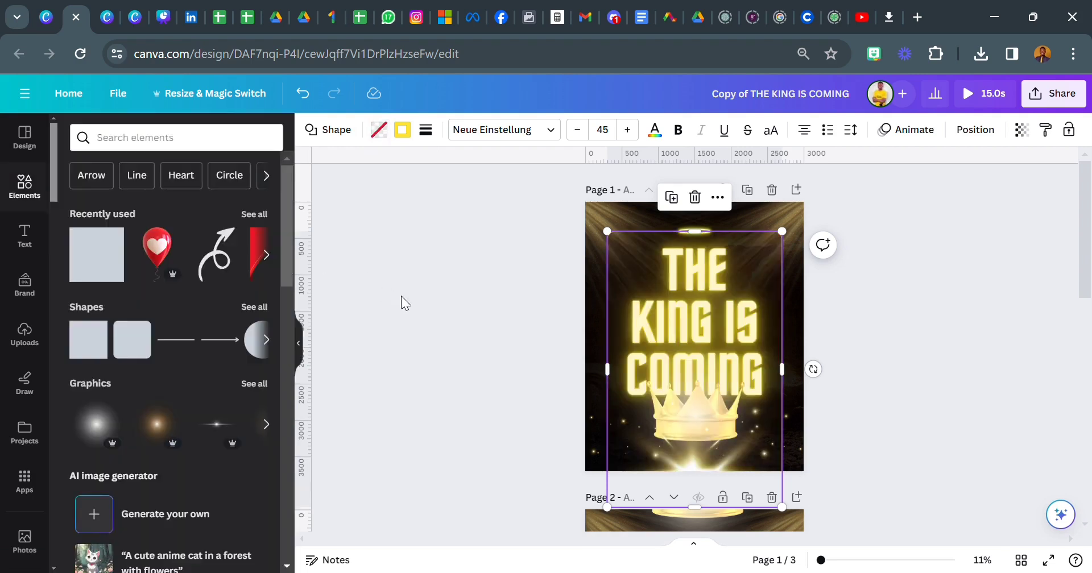
# Step: Change the frame's border to the light gold in the Brand Kit palette and check the frame's size and position
pyautogui.click(614, 266)
pyautogui.click(407, 130)
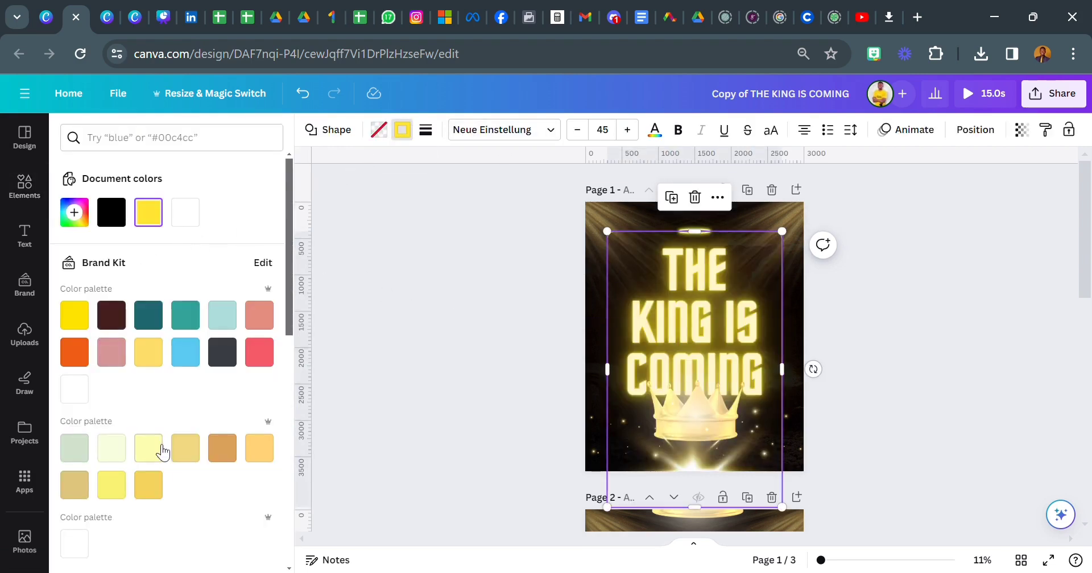
pyautogui.click(149, 352)
pyautogui.click(478, 336)
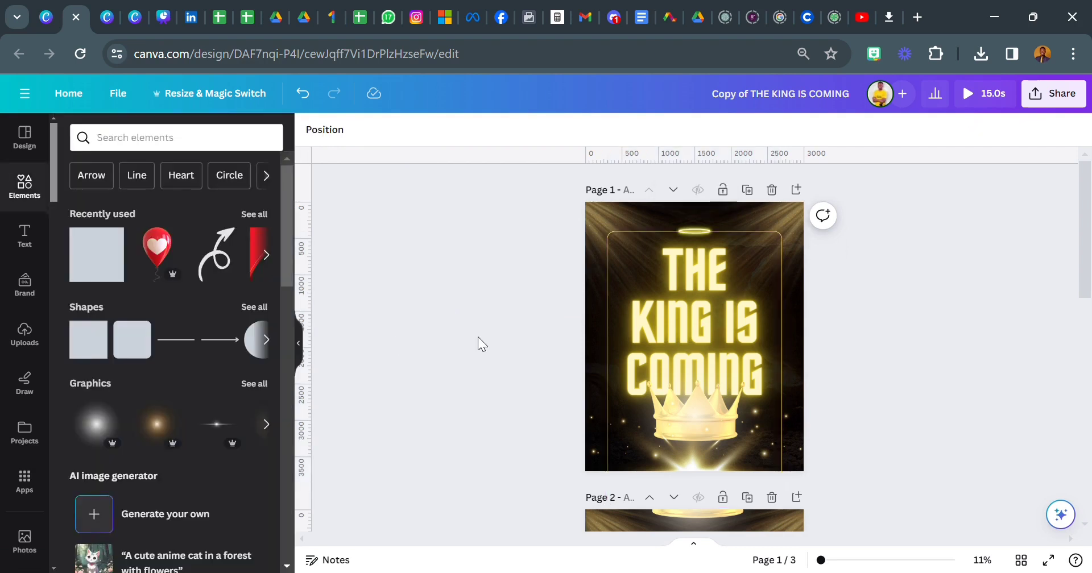
pyautogui.click(607, 326)
pyautogui.click(973, 129)
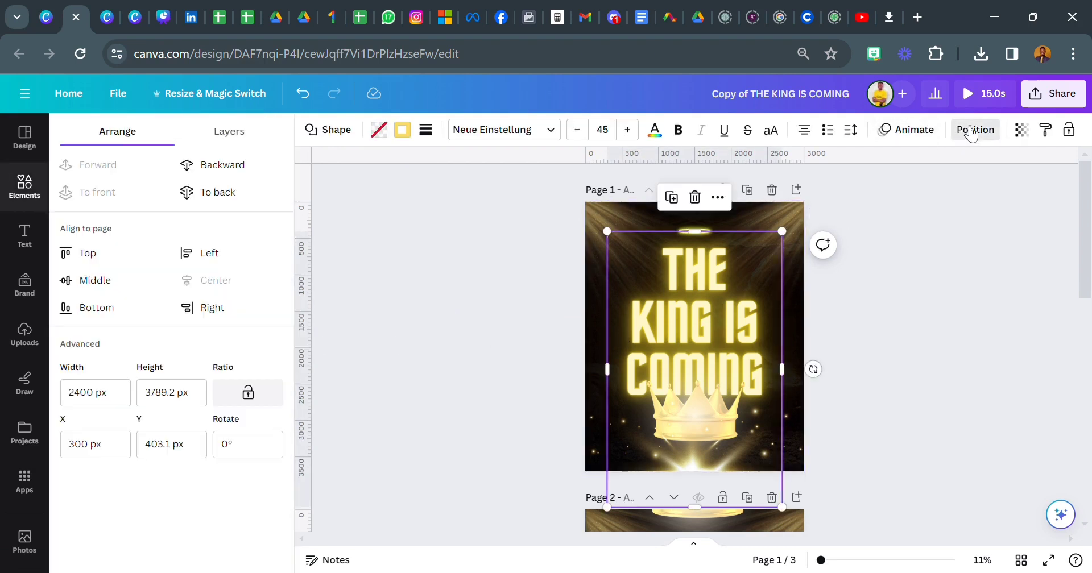
pyautogui.click(443, 291)
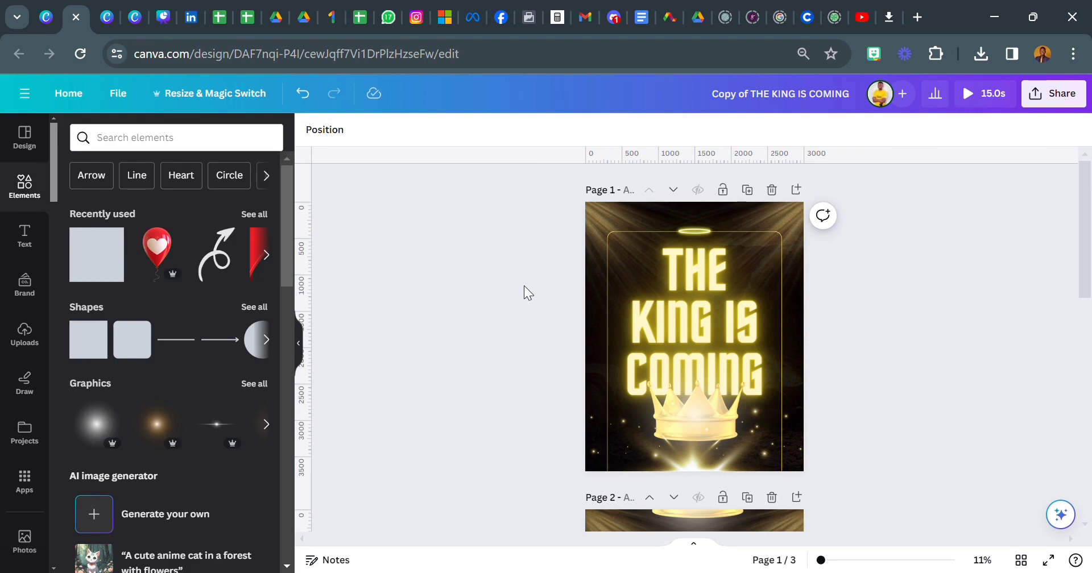
# Step: Copy the left vertical "MARCH 2024" text from page 3 and paste it into page 1
pyautogui.scroll(-10, 523, 286)
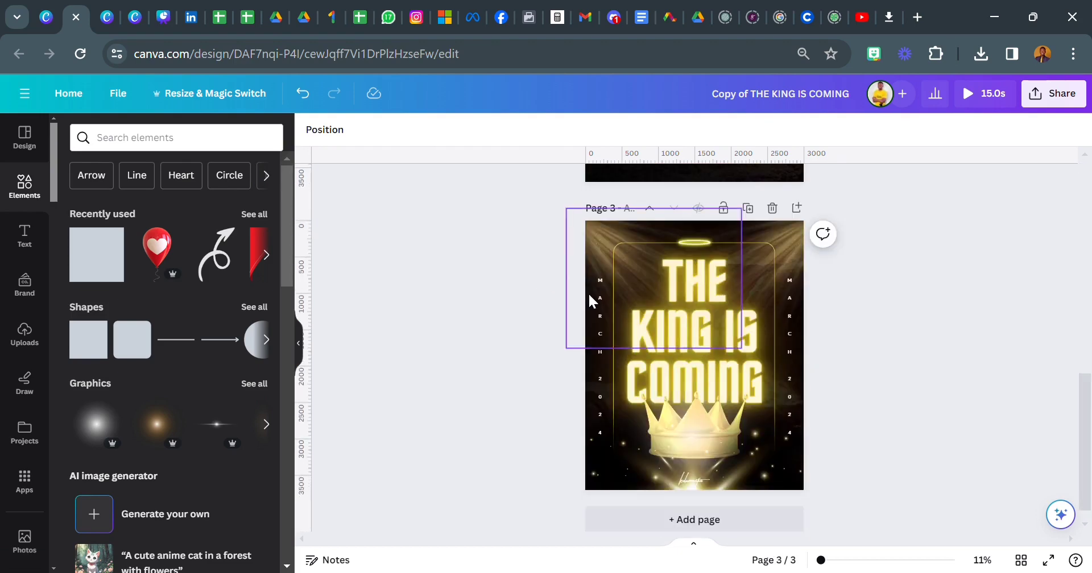
pyautogui.rightClick(592, 296)
pyautogui.press('Escape')
pyautogui.scroll(4, 510, 302)
pyautogui.scroll(5, 511, 302)
pyautogui.rightClick(705, 351)
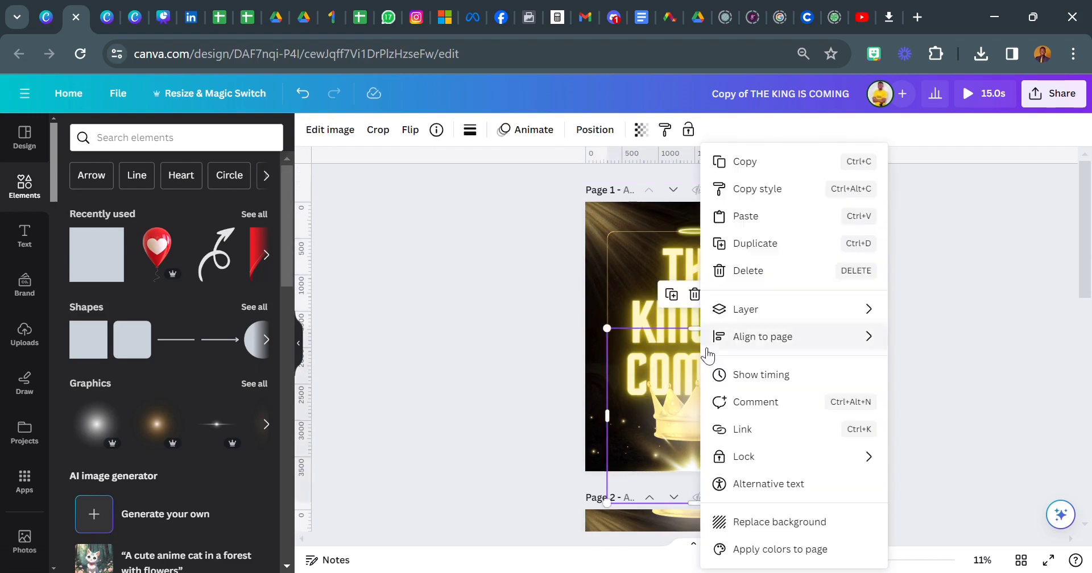
pyautogui.click(762, 216)
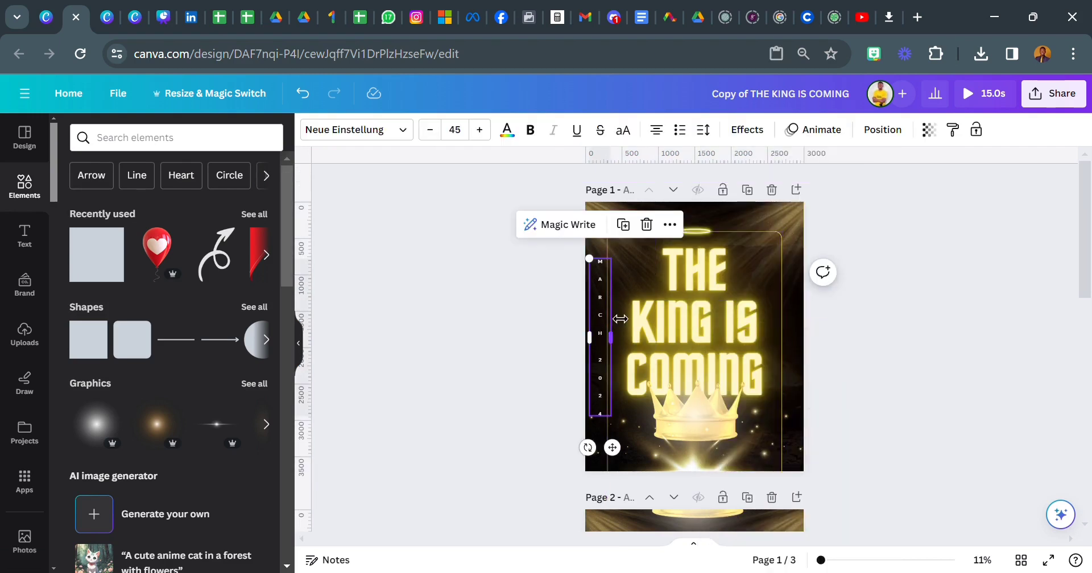
pyautogui.click(548, 311)
# Step: Narrow the gold frame from both sides so it clears the vertical text and stays centered on the page
pyautogui.click(618, 254)
pyautogui.moveTo(612, 278); pyautogui.dragTo(622, 278)
pyautogui.moveTo(796, 317); pyautogui.dragTo(786, 318)
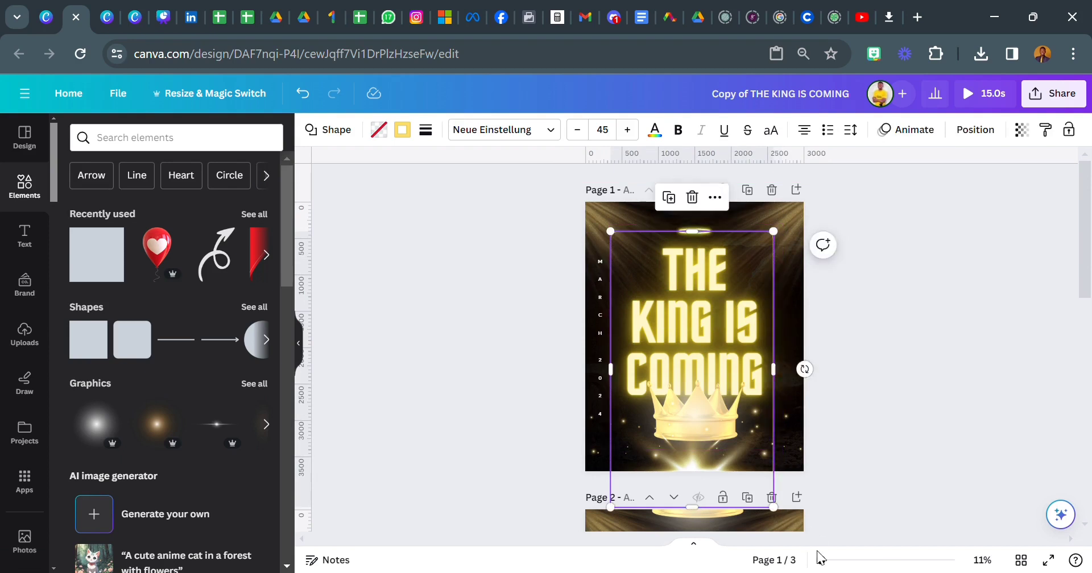
pyautogui.scroll(5, 787, 317)
pyautogui.moveTo(867, 310); pyautogui.dragTo(875, 312)
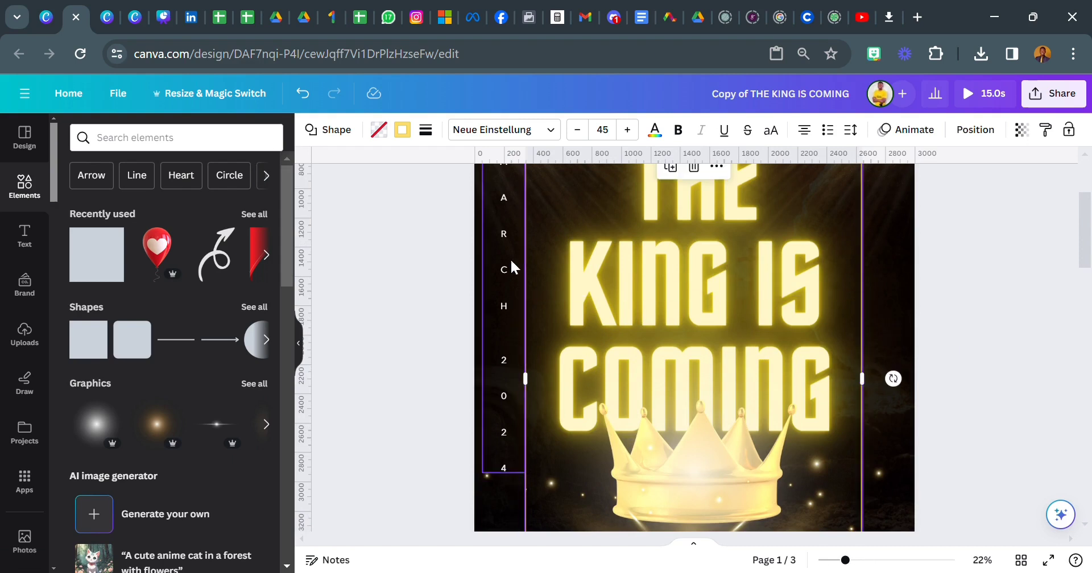
# Step: Center the vertical "MARCH 2024" text in the left margin and duplicate it into the right margin at the same height
pyautogui.click(510, 259)
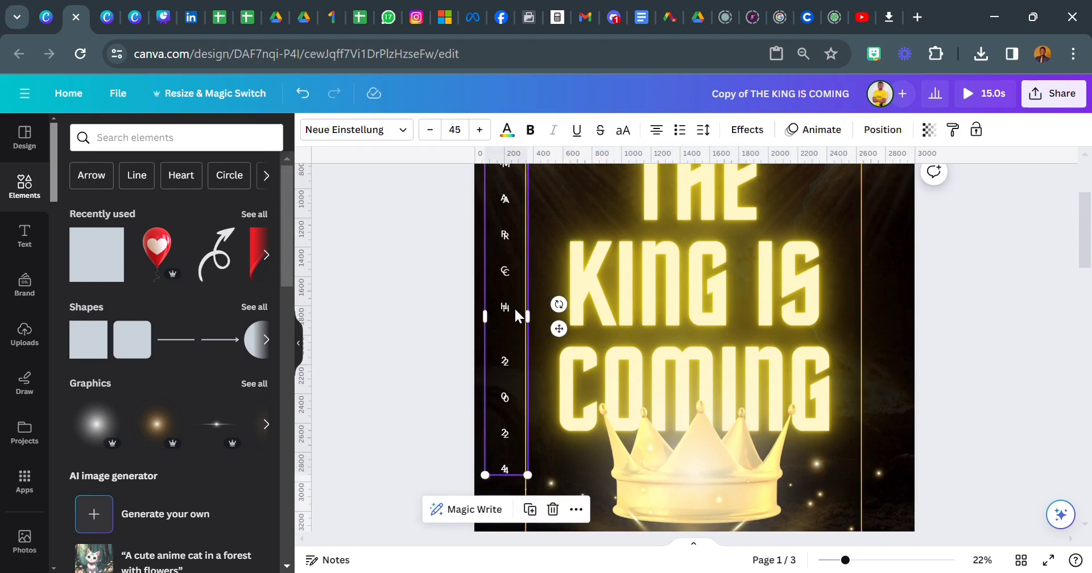
pyautogui.click(943, 337)
pyautogui.click(982, 560)
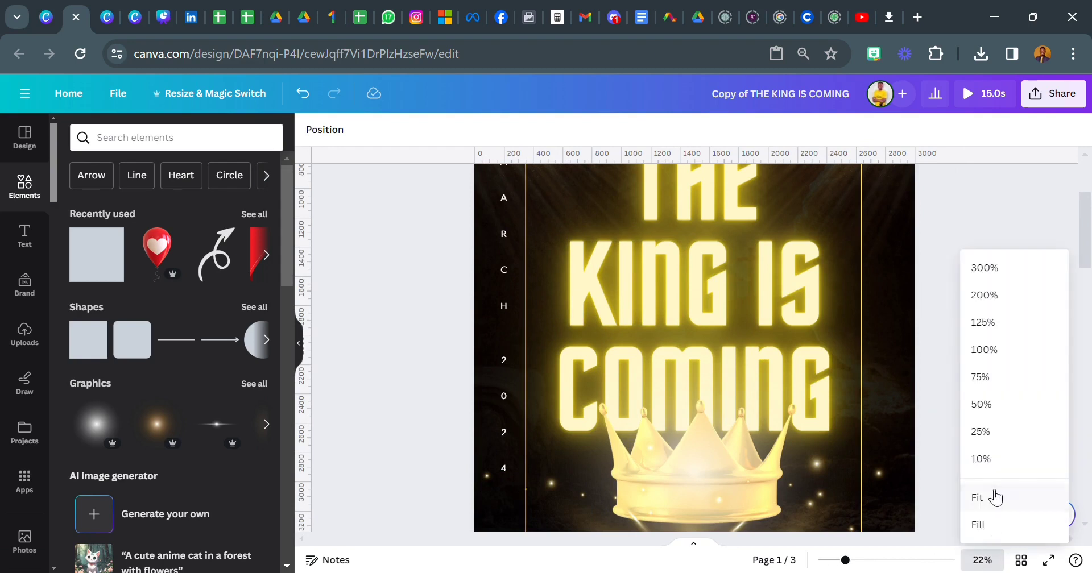
pyautogui.click(992, 496)
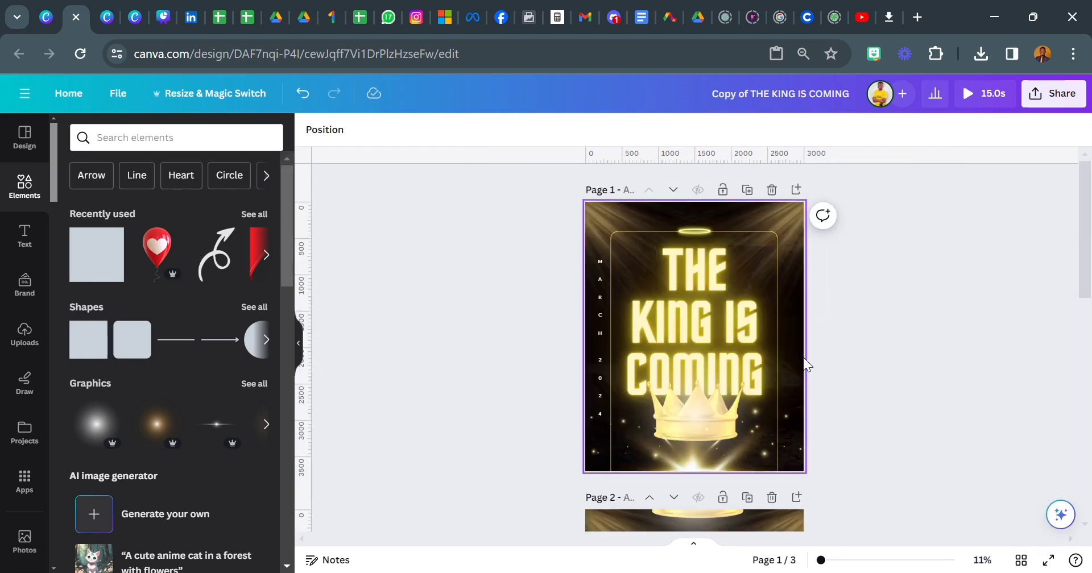
pyautogui.click(598, 338)
pyautogui.moveTo(598, 338); pyautogui.dragTo(793, 349)
pyautogui.click(622, 227)
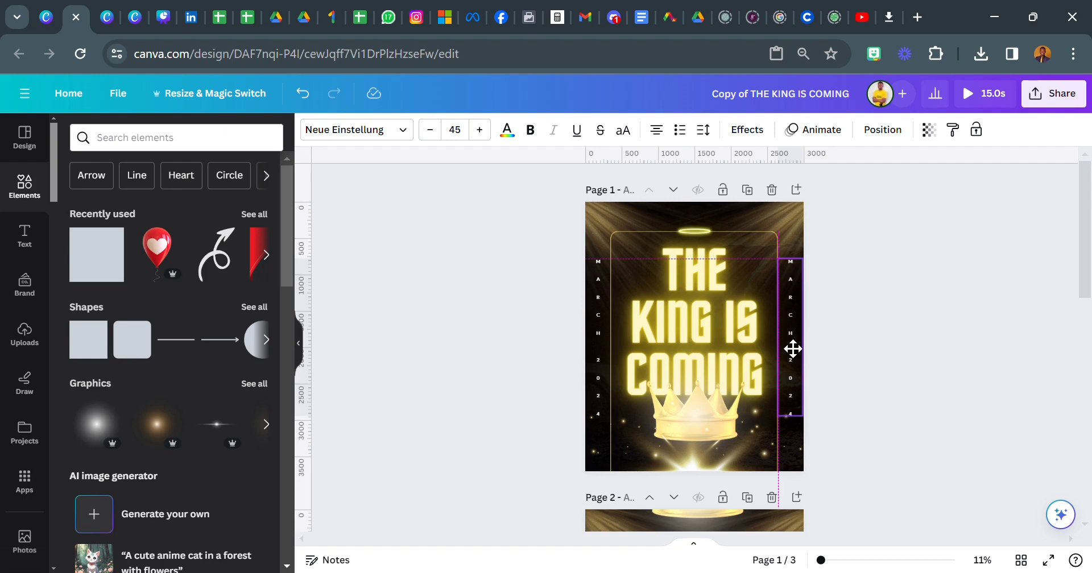
pyautogui.moveTo(792, 349); pyautogui.dragTo(790, 347)
pyautogui.click(488, 348)
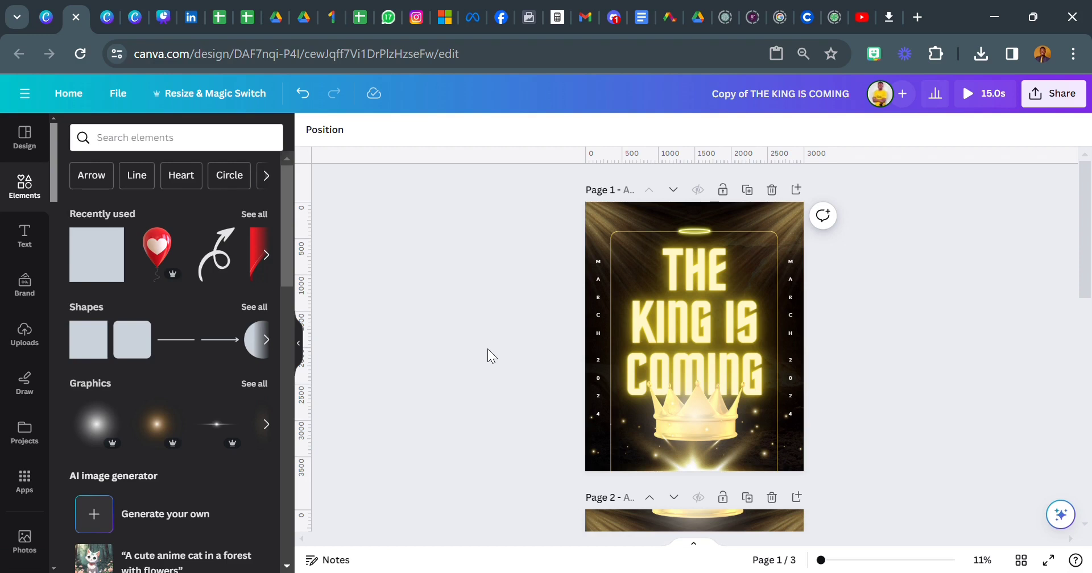
# Step: Check both vertical "MARCH 2024" texts on page 1 and the gold frame's size and position
pyautogui.click(605, 289)
pyautogui.click(557, 287)
pyautogui.click(596, 288)
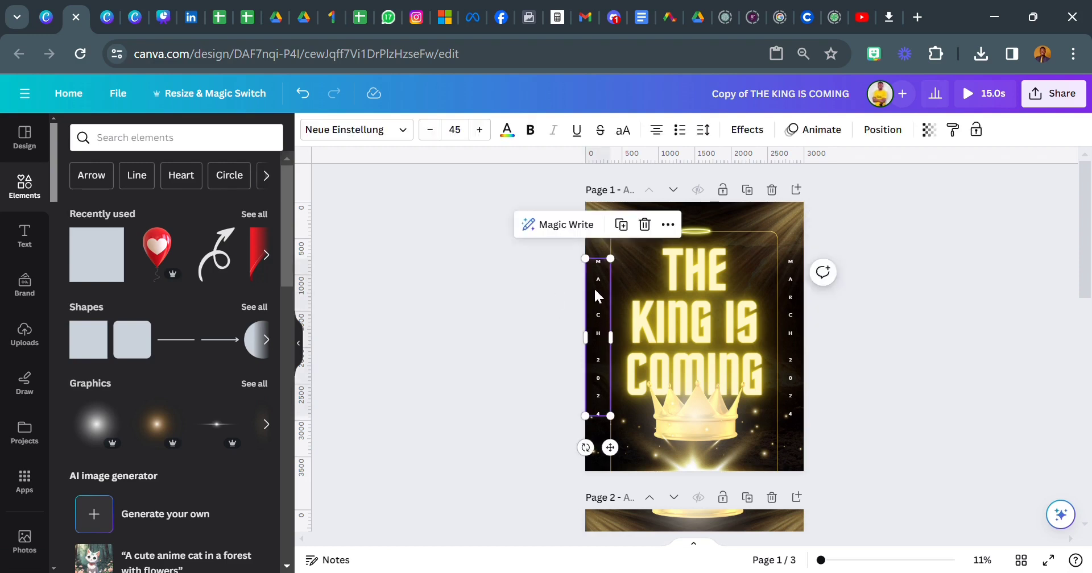
pyautogui.click(790, 316)
pyautogui.click(678, 257)
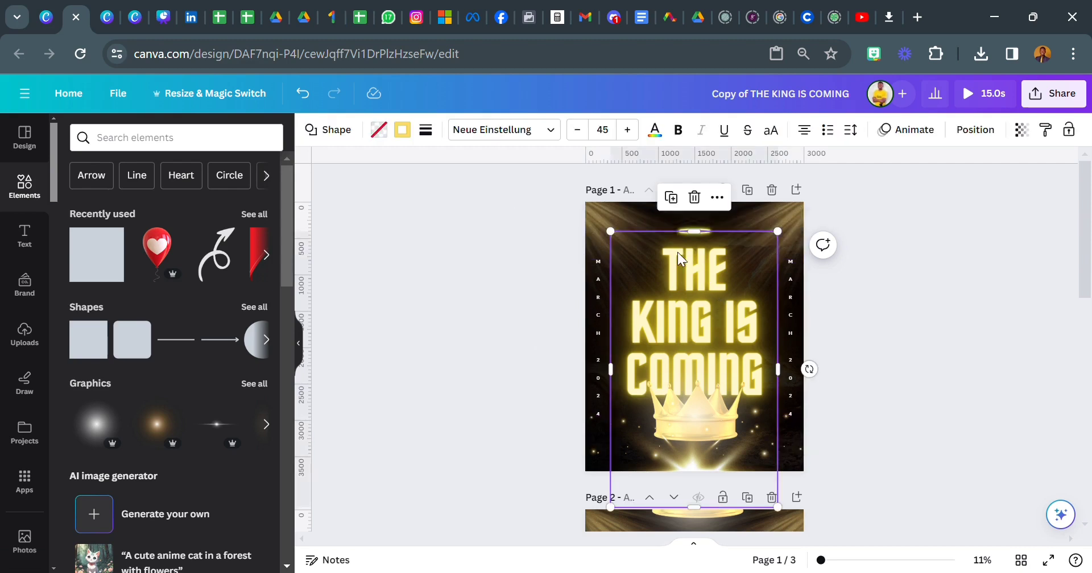
pyautogui.click(975, 130)
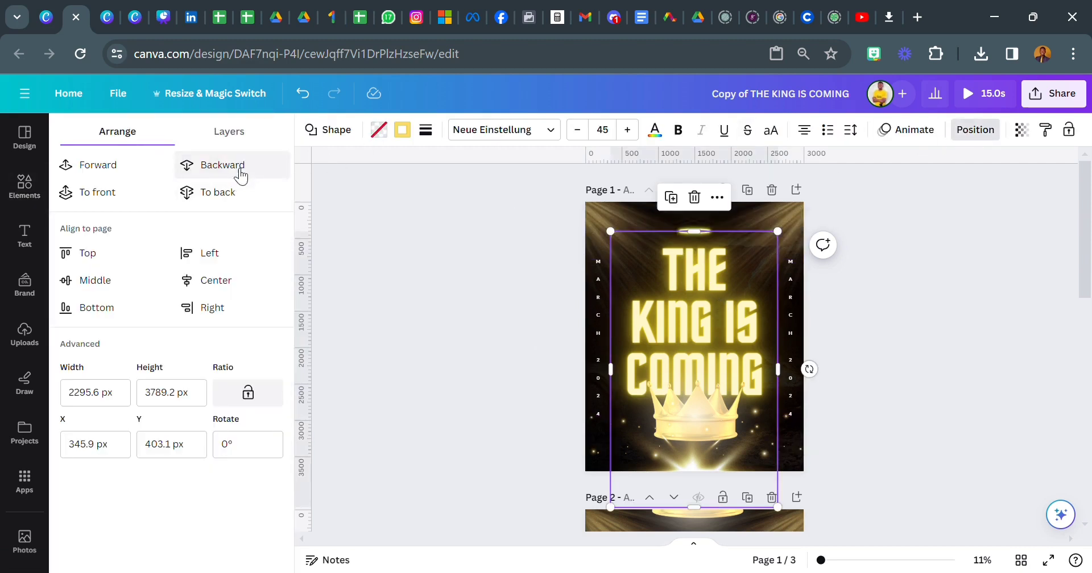
pyautogui.click(456, 327)
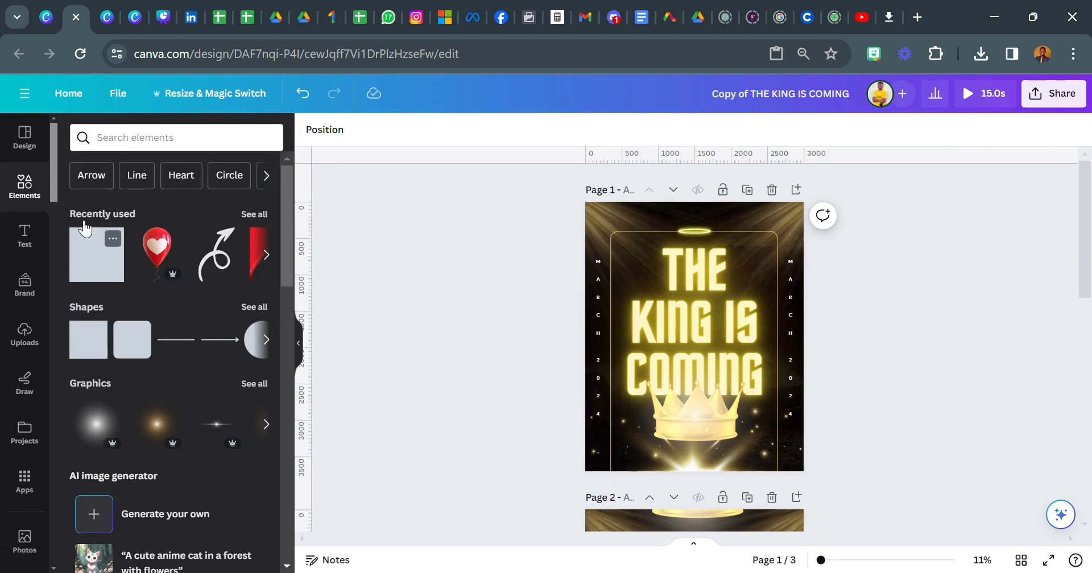
# Step: Add the blurred orange and magenta gradient from the Starred folder to page 1
pyautogui.scroll(-10, 34, 341)
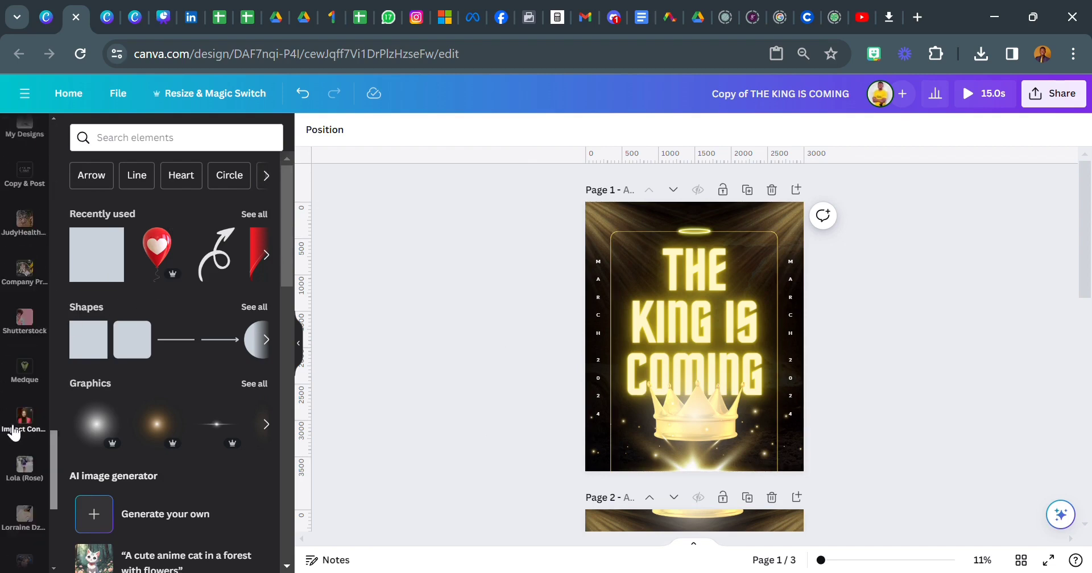
pyautogui.click(16, 414)
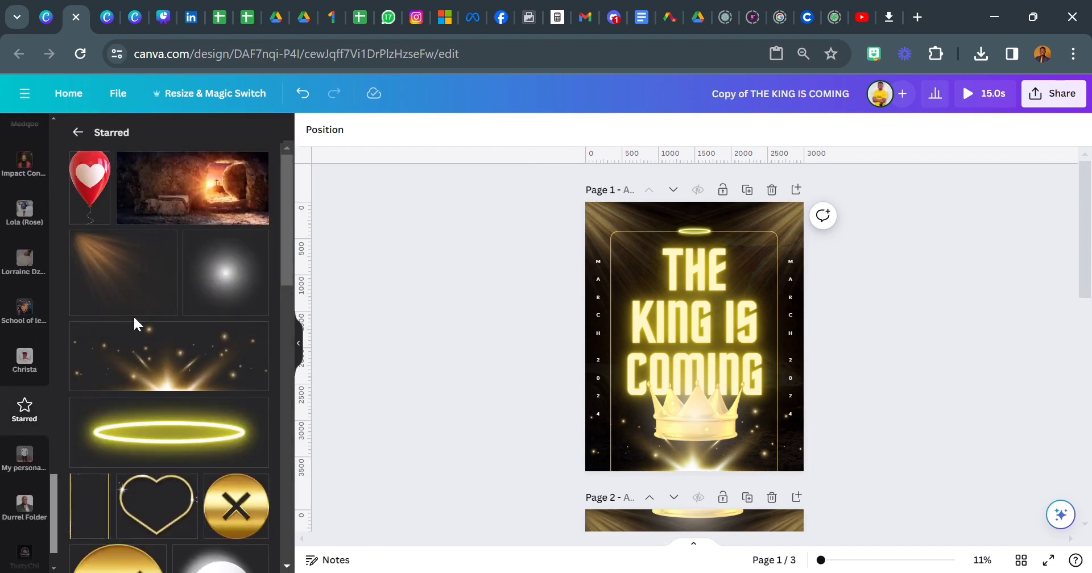
pyautogui.scroll(-5, 136, 316)
pyautogui.scroll(-15, 141, 320)
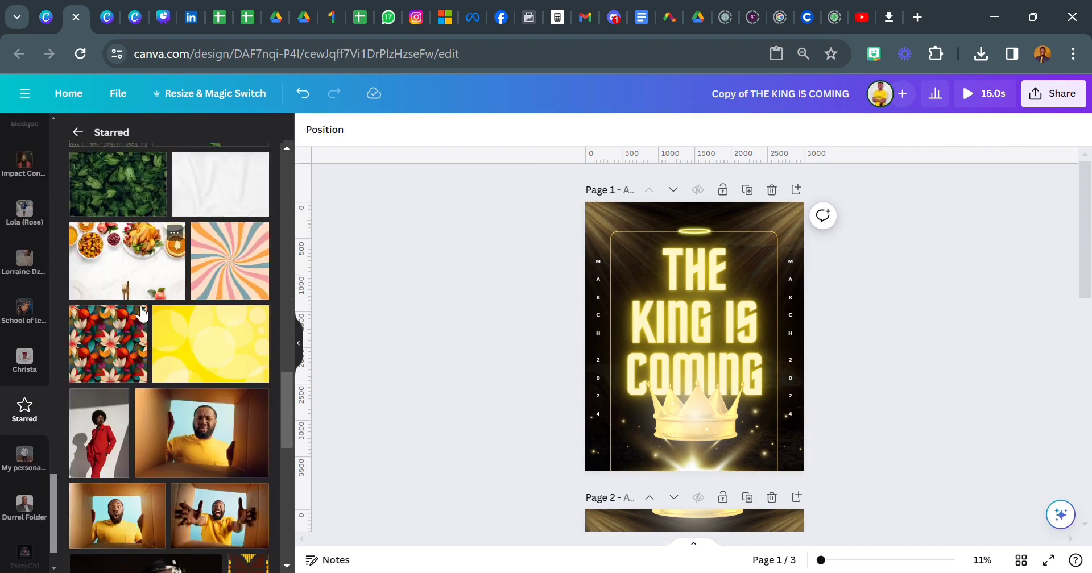
pyautogui.scroll(-5, 141, 314)
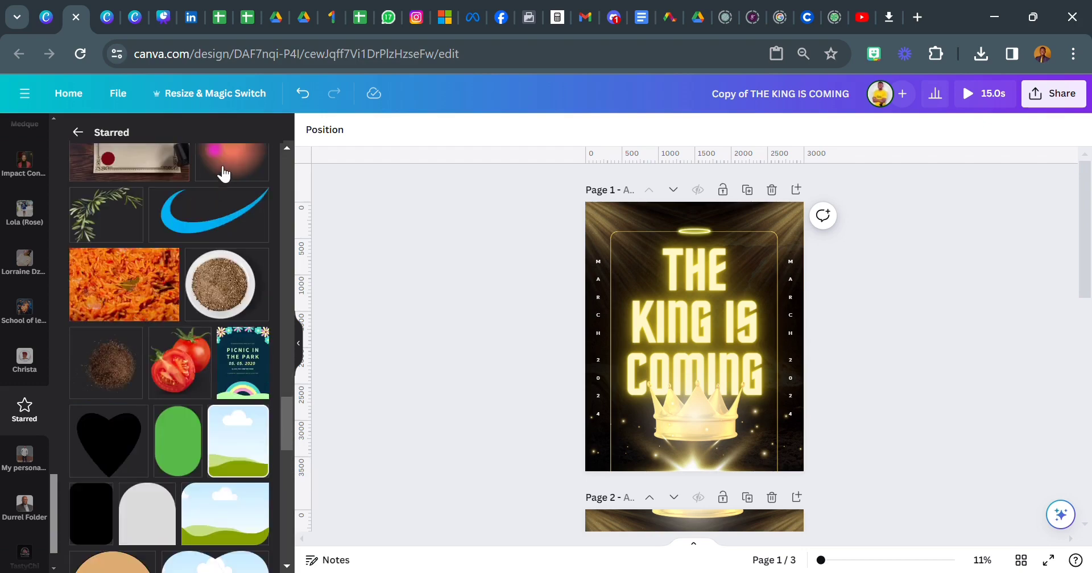
pyautogui.click(231, 160)
# Step: Change all three colors of the blurred gradient to black
pyautogui.click(469, 130)
pyautogui.click(112, 212)
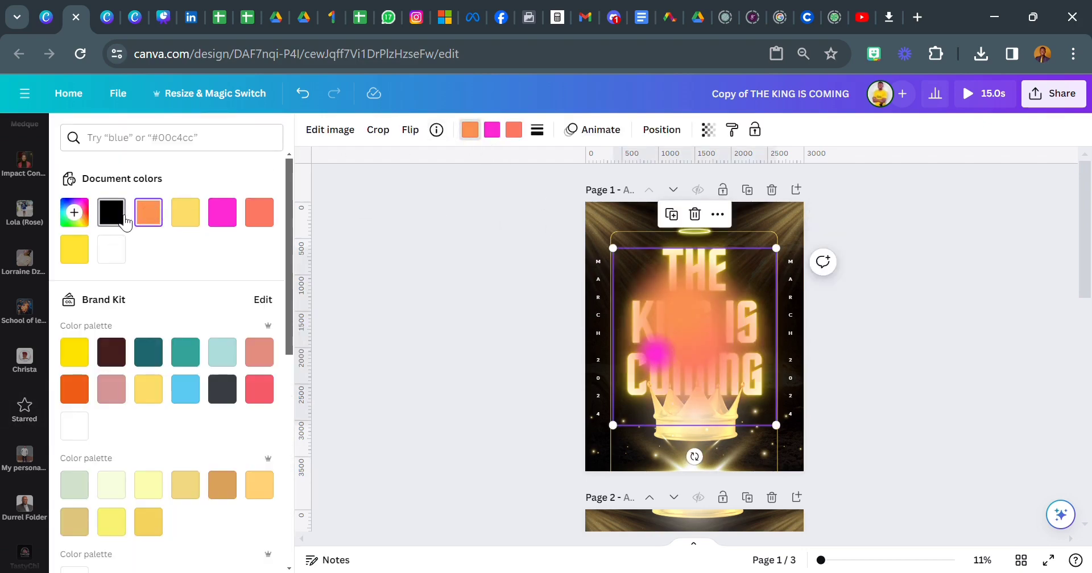
pyautogui.click(493, 132)
pyautogui.click(112, 212)
pyautogui.click(517, 136)
pyautogui.click(112, 213)
# Step: Move the black gradient to the page's lower-left corner and layer it just above the gold frame to fade the frame's lower end
pyautogui.moveTo(695, 312); pyautogui.dragTo(620, 445)
pyautogui.click(659, 131)
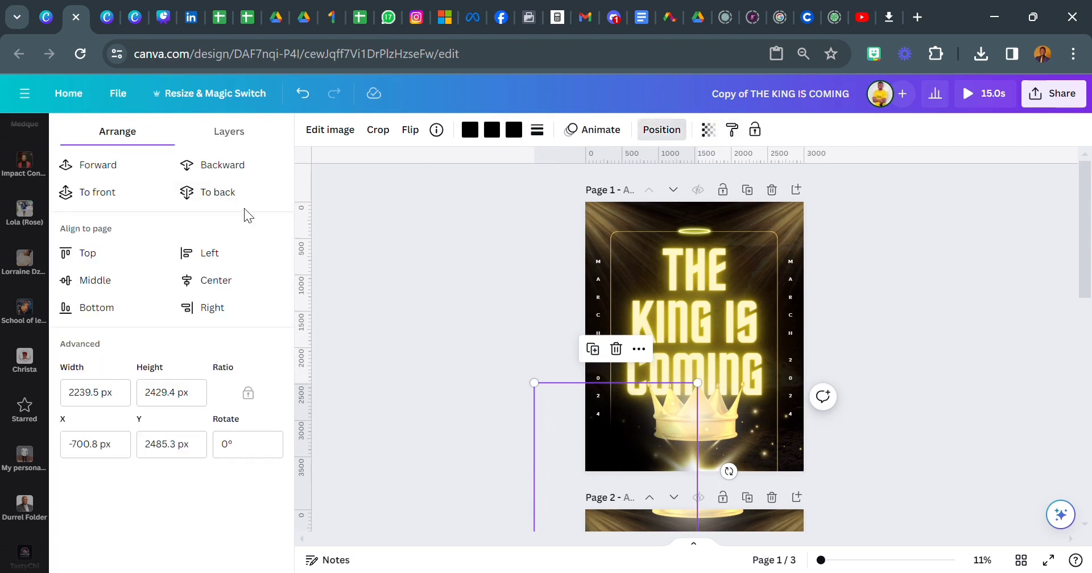
pyautogui.click(104, 168)
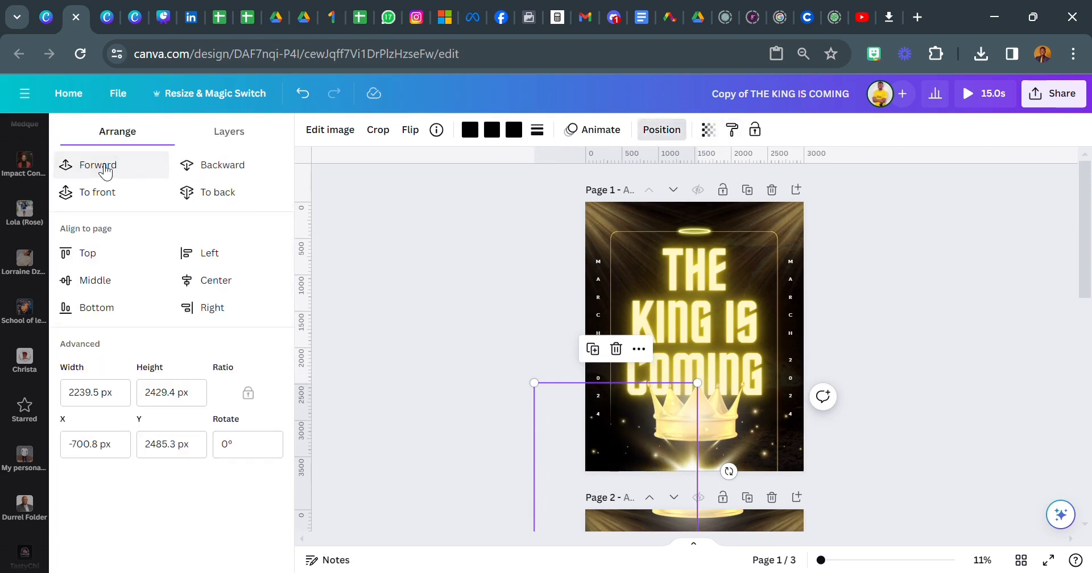
pyautogui.click(103, 167)
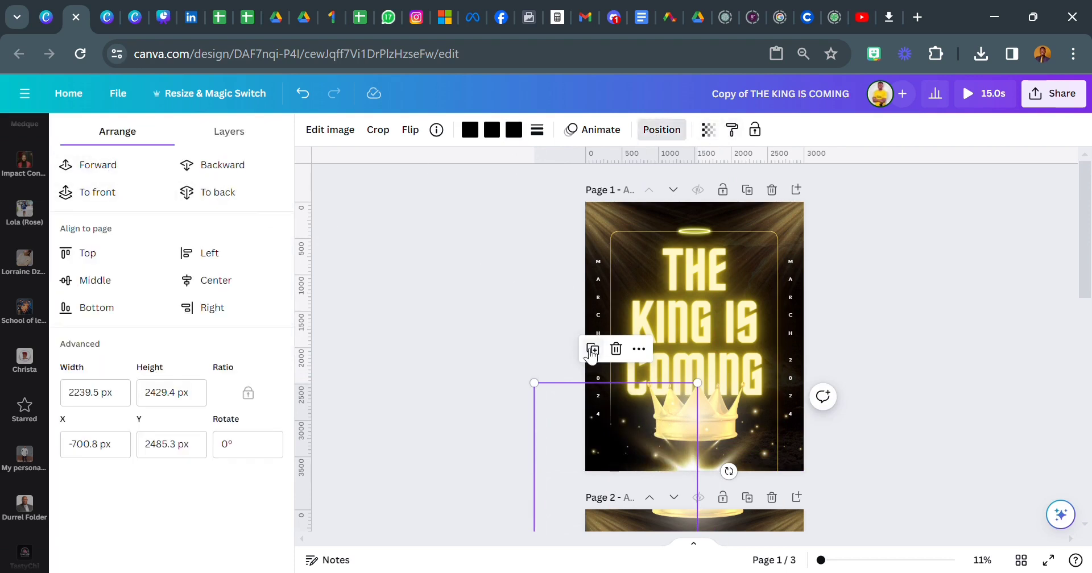
# Step: Duplicate the black gradient into the page's lower-right corner and layer the copy above the background and frame
pyautogui.moveTo(652, 442); pyautogui.dragTo(808, 443)
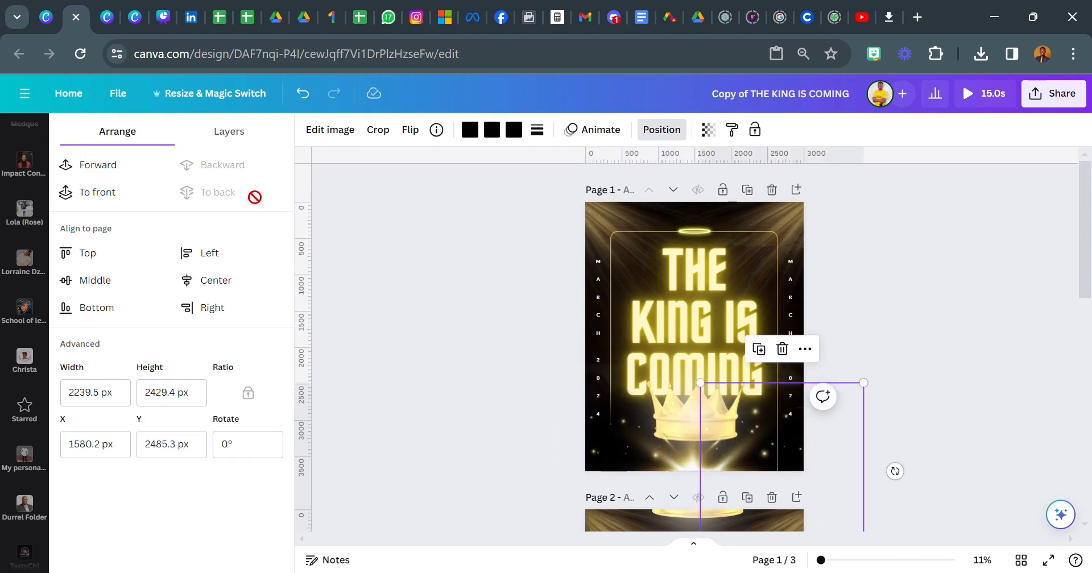
pyautogui.click(123, 168)
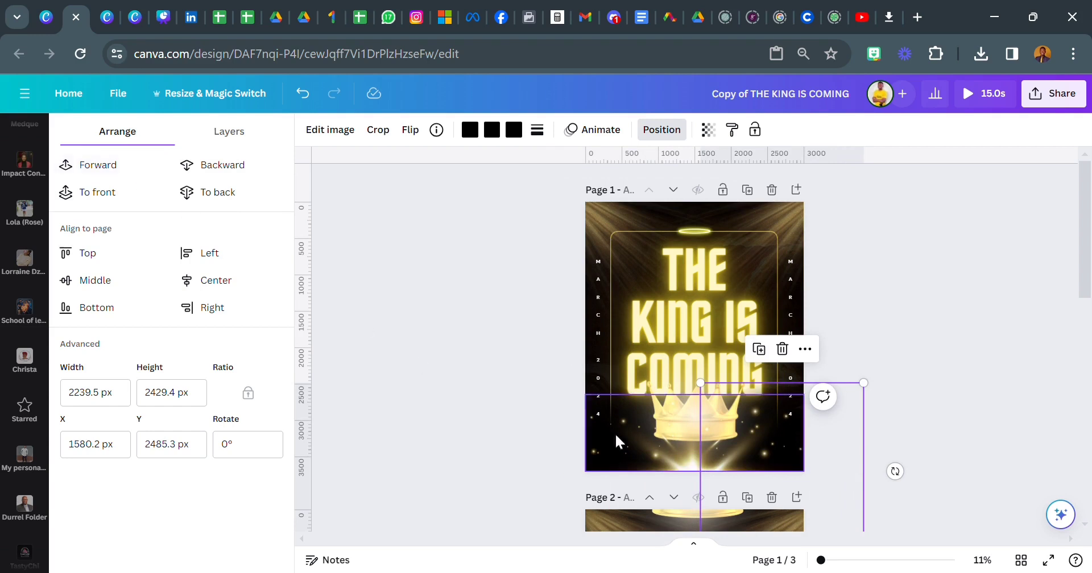
pyautogui.click(875, 305)
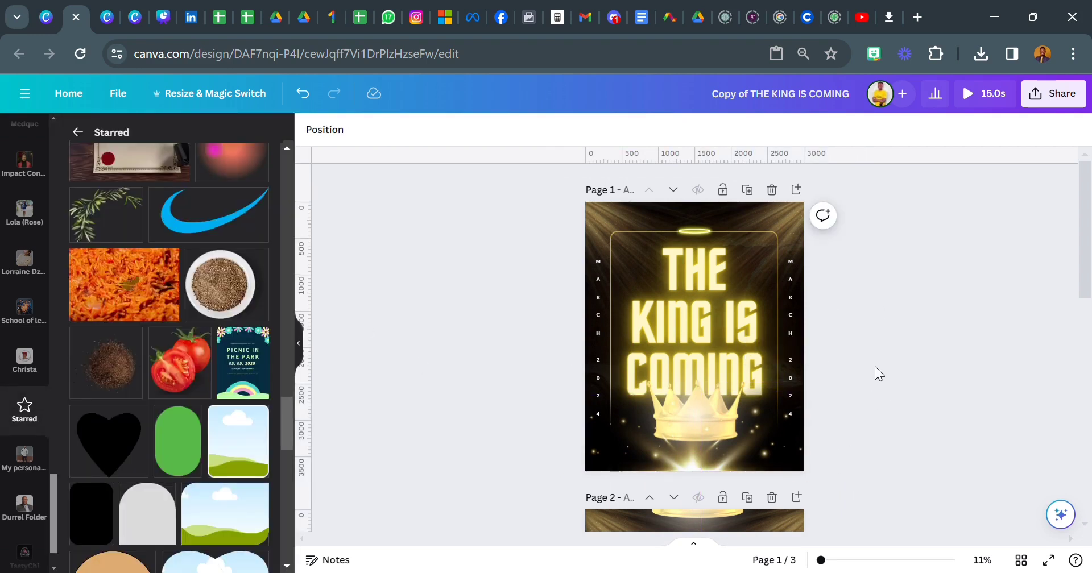
# Step: Bring the golden sparkle flare at the bottom of page 1 to the front
pyautogui.click(700, 458)
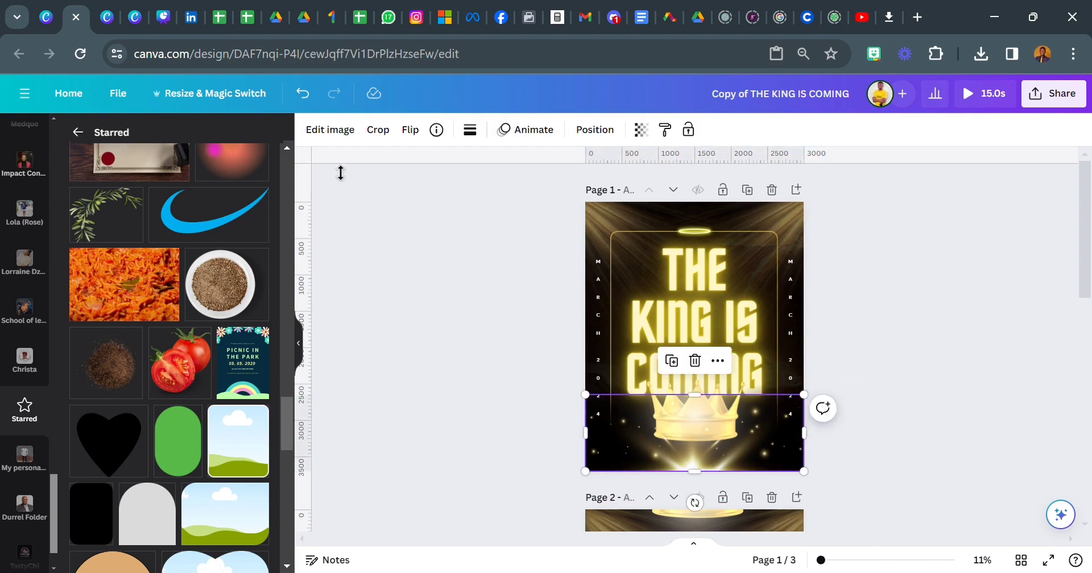
pyautogui.click(594, 132)
pyautogui.click(131, 196)
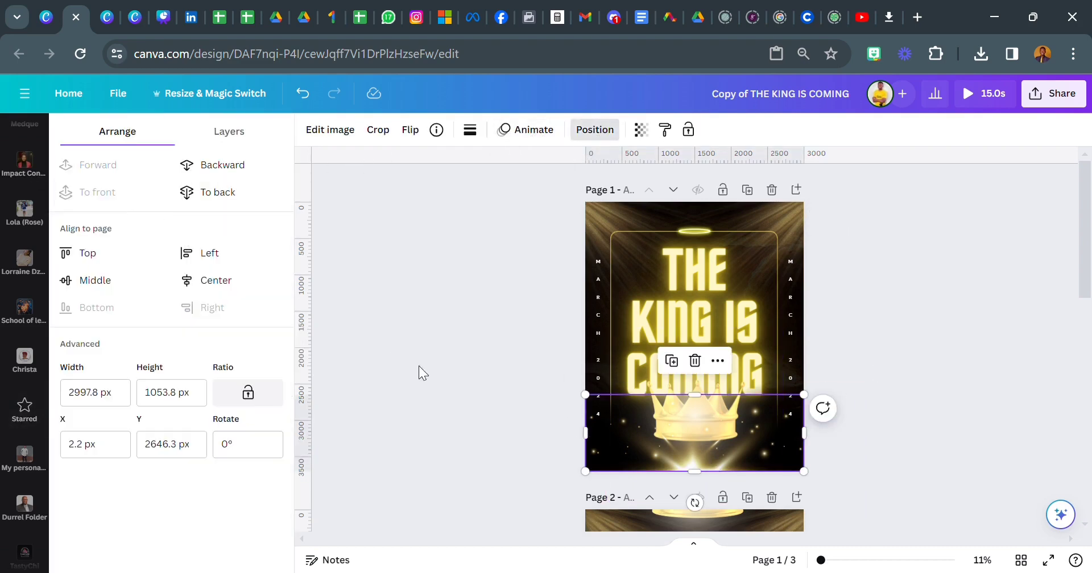
pyautogui.click(419, 366)
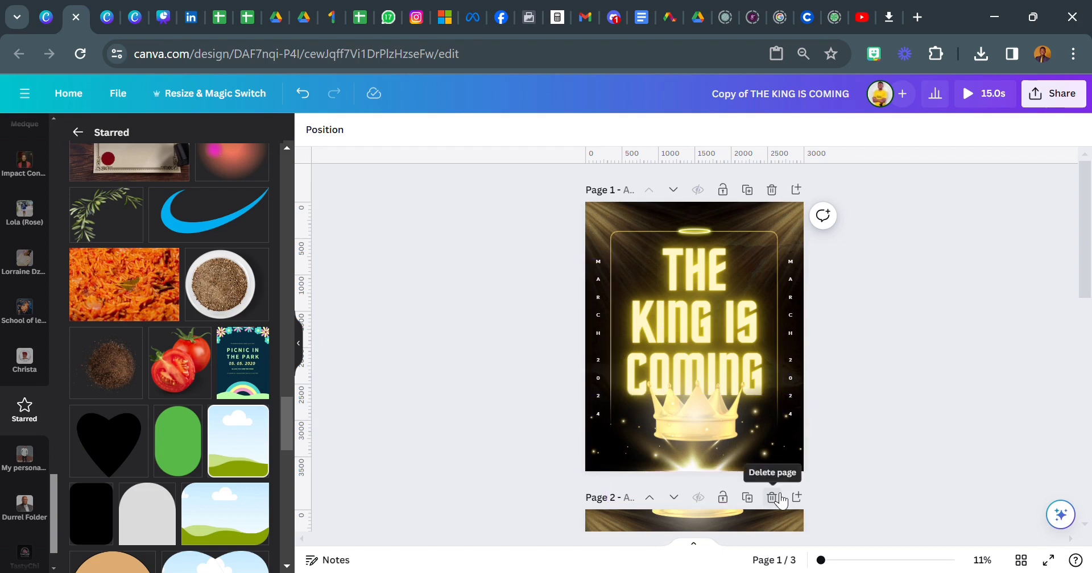
# Step: Delete page 3 with the reference flyer and return to page 1
pyautogui.scroll(-9, 748, 451)
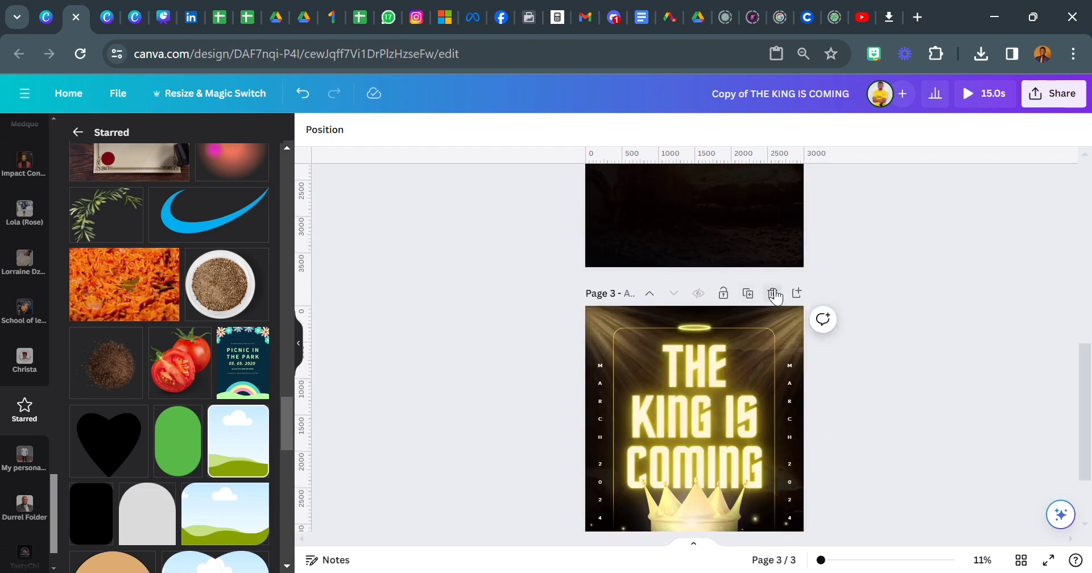
pyautogui.click(773, 294)
pyautogui.scroll(5, 597, 341)
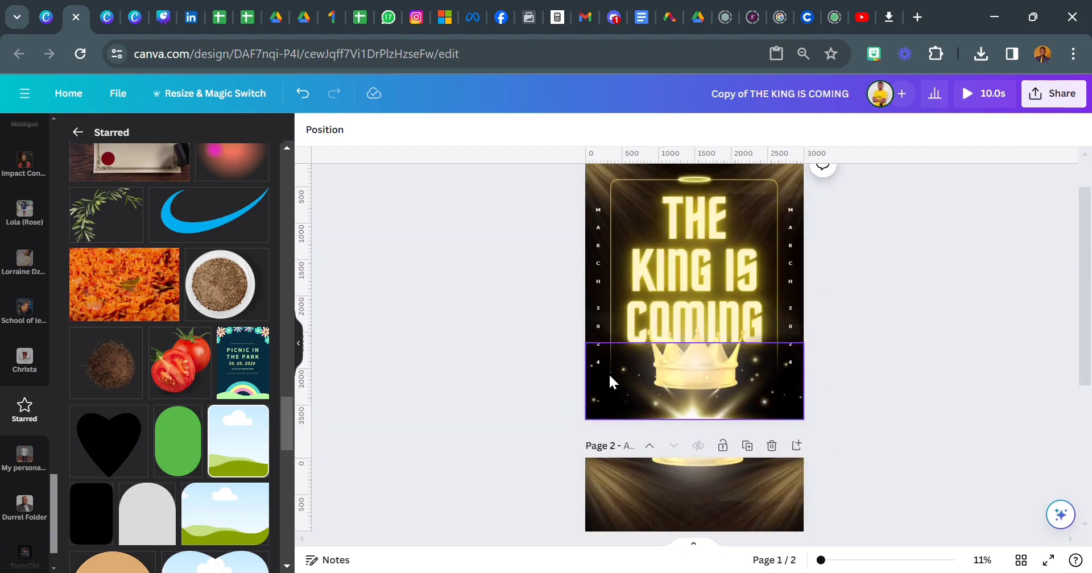
# Step: Unlock the left and right golden light rays on page 1 and enlarge both slightly
pyautogui.scroll(1, 608, 373)
pyautogui.moveTo(555, 181); pyautogui.dragTo(751, 342)
pyautogui.click(406, 130)
pyautogui.hotkey('ctrl', 'z')
pyautogui.hotkey('ctrl', 'z')
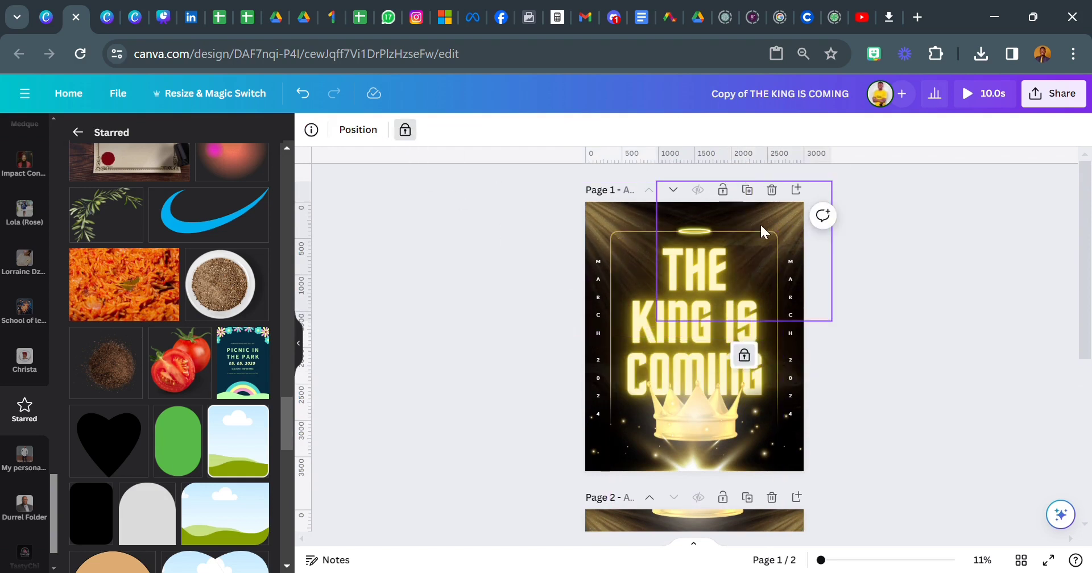
pyautogui.click(743, 356)
pyautogui.moveTo(657, 322); pyautogui.dragTo(652, 346)
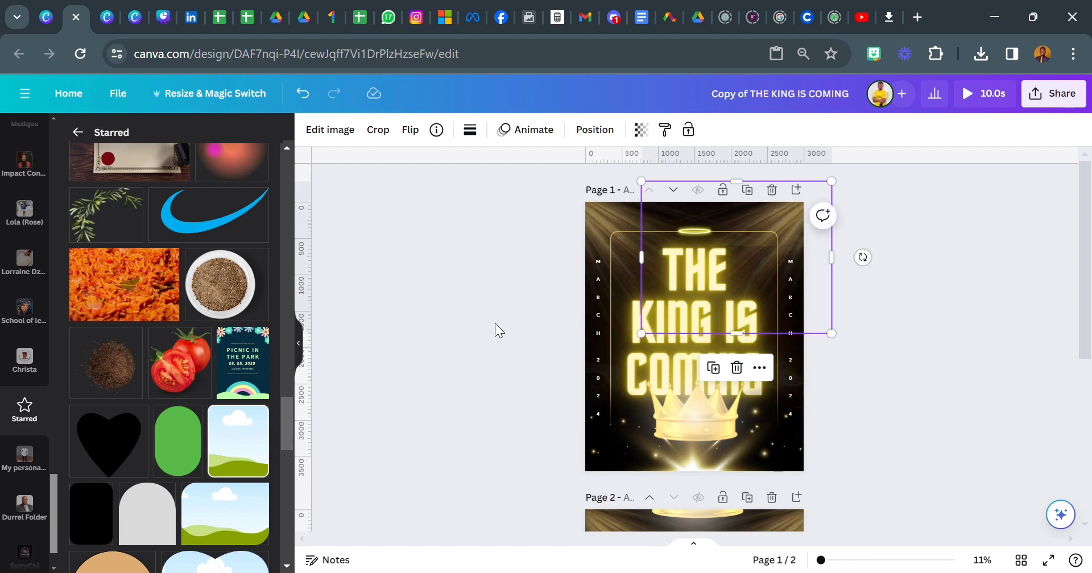
# Step: Reposition the two golden light rays slightly inward and downward so they shine evenly from both upper corners
pyautogui.moveTo(693, 216)
pyautogui.mouseDown()
pyautogui.moveTo(623, 228)
pyautogui.moveTo(691, 226)
pyautogui.mouseUp()
pyautogui.moveTo(792, 233); pyautogui.dragTo(790, 231)
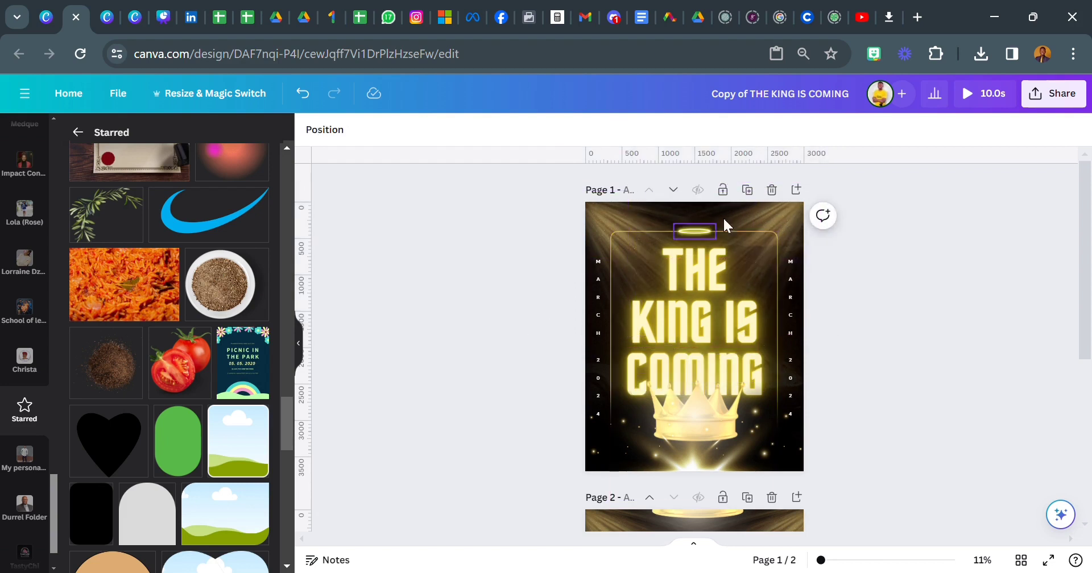
pyautogui.click(778, 205)
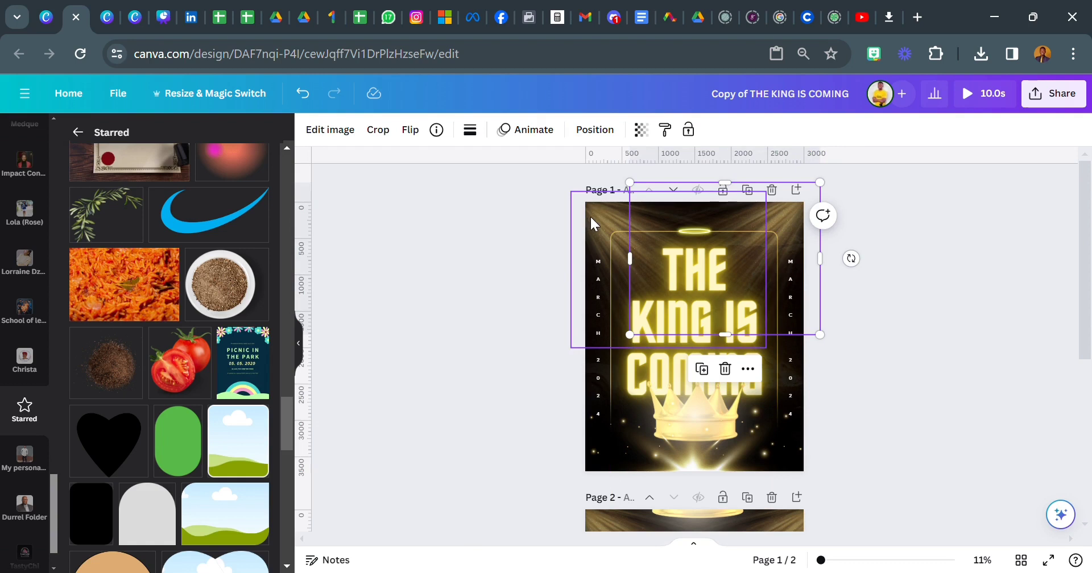
pyautogui.moveTo(794, 226); pyautogui.dragTo(797, 224)
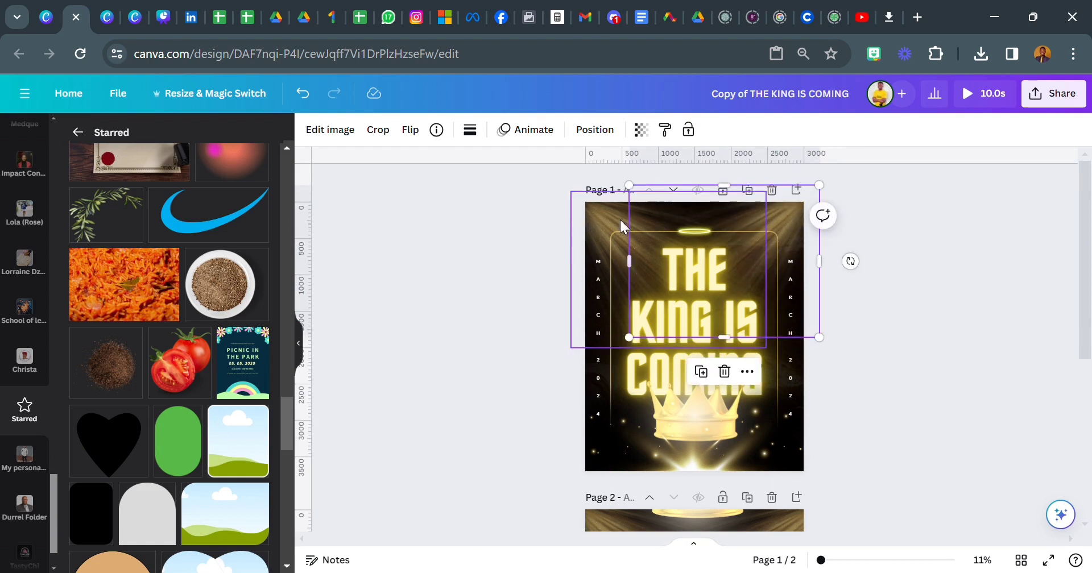
pyautogui.click(619, 224)
pyautogui.click(520, 244)
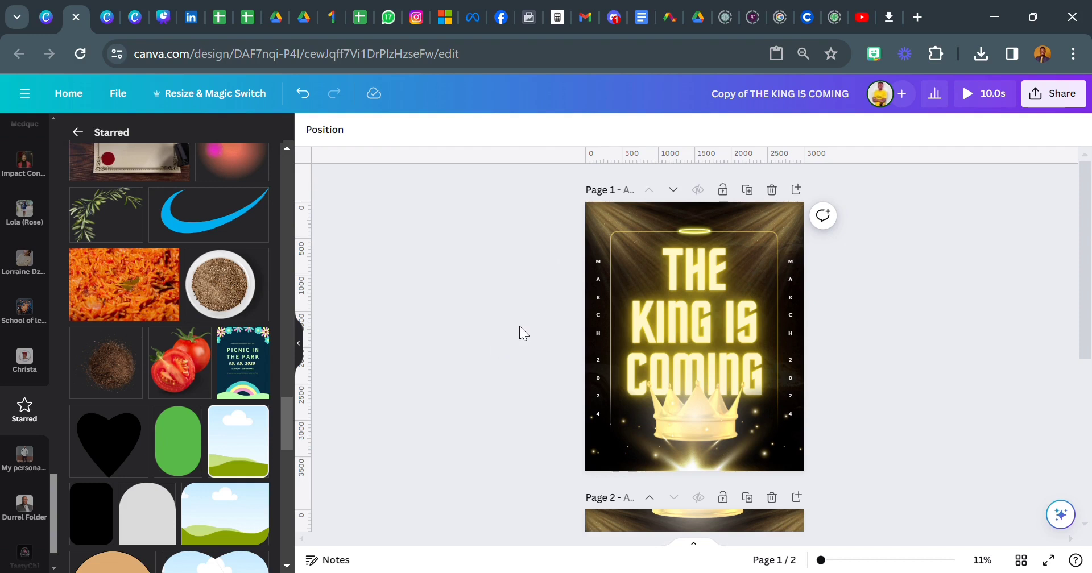
# Step: Delete page 2 and duplicate the finished flyer page
pyautogui.click(772, 498)
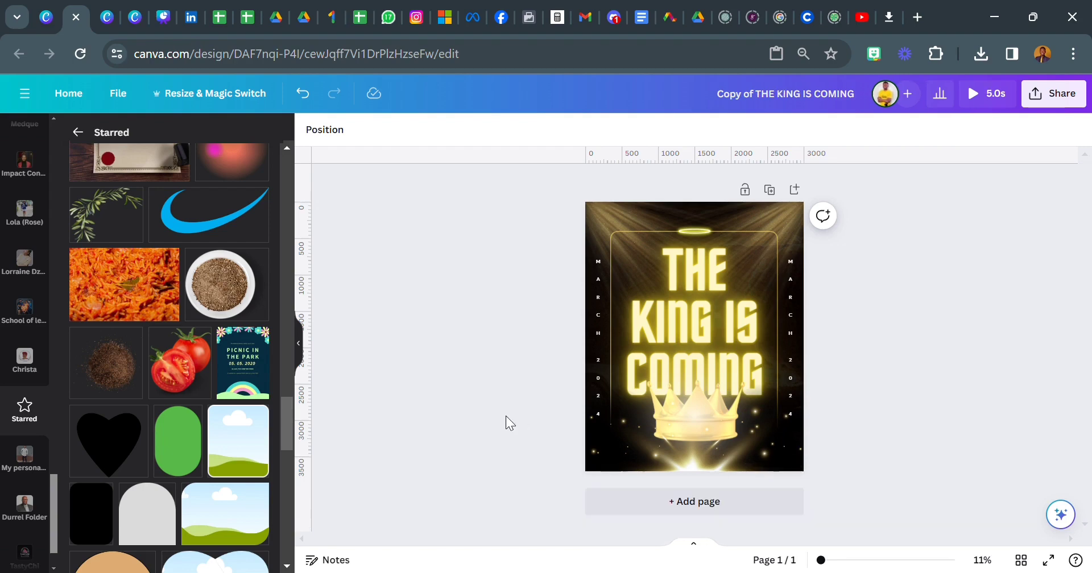
pyautogui.click(776, 193)
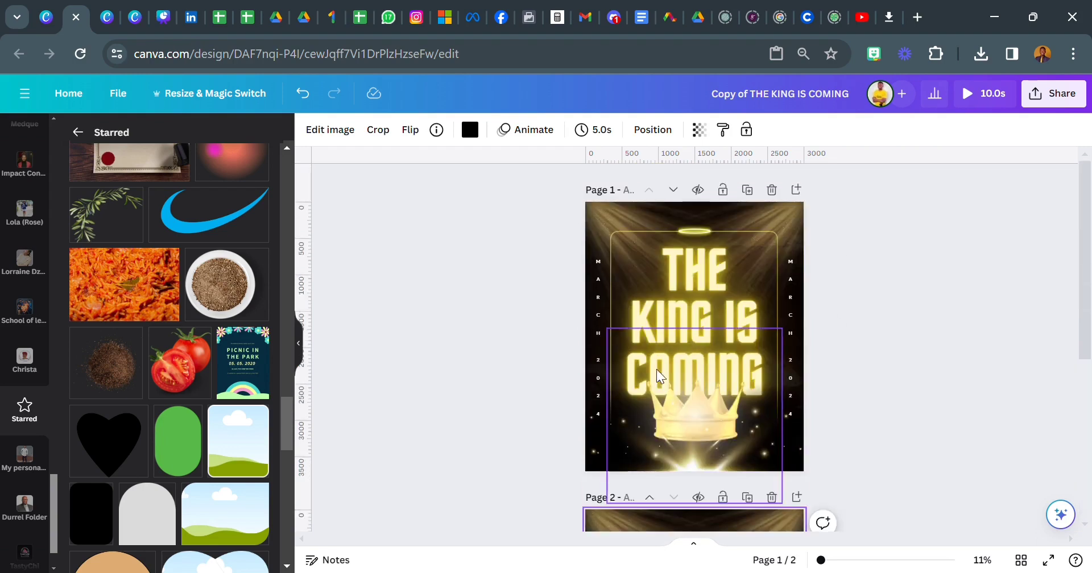
# Step: Delete both vertical "MARCH 2024" texts and the golden sparkle flare from page 1
pyautogui.click(598, 329)
pyautogui.press('Delete')
pyautogui.click(791, 318)
pyautogui.press('Delete')
pyautogui.moveTo(836, 319); pyautogui.dragTo(615, 318)
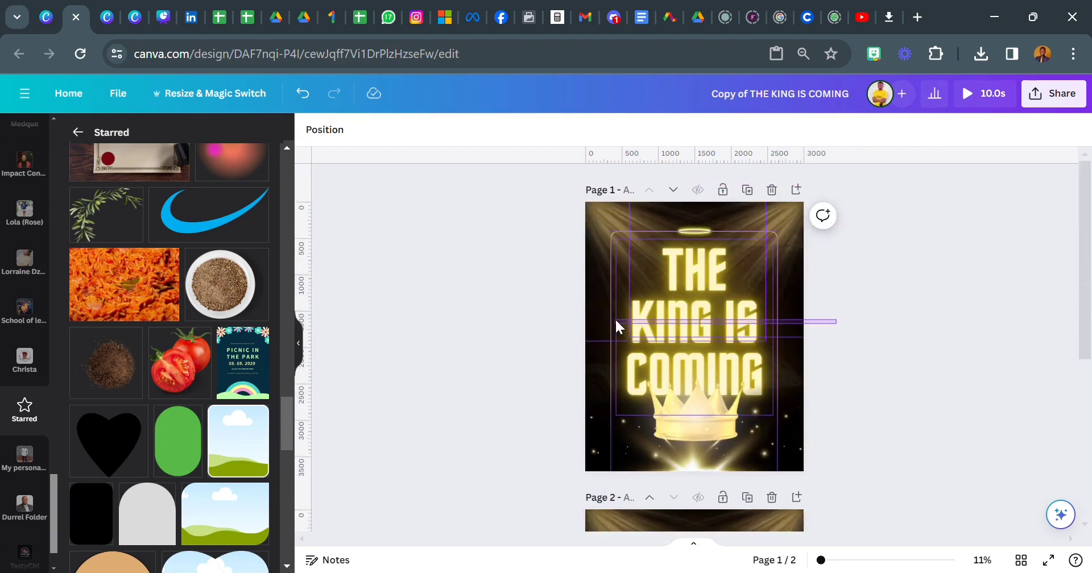
pyautogui.click(796, 398)
pyautogui.click(695, 362)
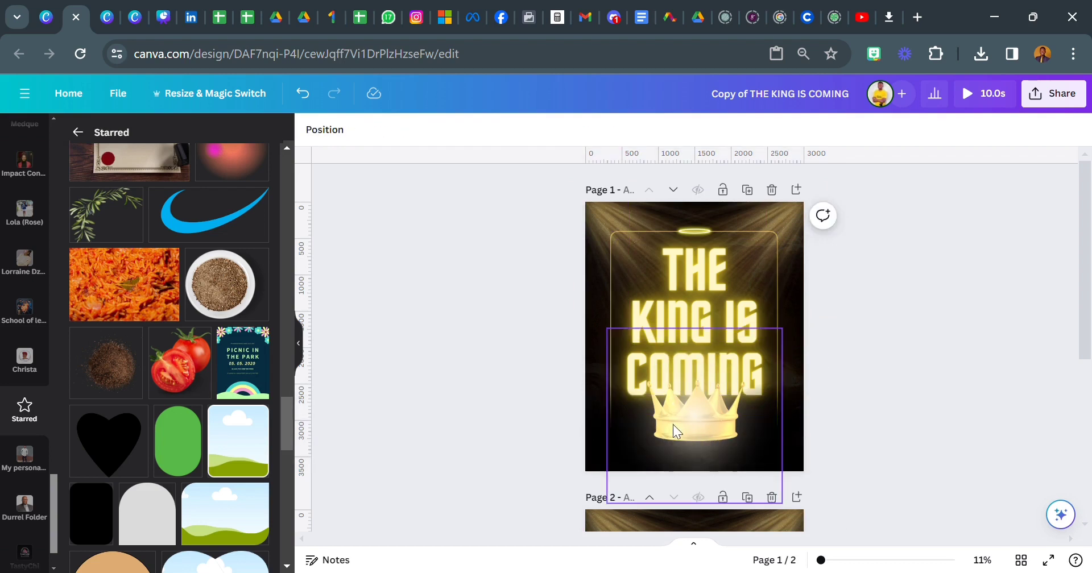
# Step: Delete the gold frame, the neon title and the neon halo from page 1
pyautogui.click(613, 323)
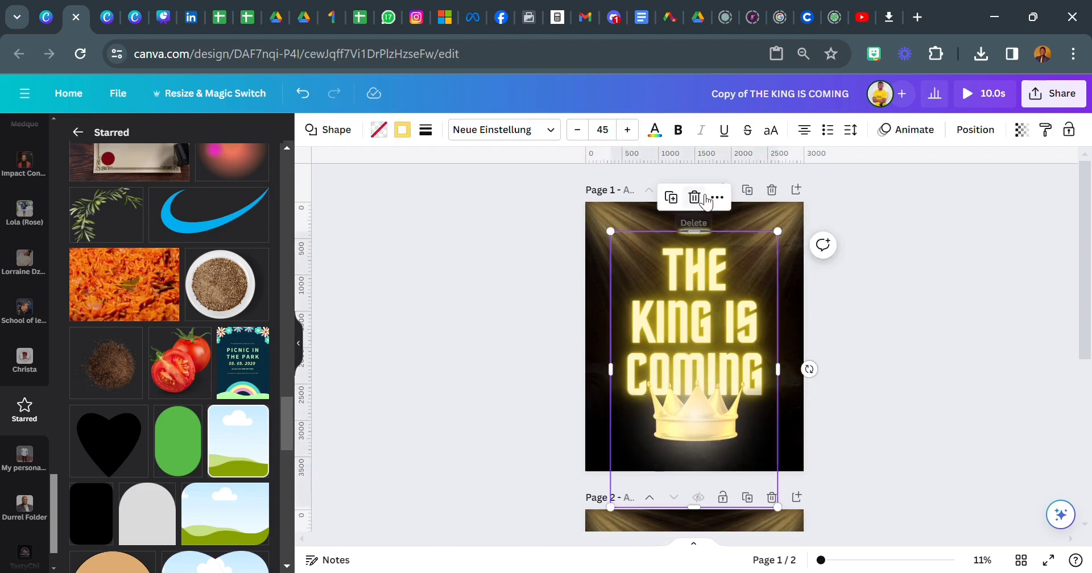
pyautogui.click(619, 319)
pyautogui.click(740, 206)
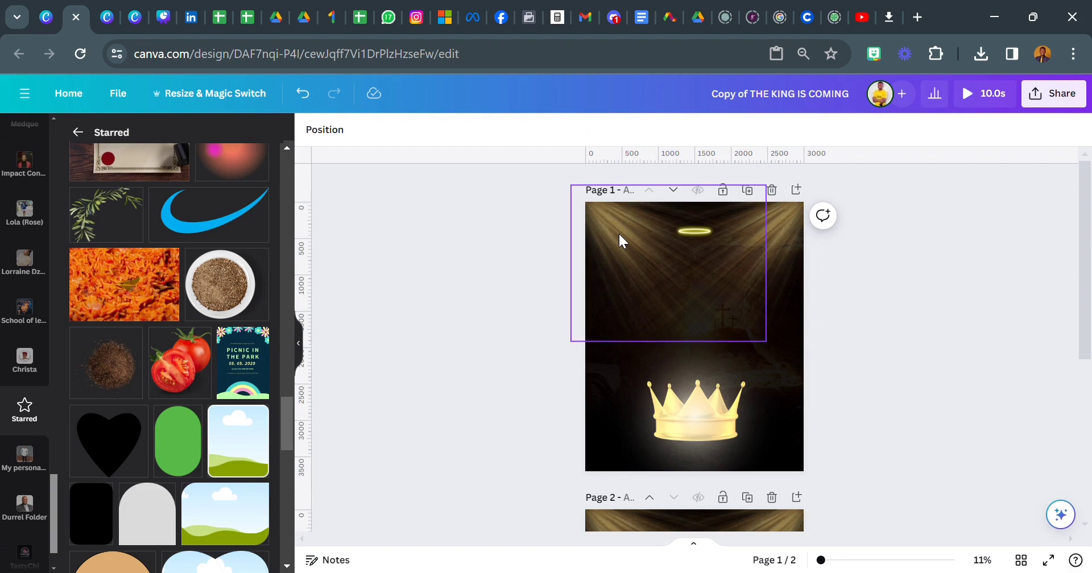
pyautogui.click(699, 232)
pyautogui.click(695, 188)
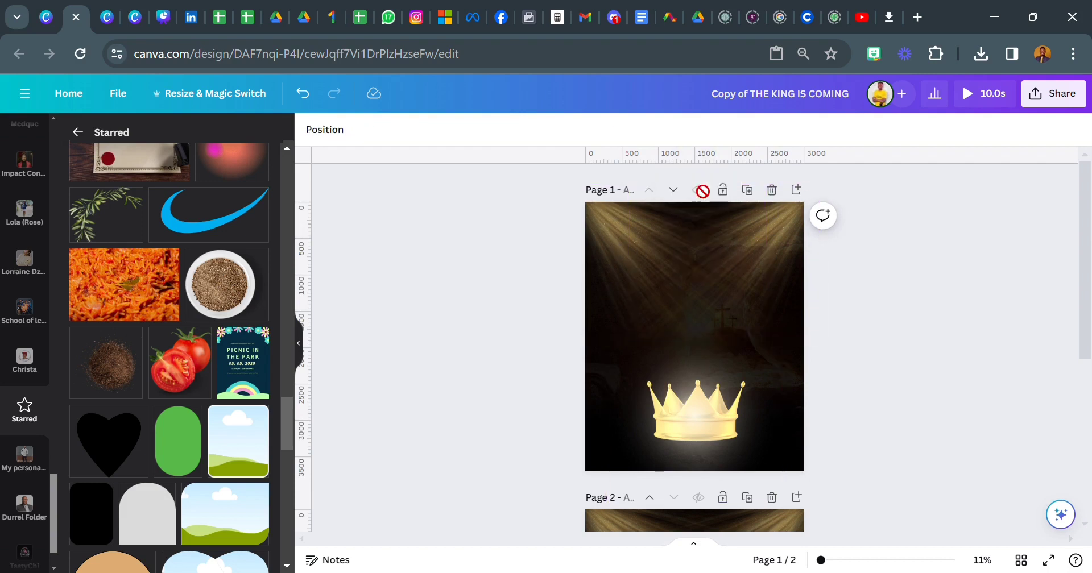
# Step: Delete both black gradients from the lower corners of page 1
pyautogui.click(605, 415)
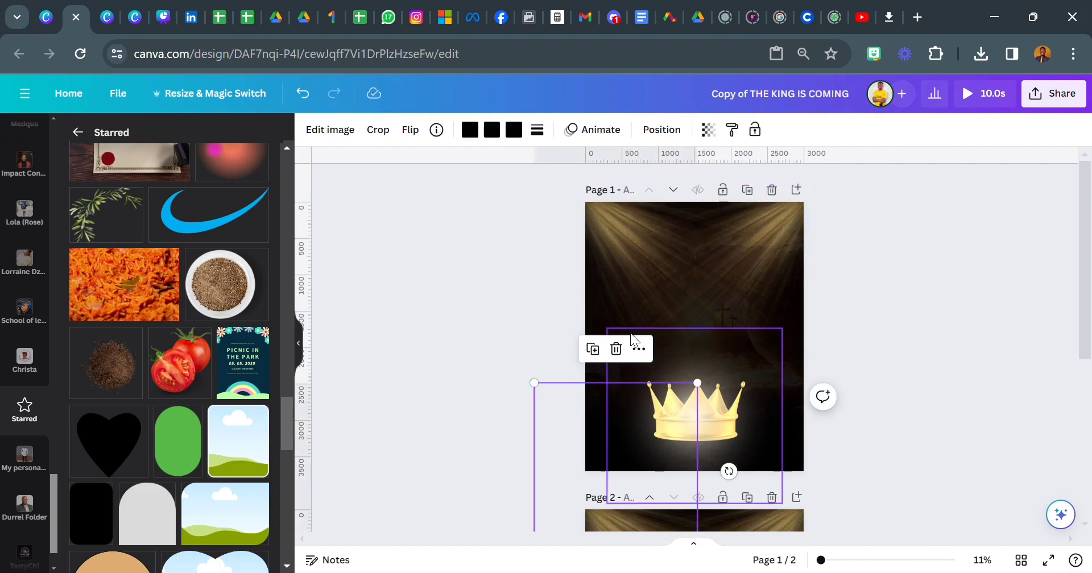
pyautogui.click(616, 349)
pyautogui.click(780, 450)
pyautogui.click(782, 349)
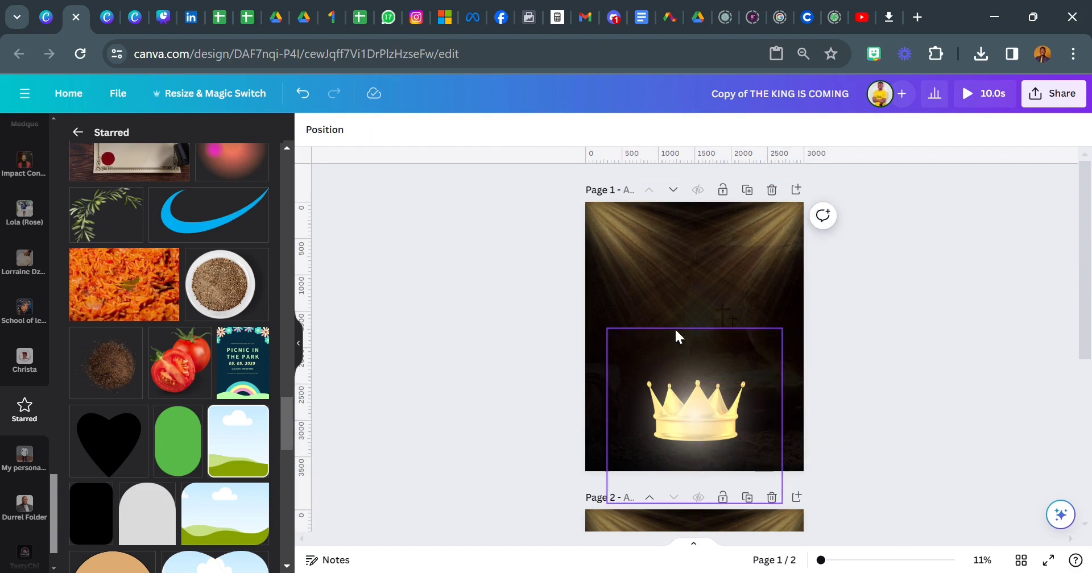
# Step: Group the crown with its glow on page 1 and move the group up past the page's upper edge
pyautogui.click(607, 290)
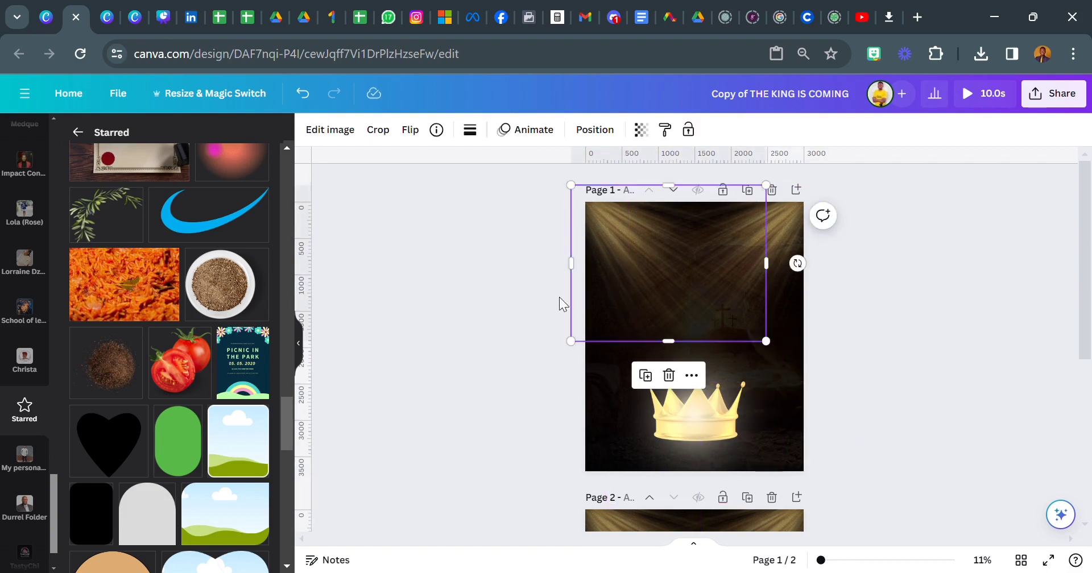
pyautogui.click(536, 285)
pyautogui.click(606, 259)
pyautogui.click(500, 297)
pyautogui.moveTo(600, 396); pyautogui.dragTo(729, 430)
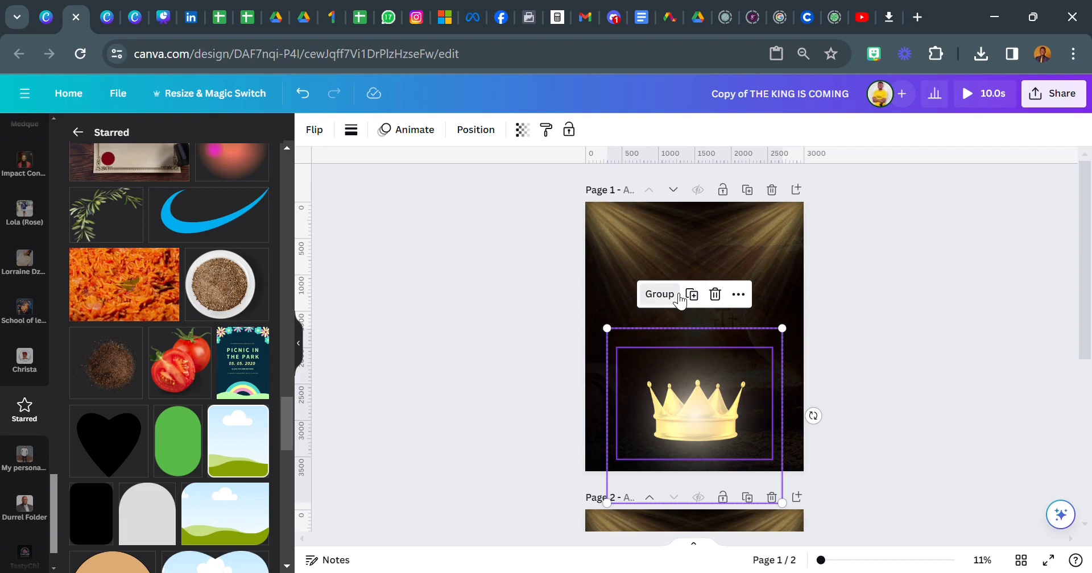
pyautogui.click(660, 294)
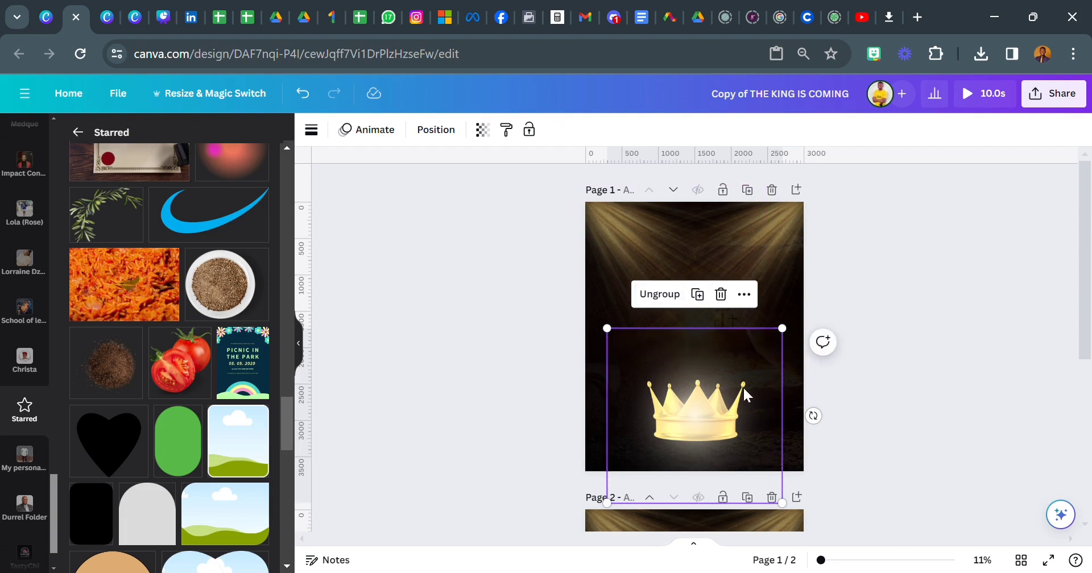
pyautogui.moveTo(760, 403); pyautogui.dragTo(768, 196)
# Step: Lock both light ray images on page 1
pyautogui.click(598, 267)
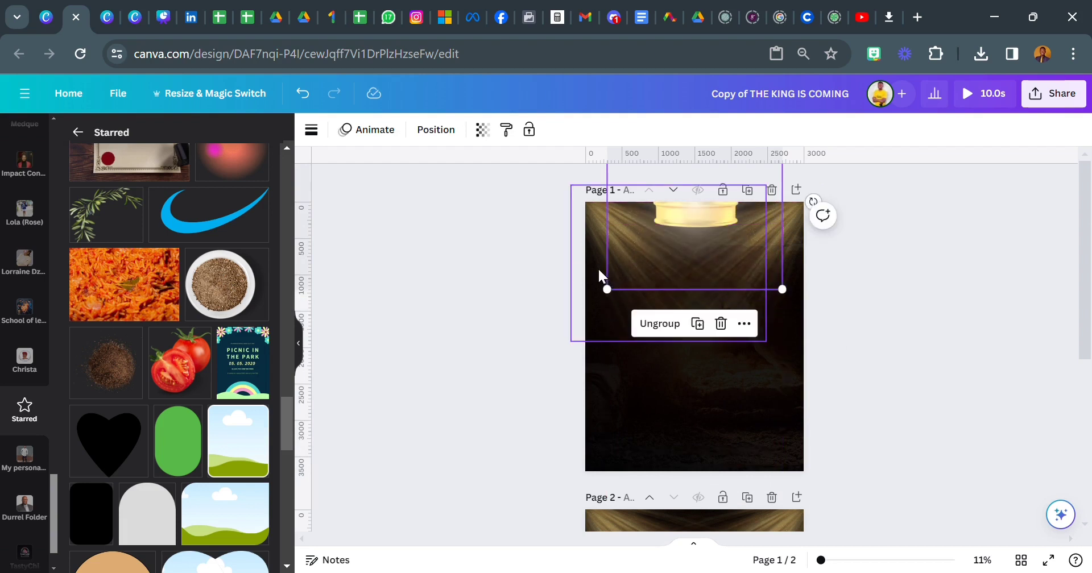
pyautogui.click(566, 302)
pyautogui.click(797, 299)
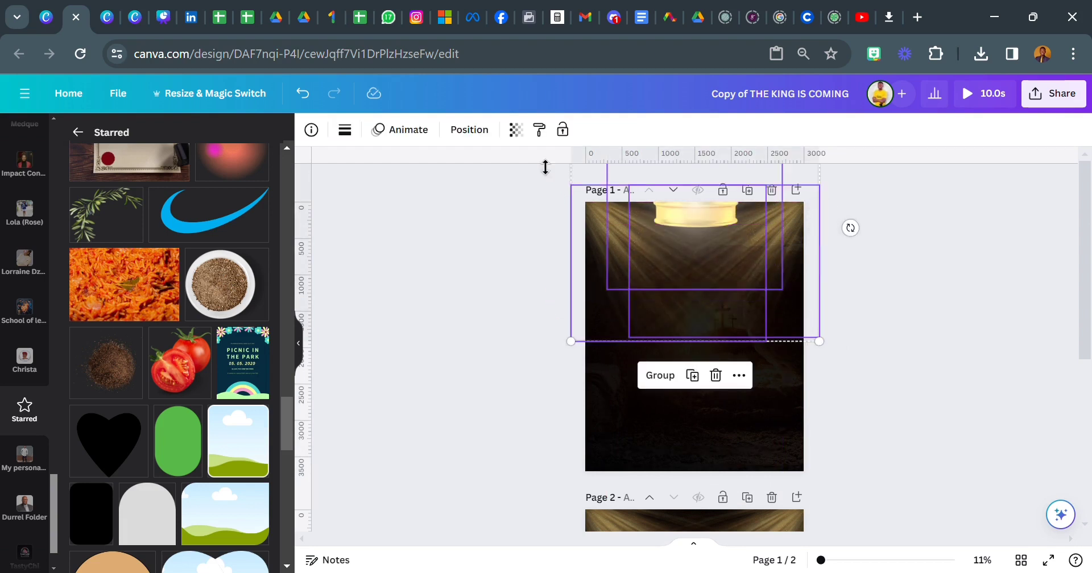
pyautogui.click(543, 318)
pyautogui.moveTo(543, 319); pyautogui.dragTo(821, 322)
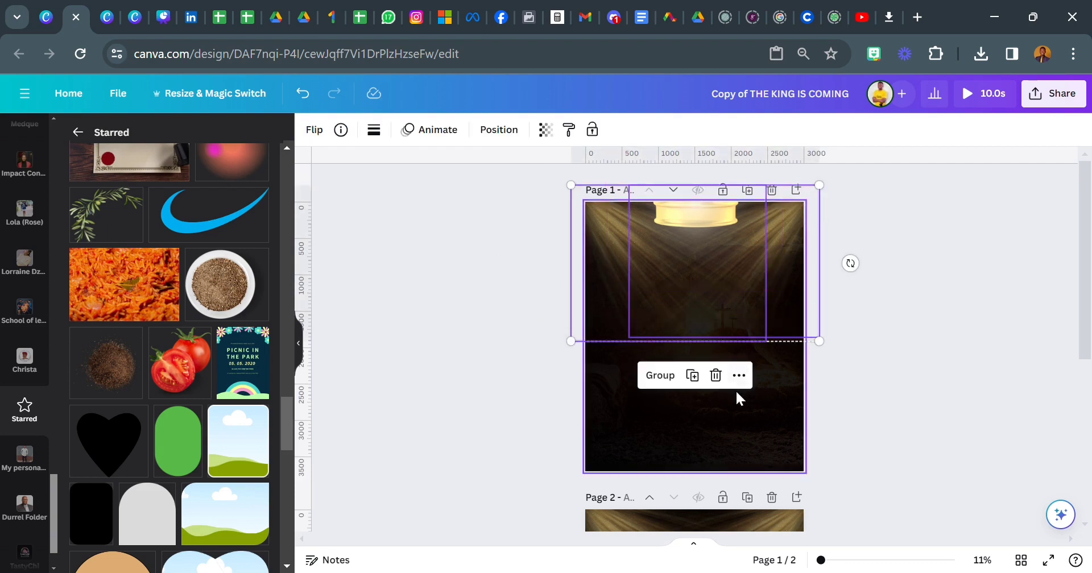
pyautogui.click(592, 129)
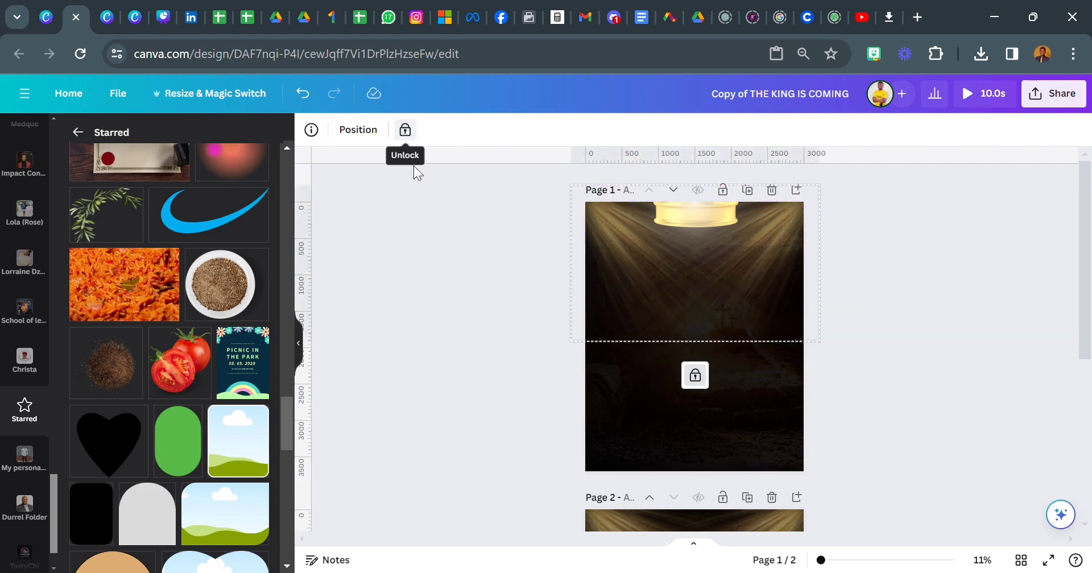
pyautogui.click(428, 301)
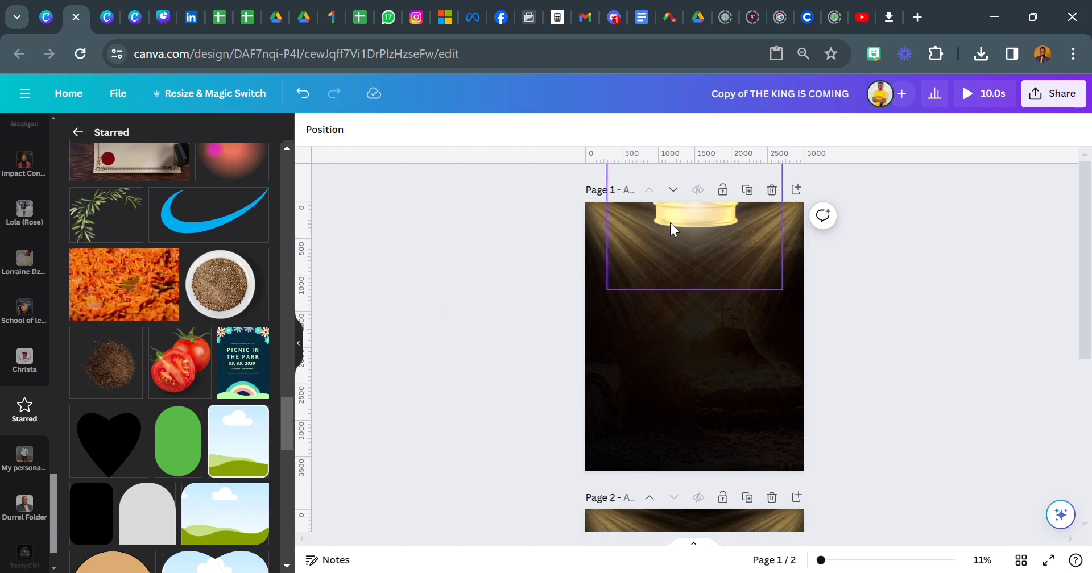
# Step: Try to give only the glow a custom animation path down page 1, and undo it
pyautogui.click(662, 249)
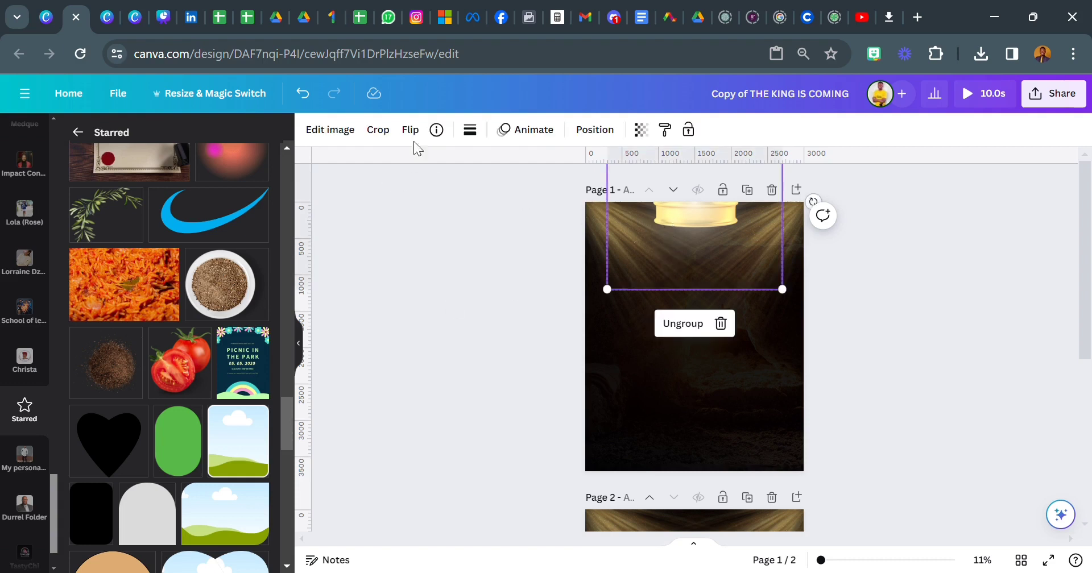
pyautogui.click(521, 134)
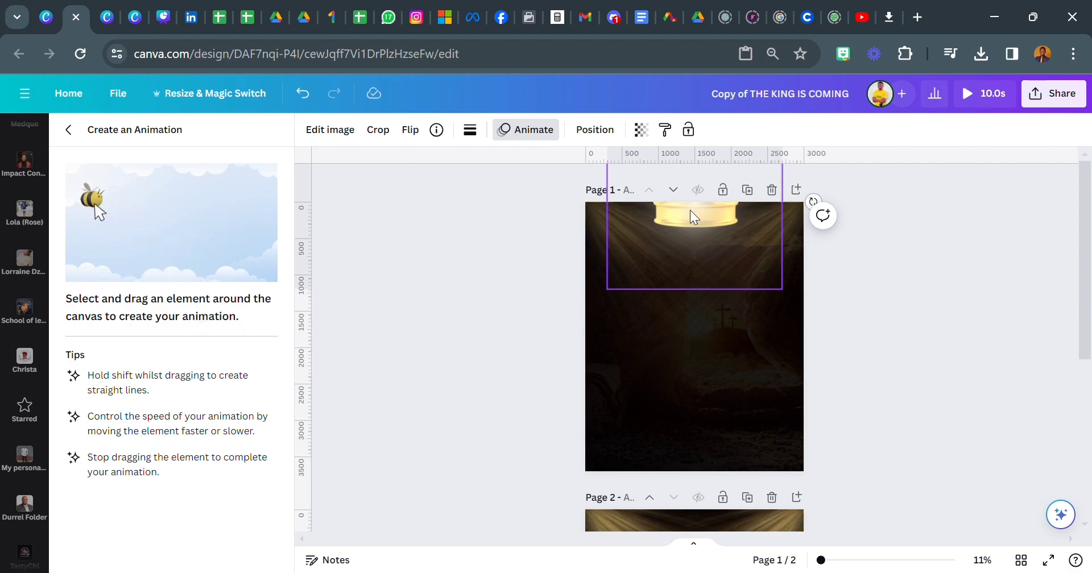
pyautogui.moveTo(691, 213); pyautogui.dragTo(692, 482)
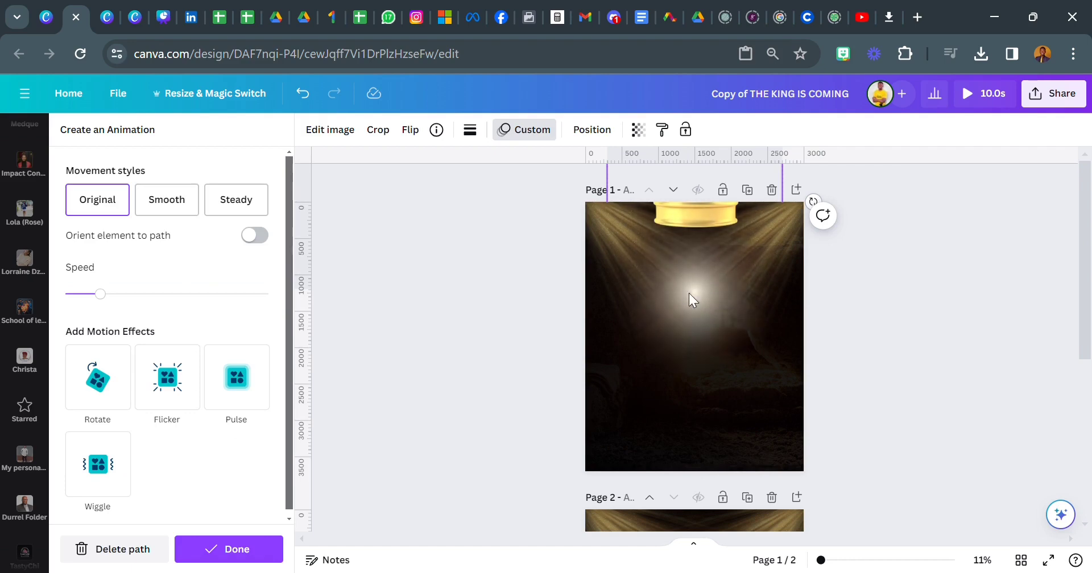
pyautogui.click(302, 94)
pyautogui.press('Escape')
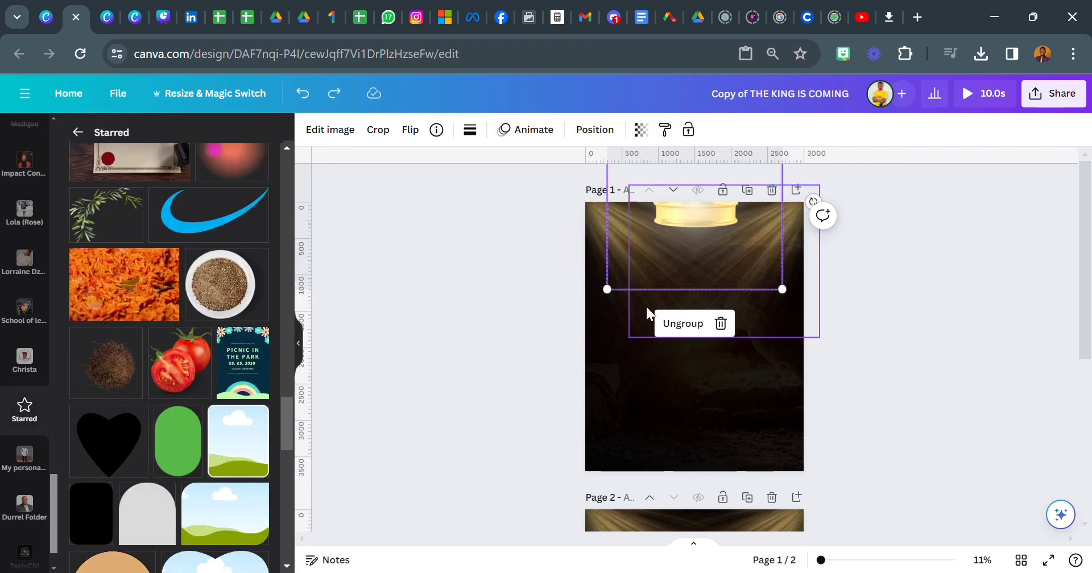
# Step: Create a custom animation moving the whole crown group straight down page 1, using the Steady movement style
pyautogui.click(695, 324)
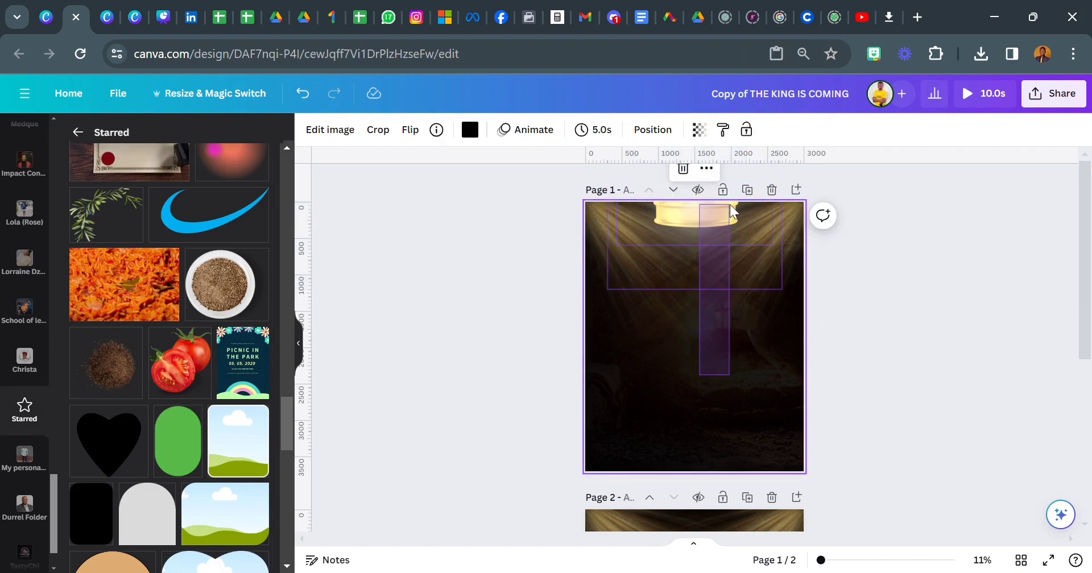
pyautogui.click(661, 326)
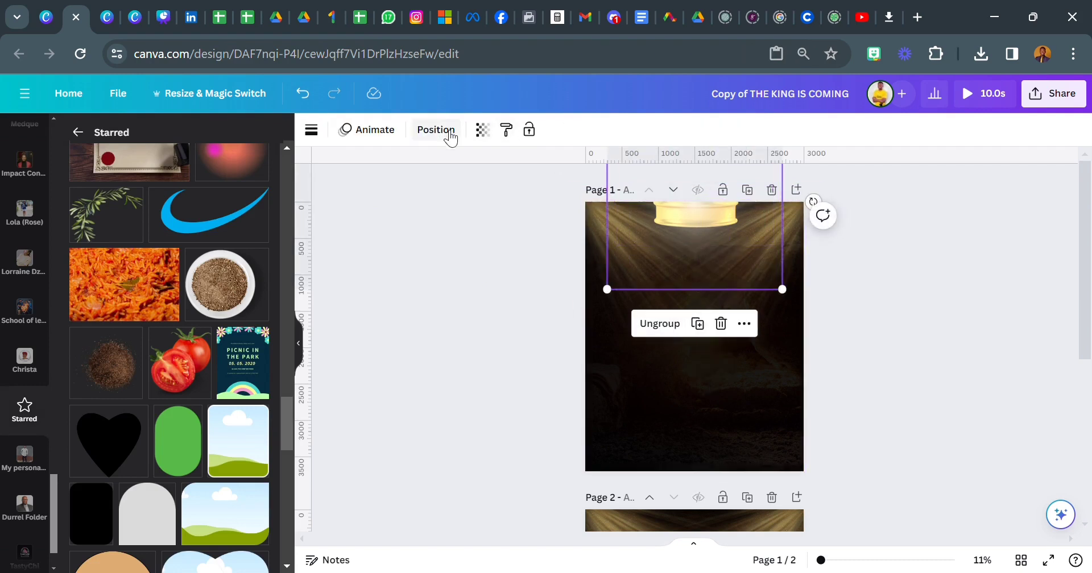
pyautogui.click(695, 212)
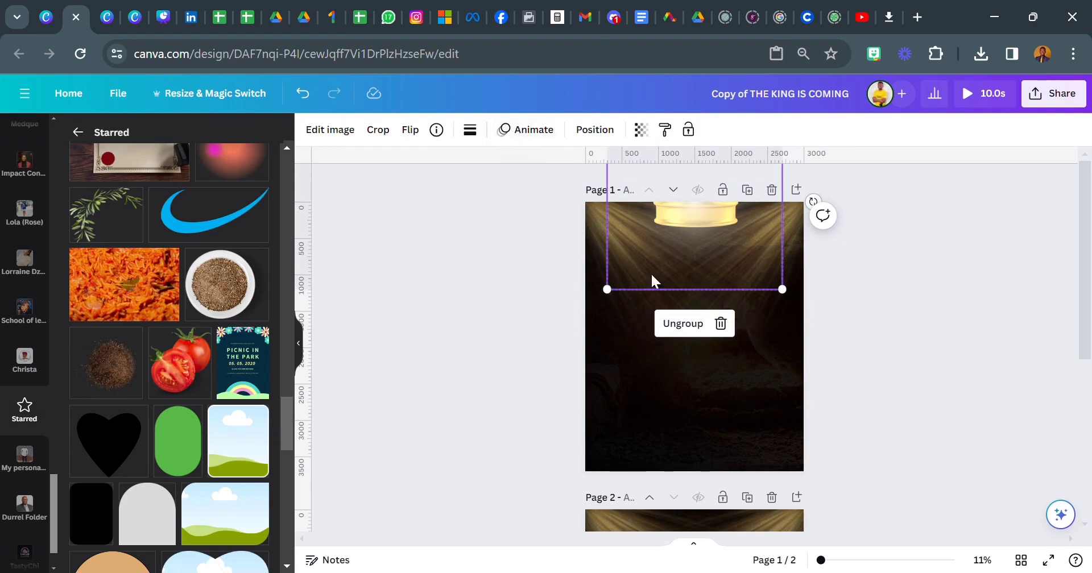
pyautogui.click(682, 322)
pyautogui.click(670, 324)
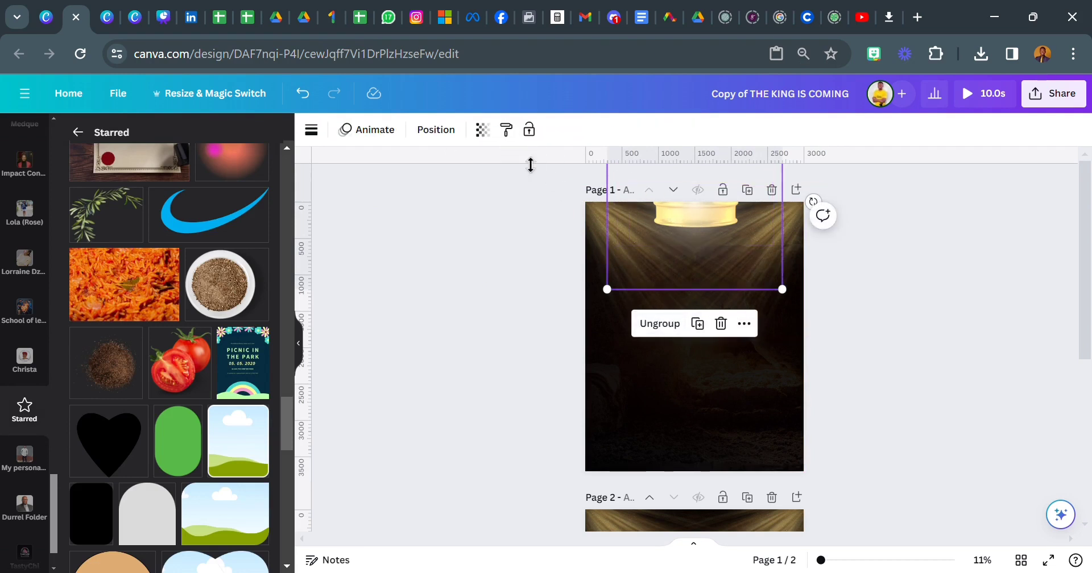
pyautogui.click(383, 131)
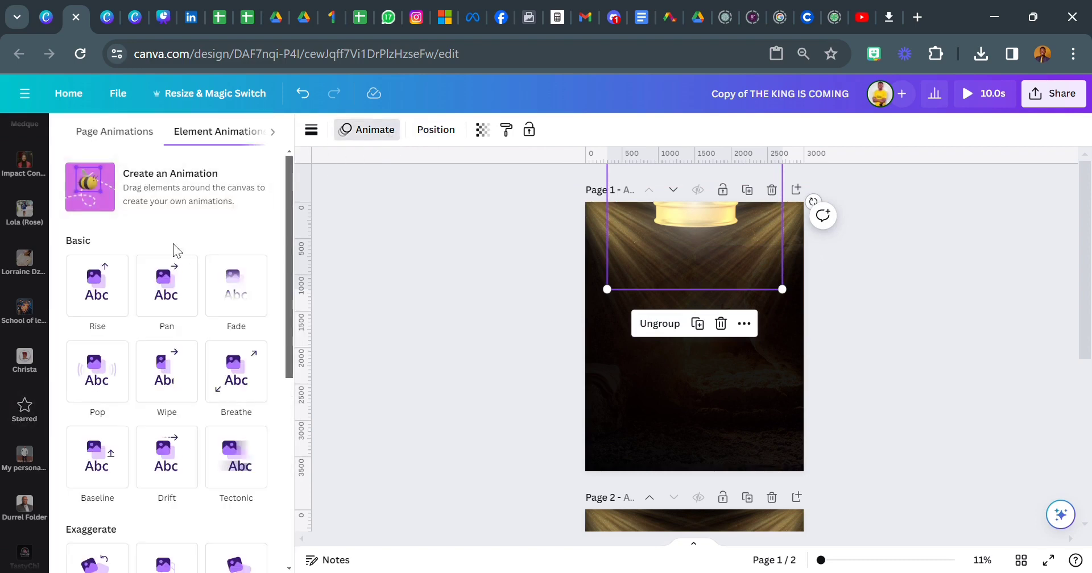
pyautogui.click(175, 197)
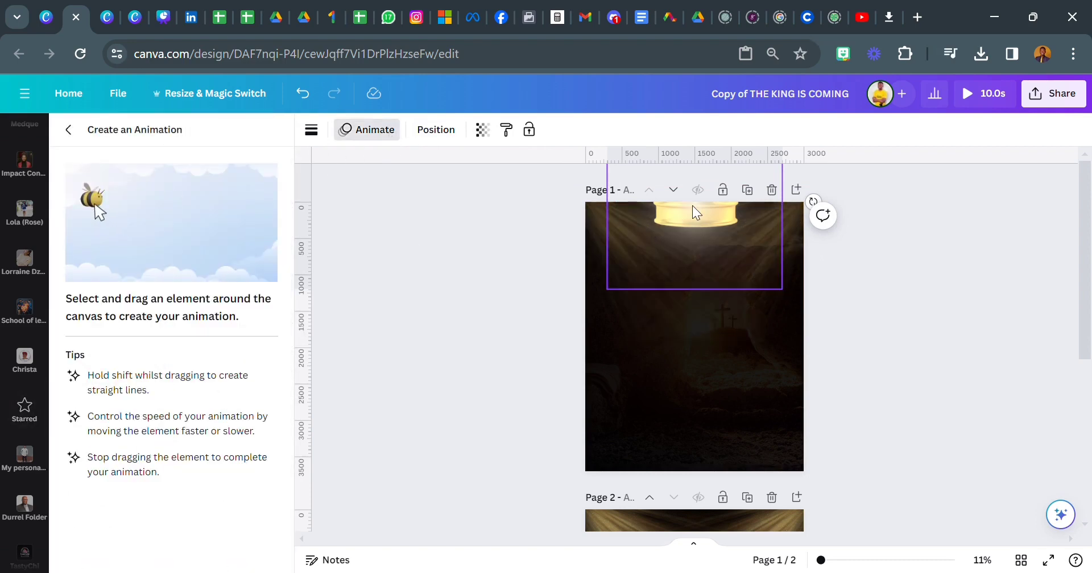
pyautogui.moveTo(691, 205); pyautogui.dragTo(692, 472)
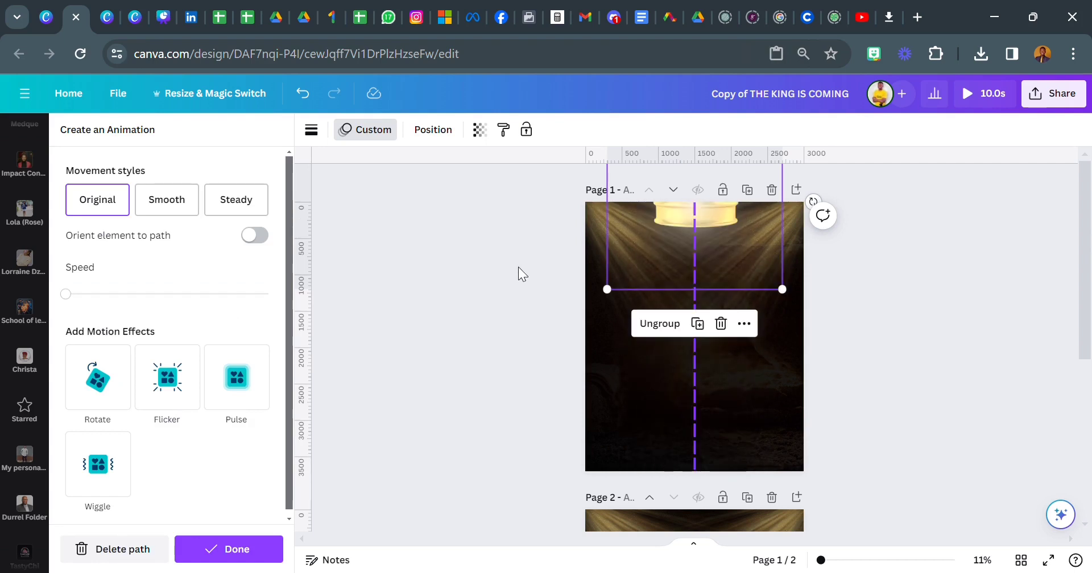
pyautogui.click(237, 203)
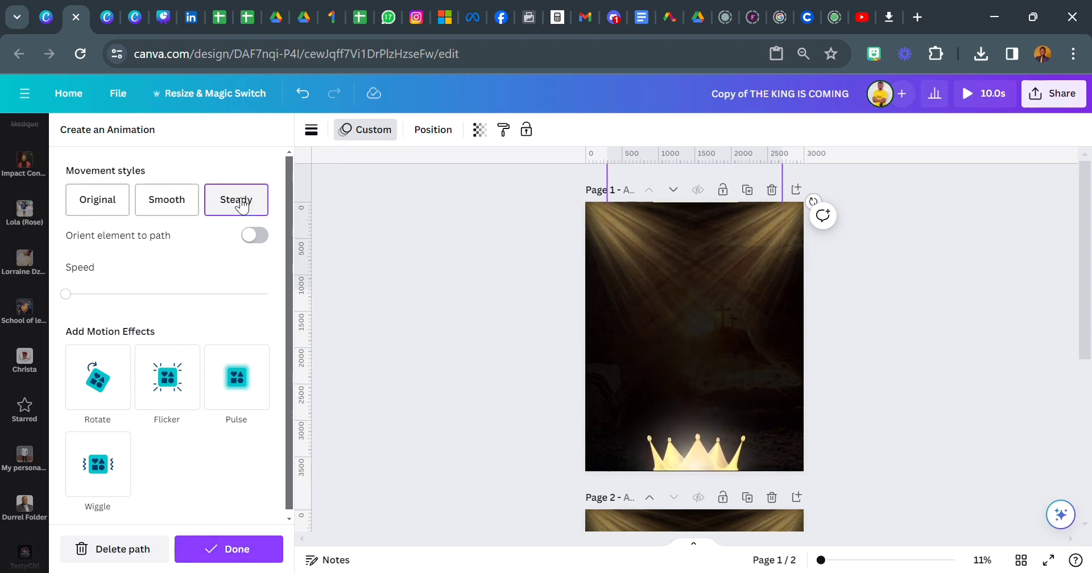
pyautogui.click(253, 547)
# Step: Unlock both light ray images on page 1
pyautogui.click(598, 227)
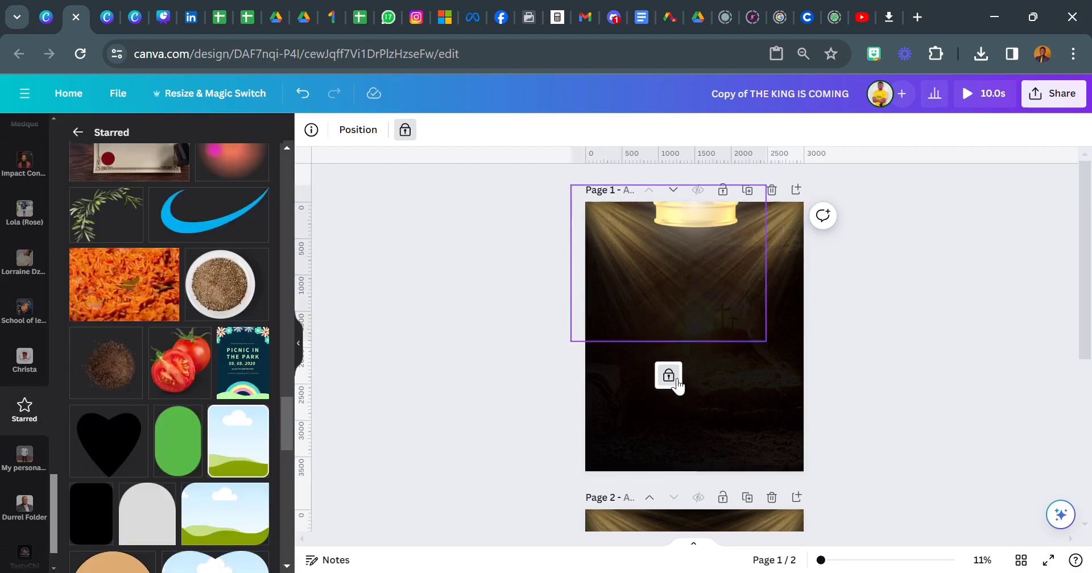
pyautogui.click(731, 285)
pyautogui.click(750, 330)
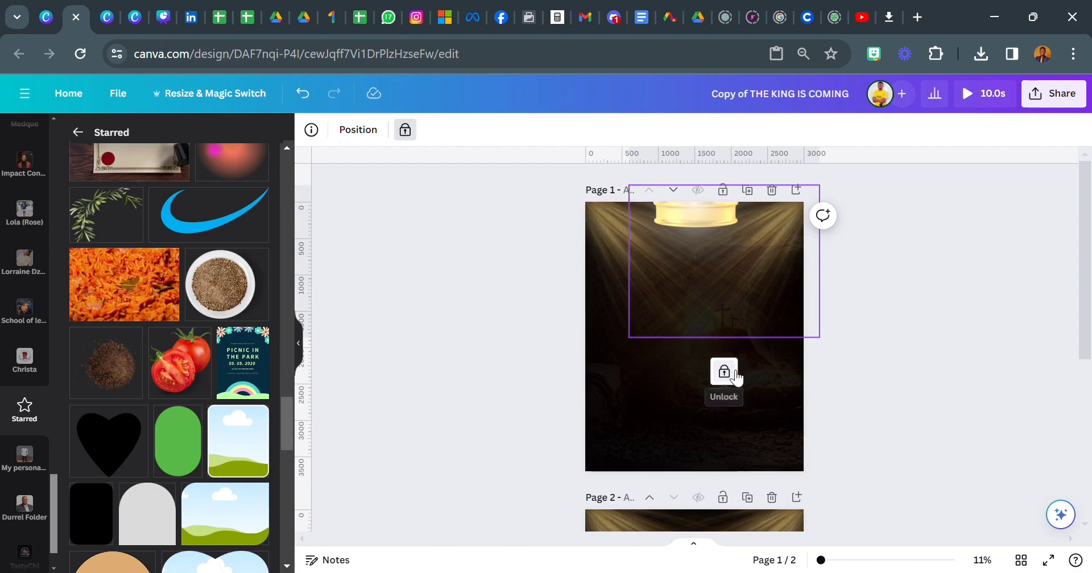
pyautogui.click(733, 296)
# Step: Apply the Fade animation to both light ray images on page 1
pyautogui.moveTo(660, 241); pyautogui.dragTo(603, 245)
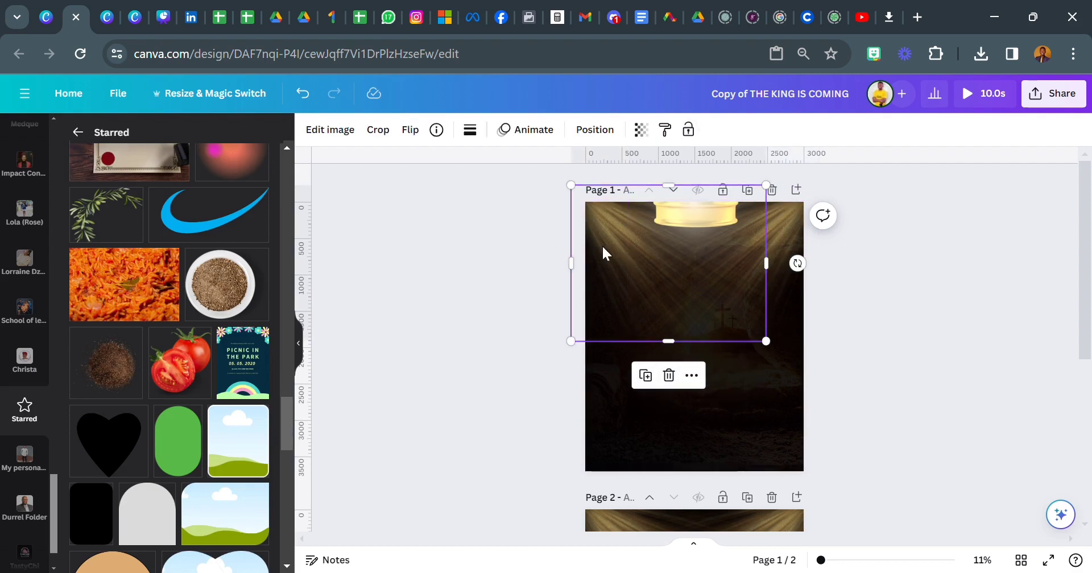
pyautogui.click(527, 131)
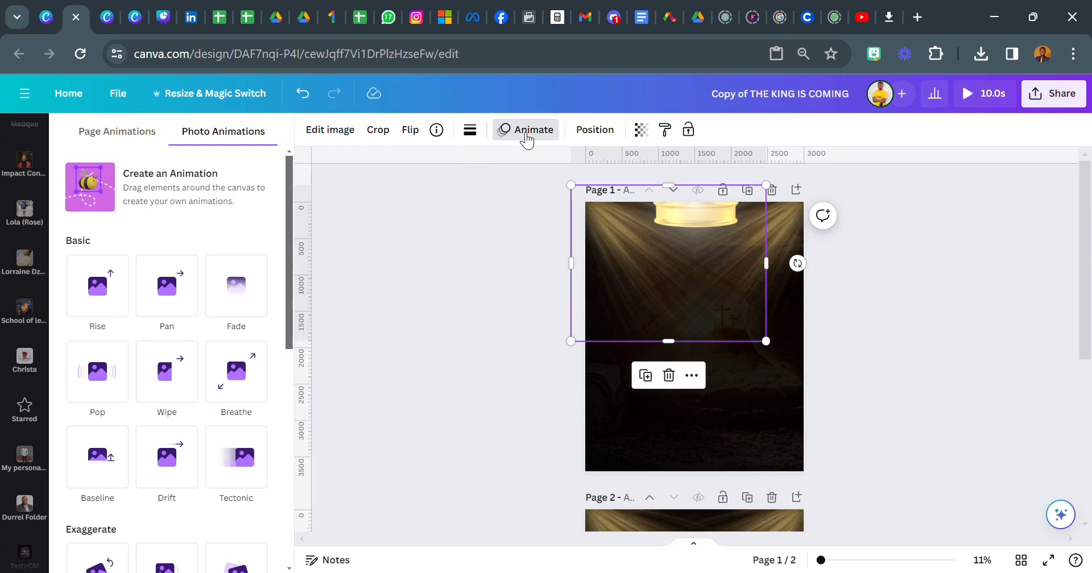
pyautogui.click(262, 296)
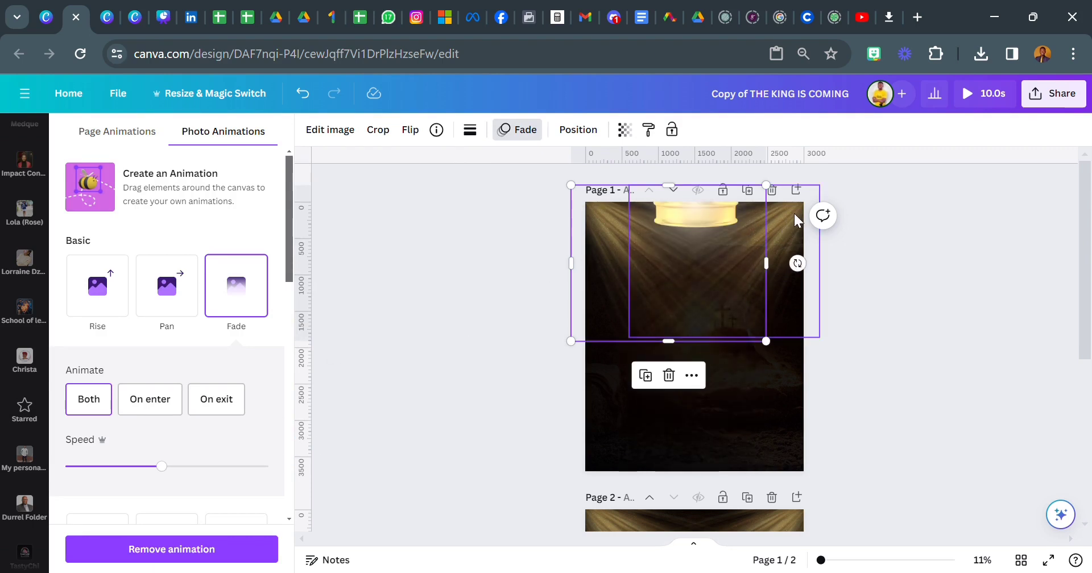
pyautogui.hotkey('ctrl', 'z')
pyautogui.click(233, 305)
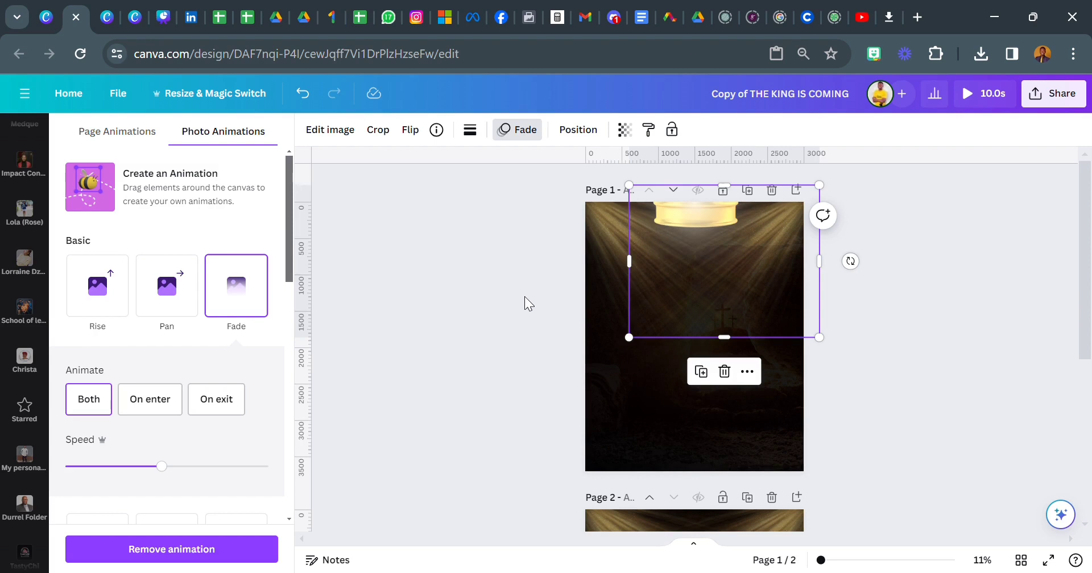
pyautogui.click(621, 441)
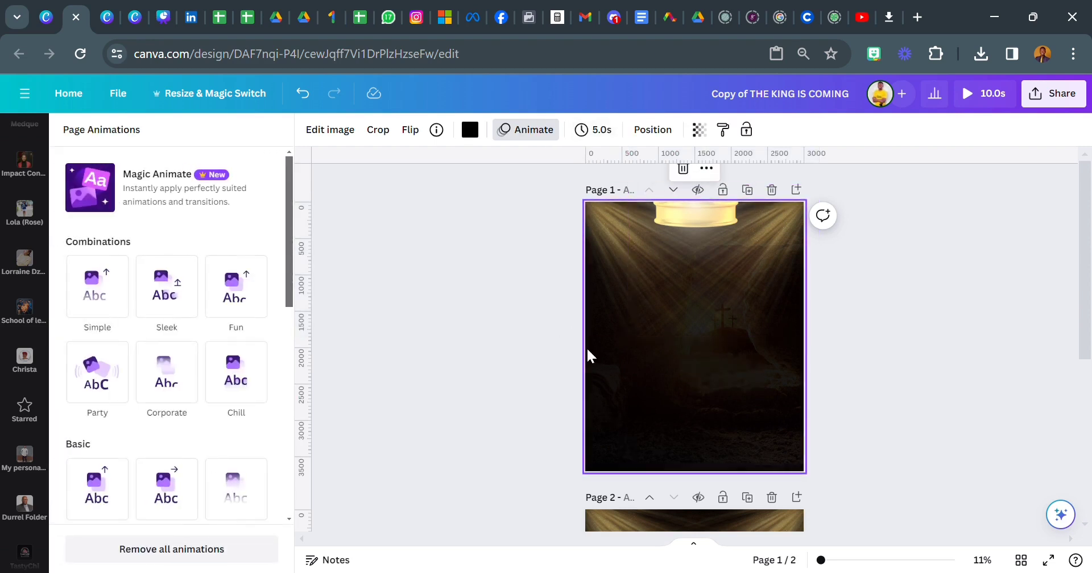
# Step: Narrow the text box of the vertical "MARCH 2024" on the left side of page 2
pyautogui.scroll(-5, 586, 350)
pyautogui.scroll(-2, 591, 418)
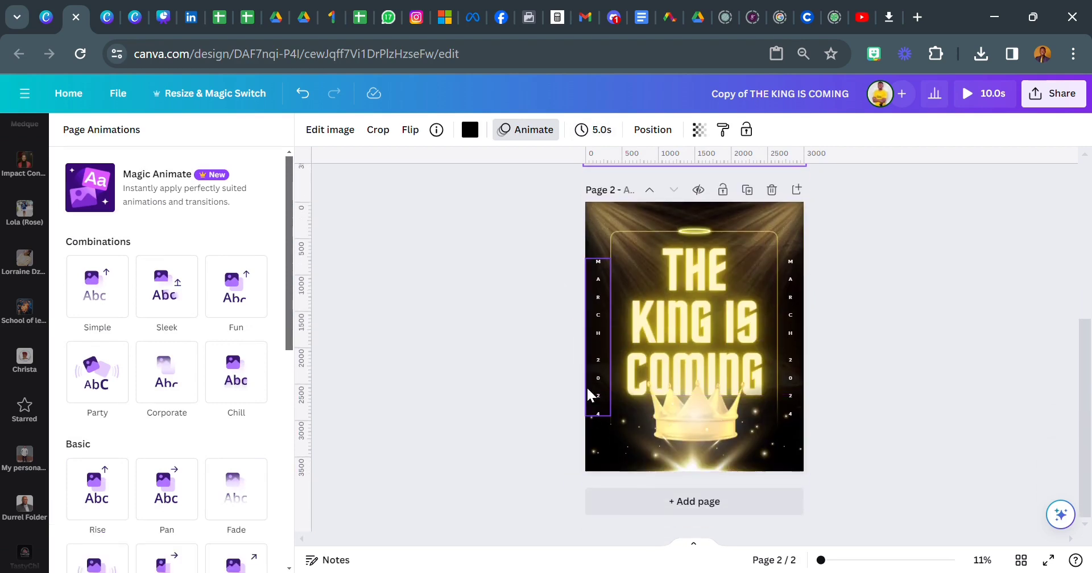
pyautogui.click(588, 375)
pyautogui.press('Escape')
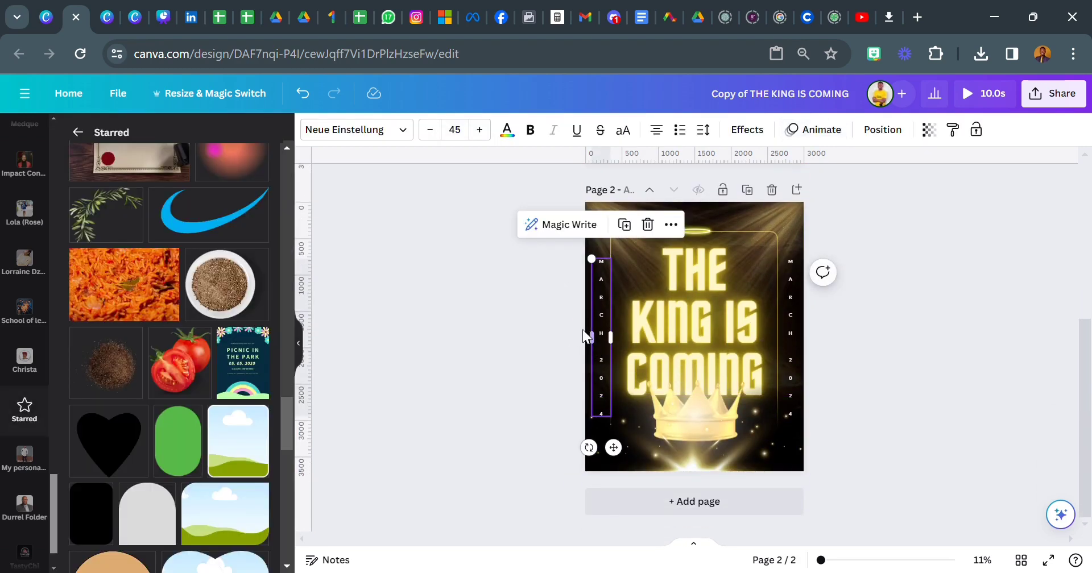
pyautogui.click(846, 561)
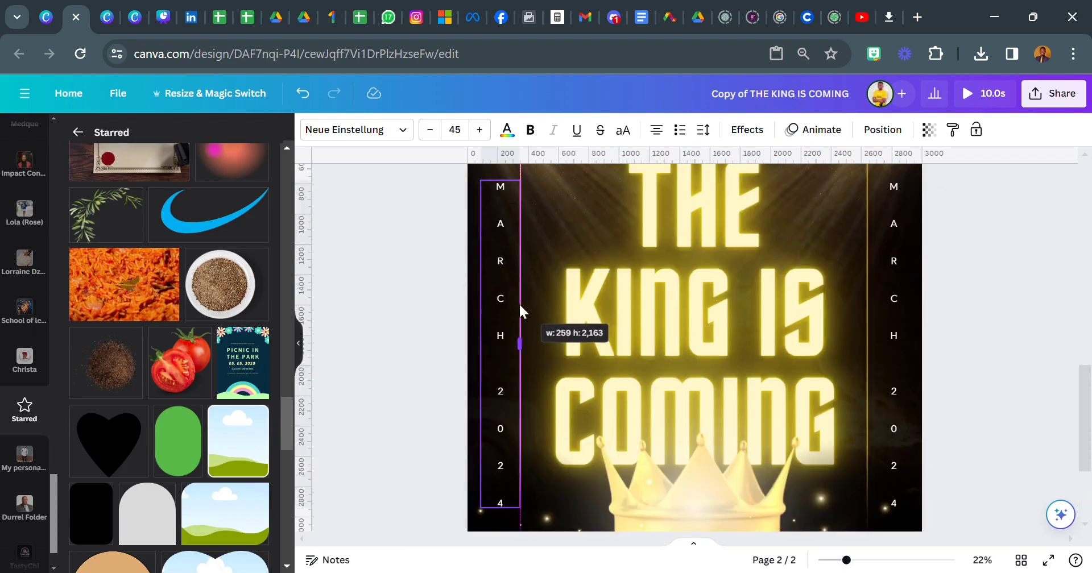
pyautogui.moveTo(519, 317); pyautogui.dragTo(515, 318)
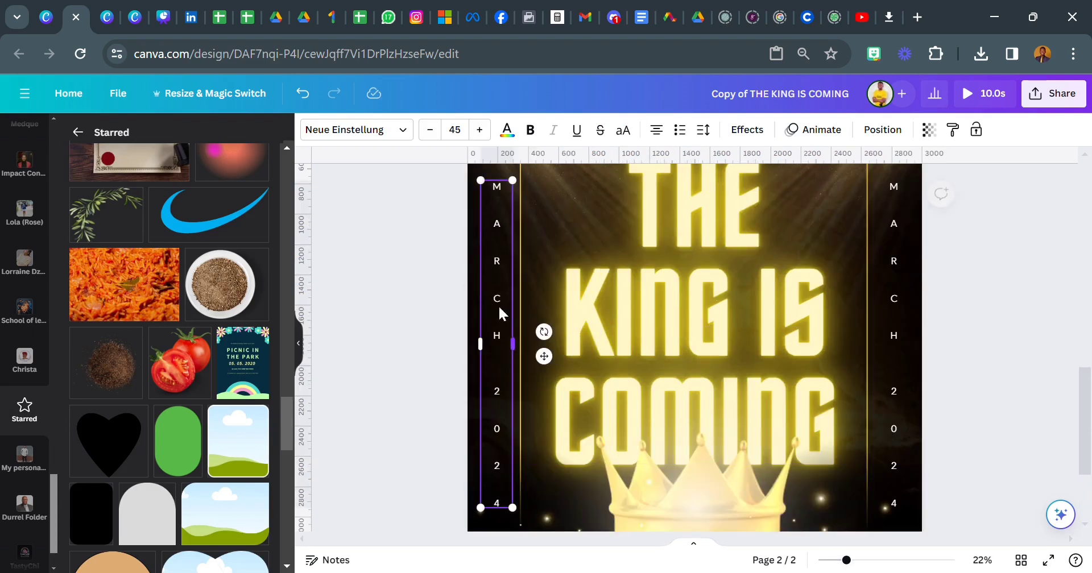
pyautogui.click(980, 560)
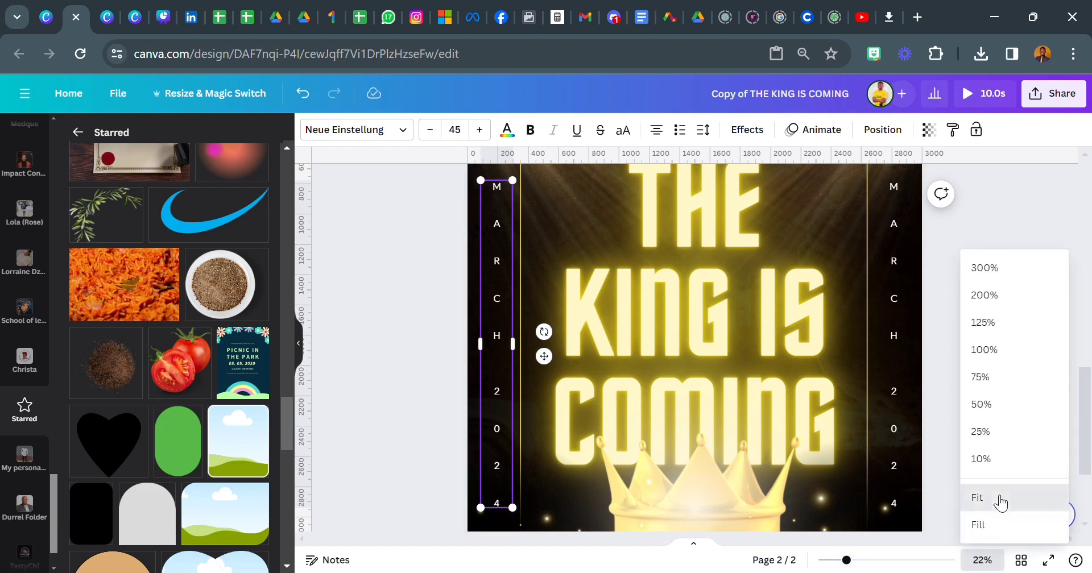
pyautogui.click(994, 498)
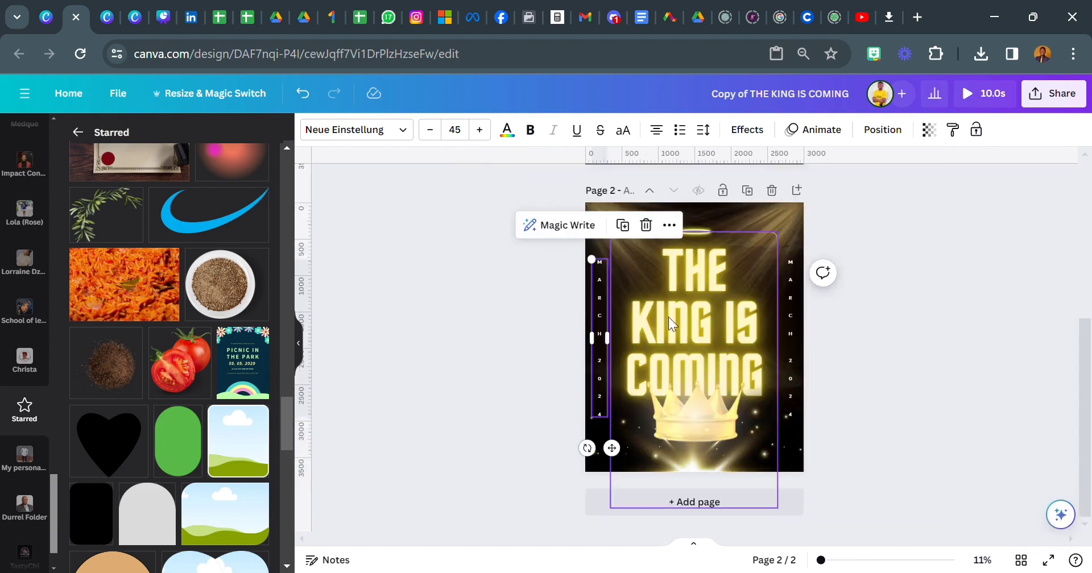
# Step: Apply the Chill page animation to page 2, the page with the full "The King Is Coming" flyer
pyautogui.click(563, 266)
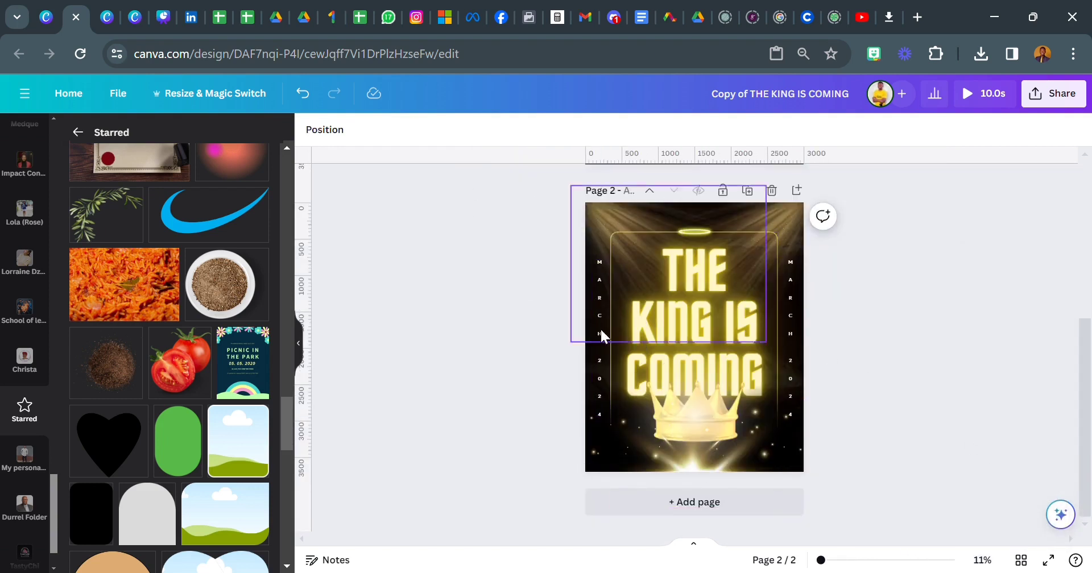
pyautogui.click(613, 219)
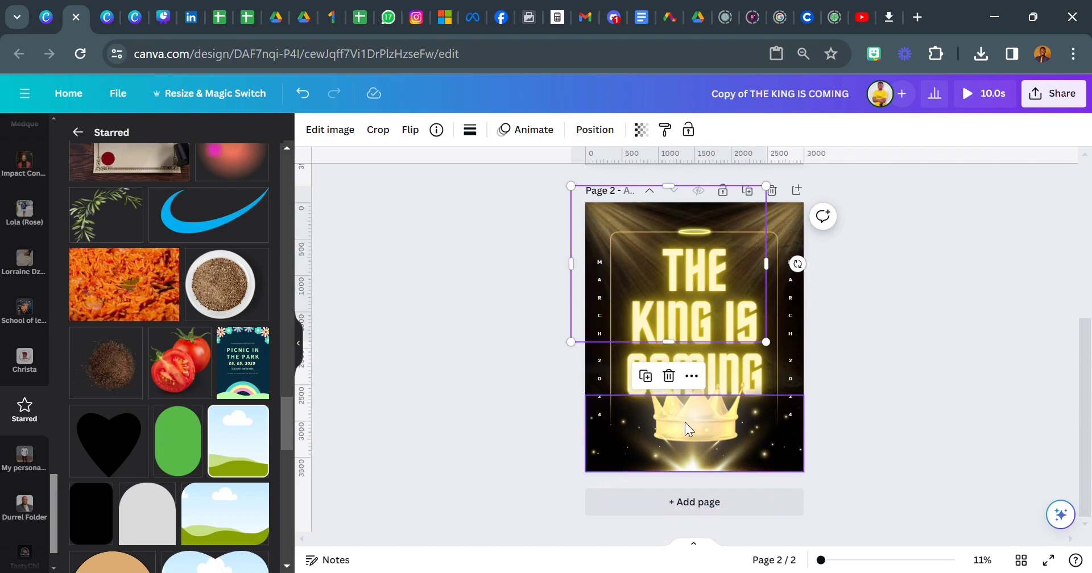
pyautogui.click(541, 298)
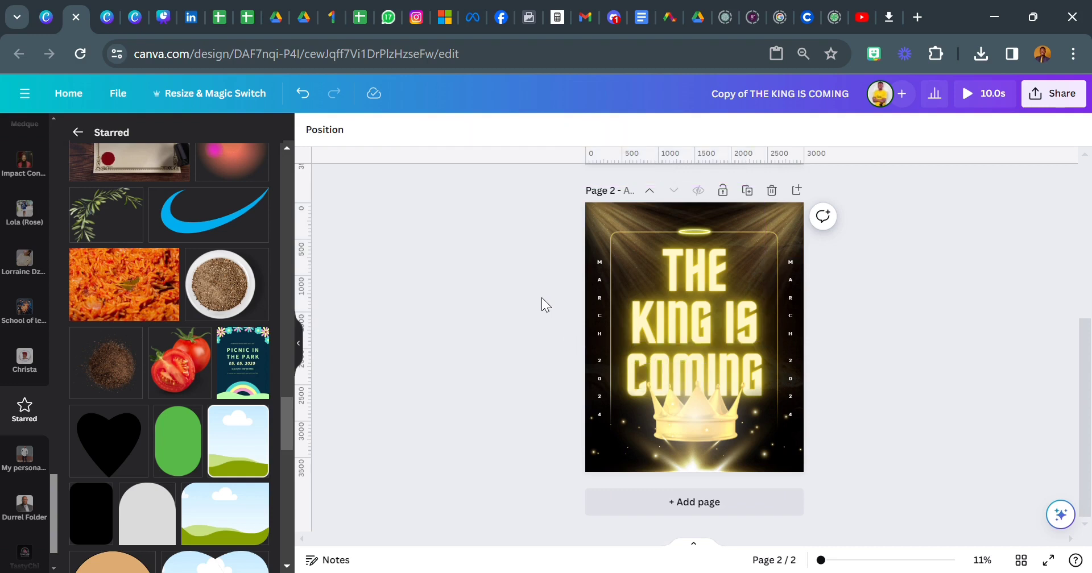
pyautogui.click(585, 348)
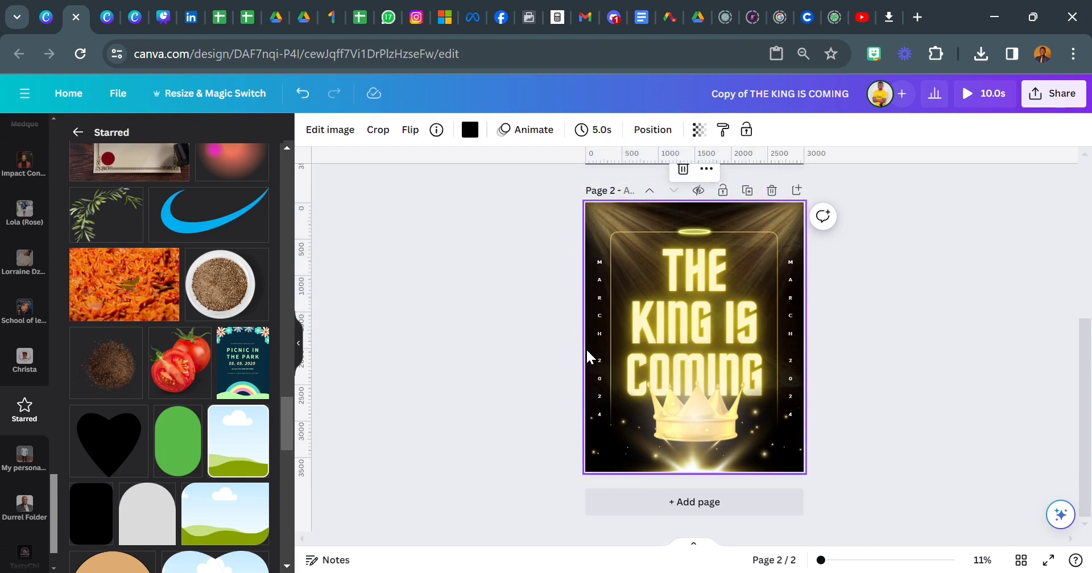
pyautogui.click(541, 143)
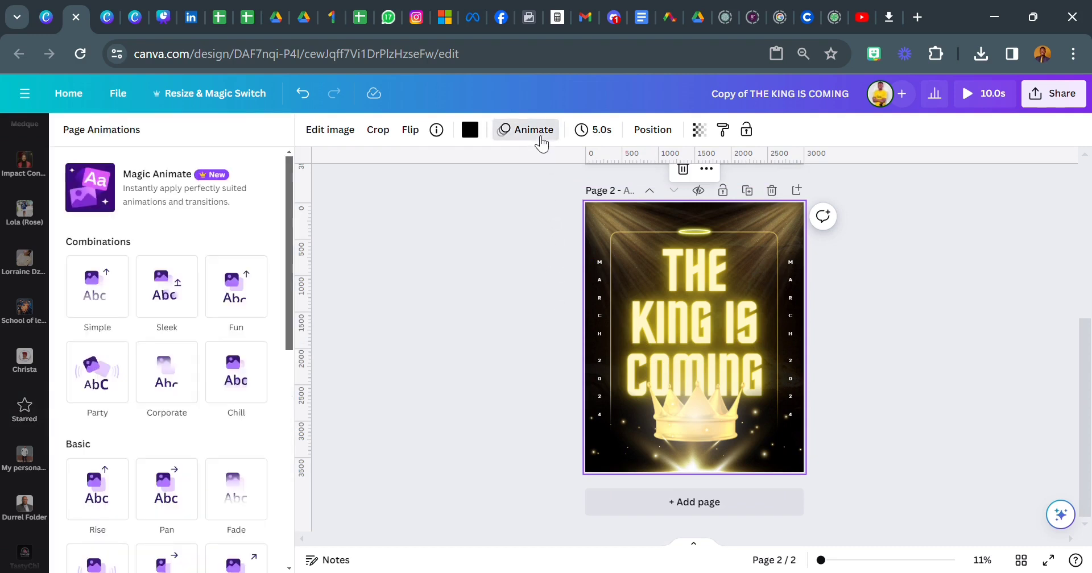
pyautogui.click(254, 393)
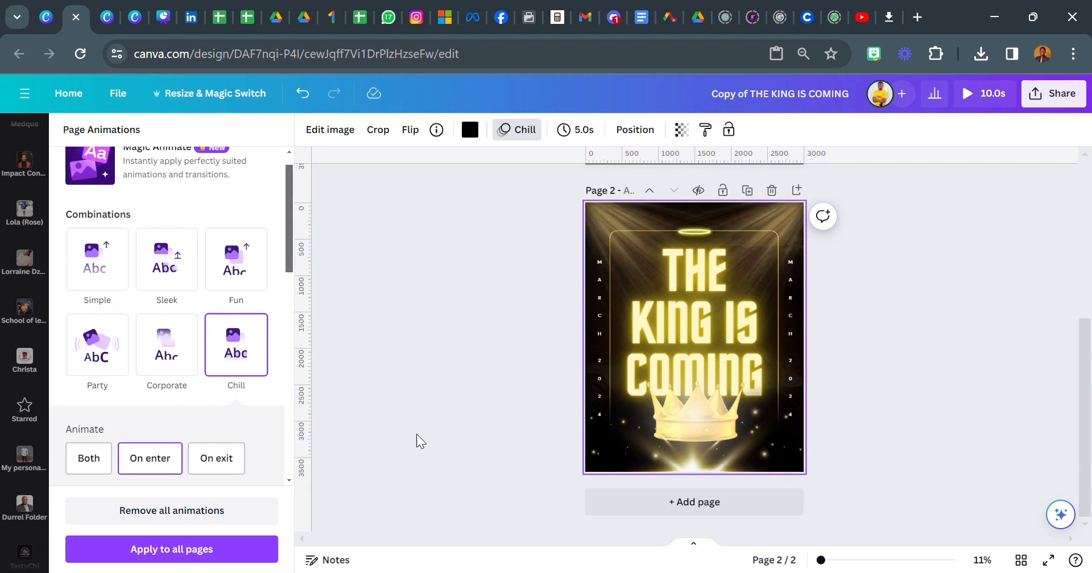
pyautogui.scroll(5, 421, 388)
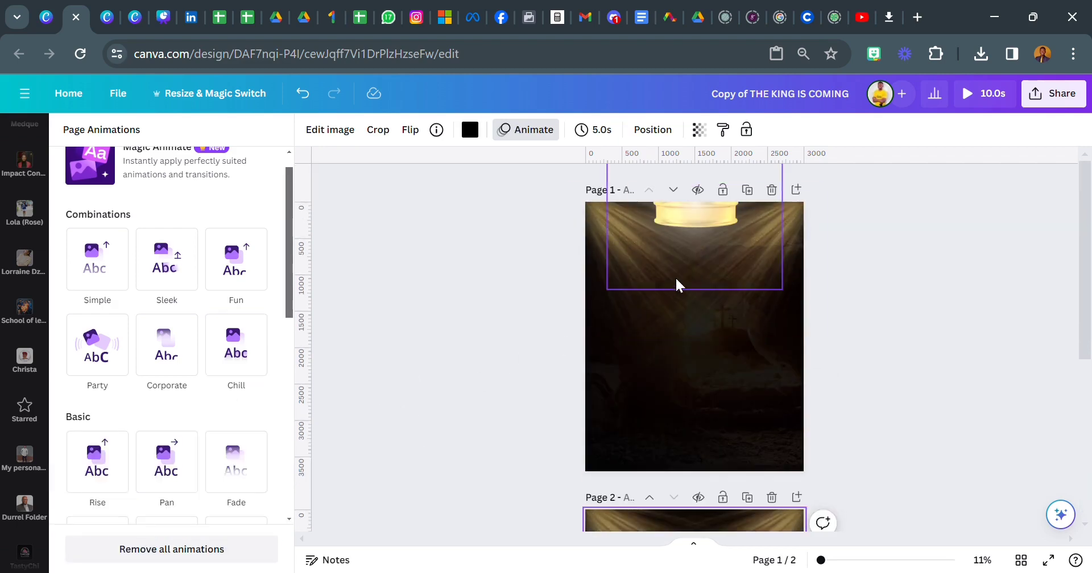
pyautogui.scroll(-5, 653, 357)
pyautogui.click(620, 397)
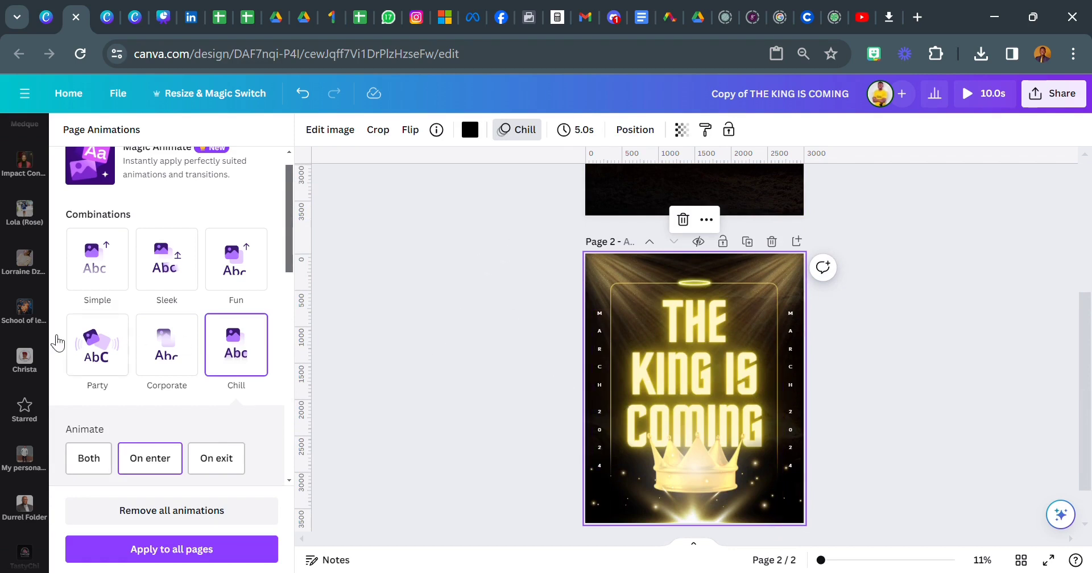
# Step: Add the audio track "When Church Bells Ring" to page 2 and listen to its sample
pyautogui.scroll(-10, 15, 397)
pyautogui.scroll(10, 24, 315)
pyautogui.scroll(-5, 24, 315)
pyautogui.click(29, 332)
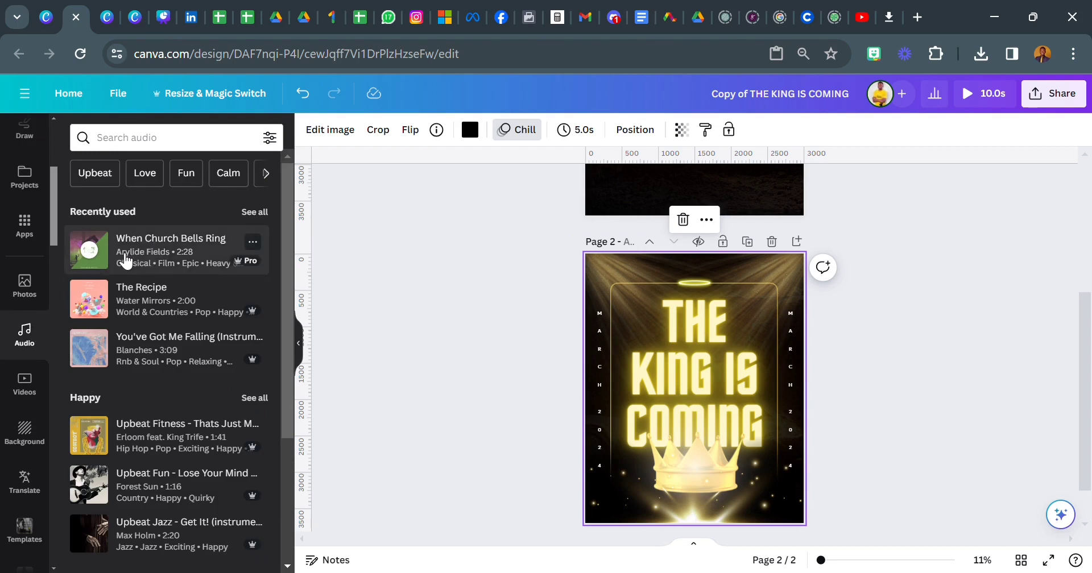
pyautogui.click(125, 260)
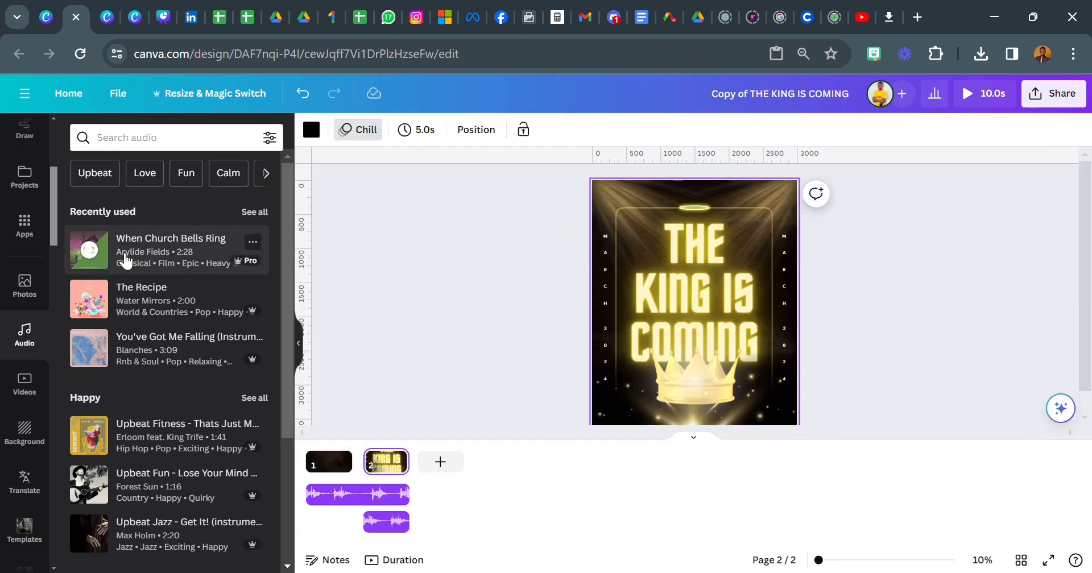
pyautogui.click(98, 258)
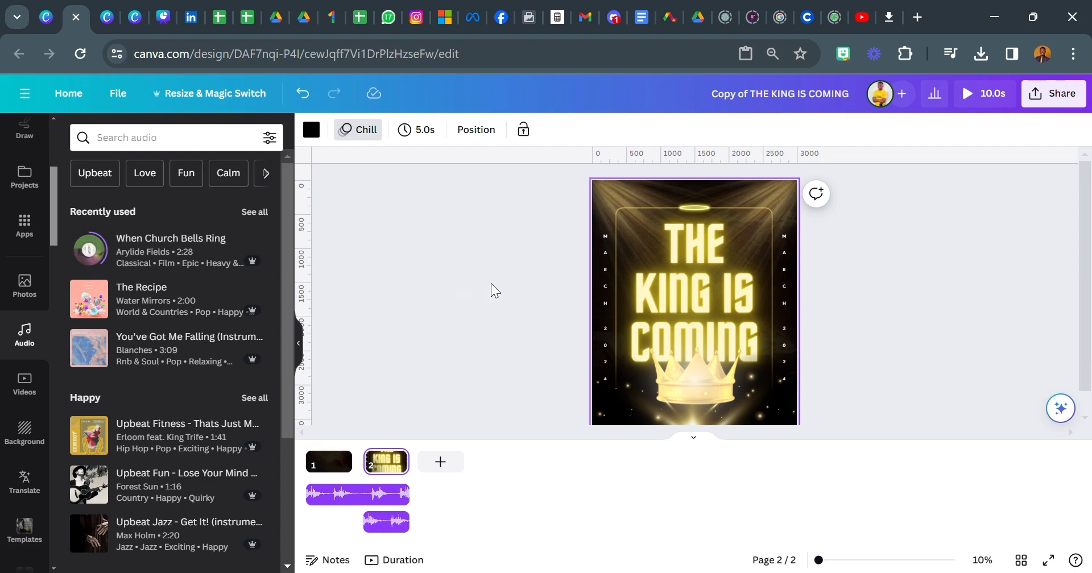
# Step: Play the complete two-page animation with its sound in the preview and return to the editor
pyautogui.click(513, 274)
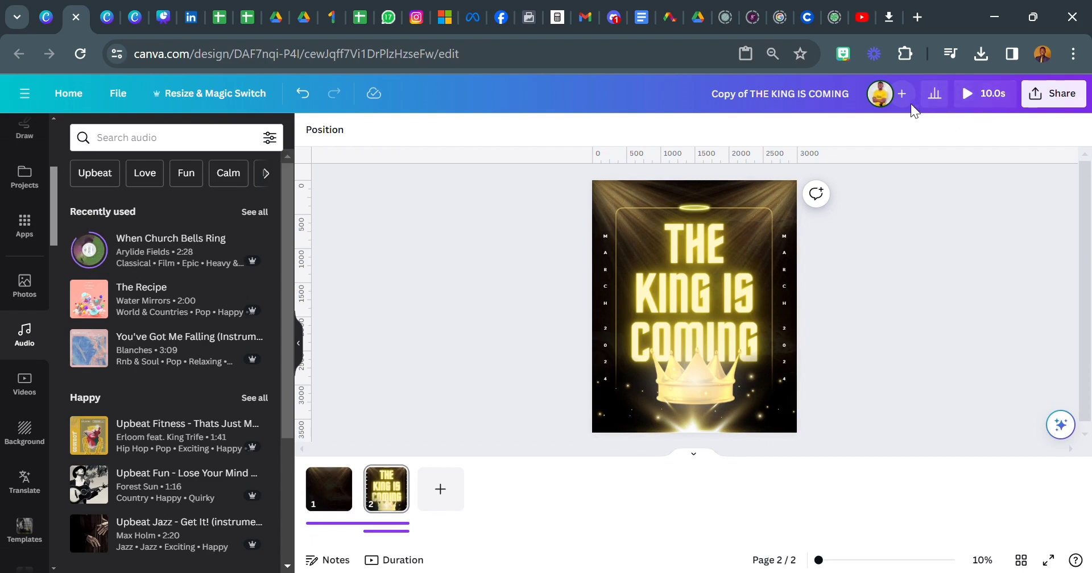
pyautogui.click(1000, 106)
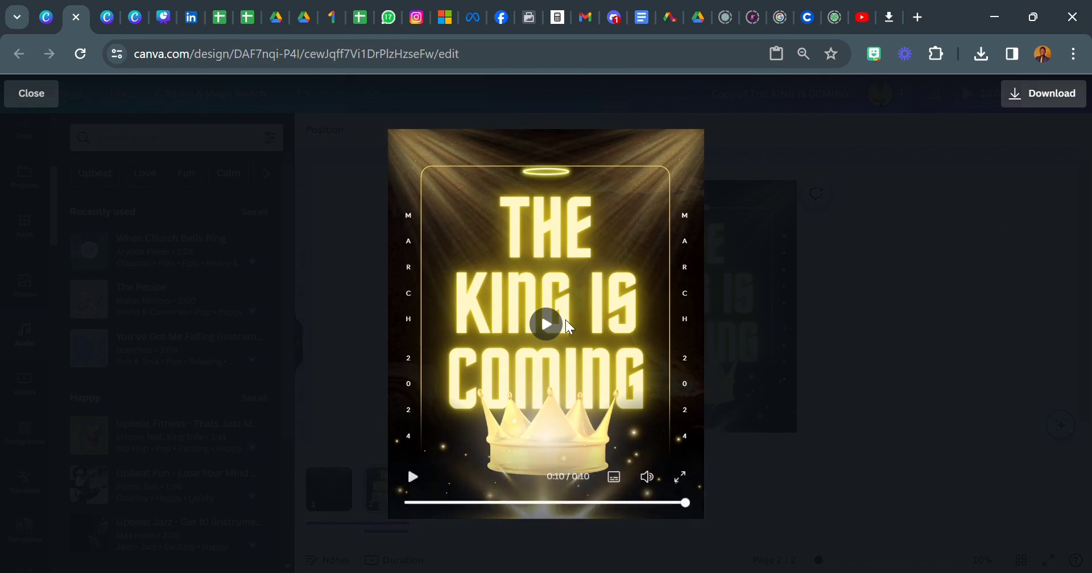
pyautogui.click(50, 98)
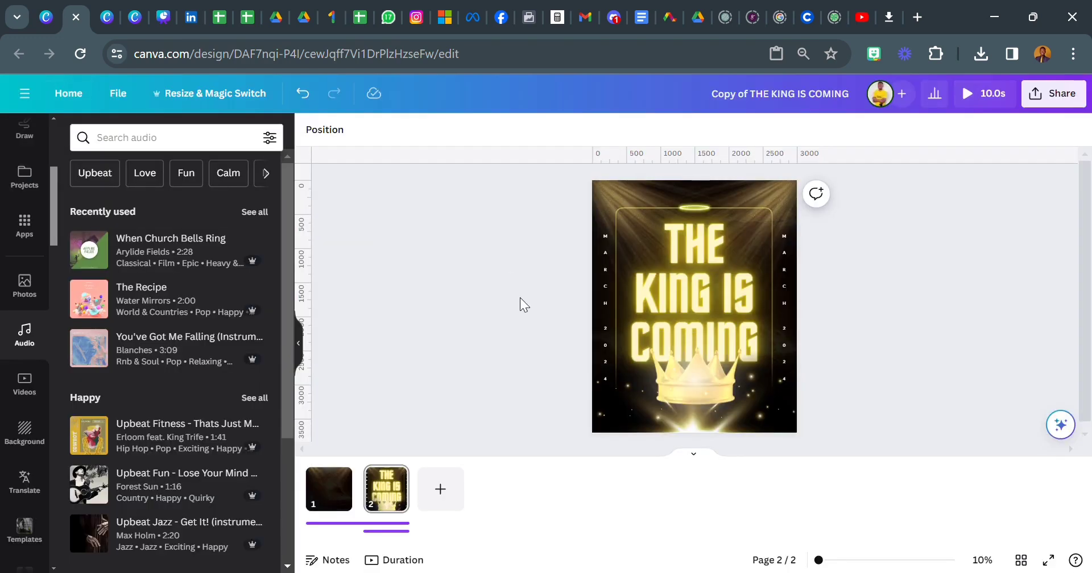